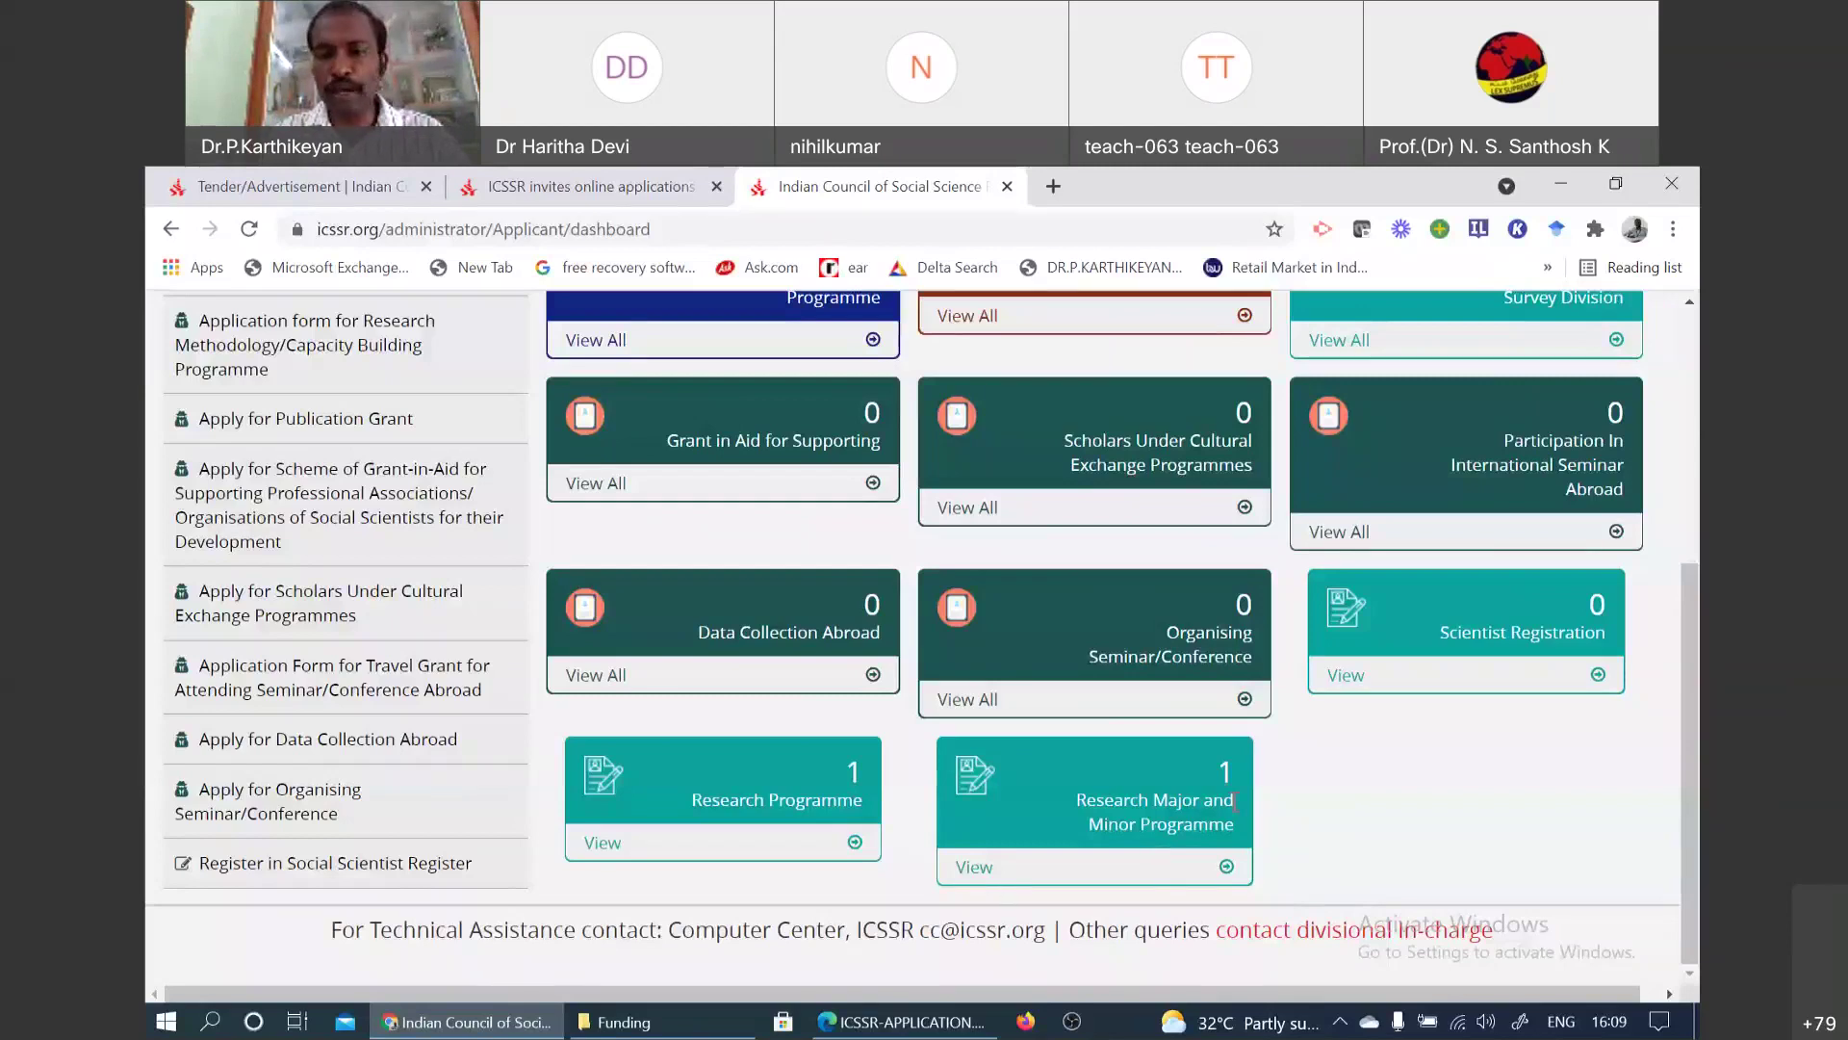
# Step: Open the draft application under Research Major and Minor Programme for editing and view its Major and Minor budget options
pyautogui.click(974, 868)
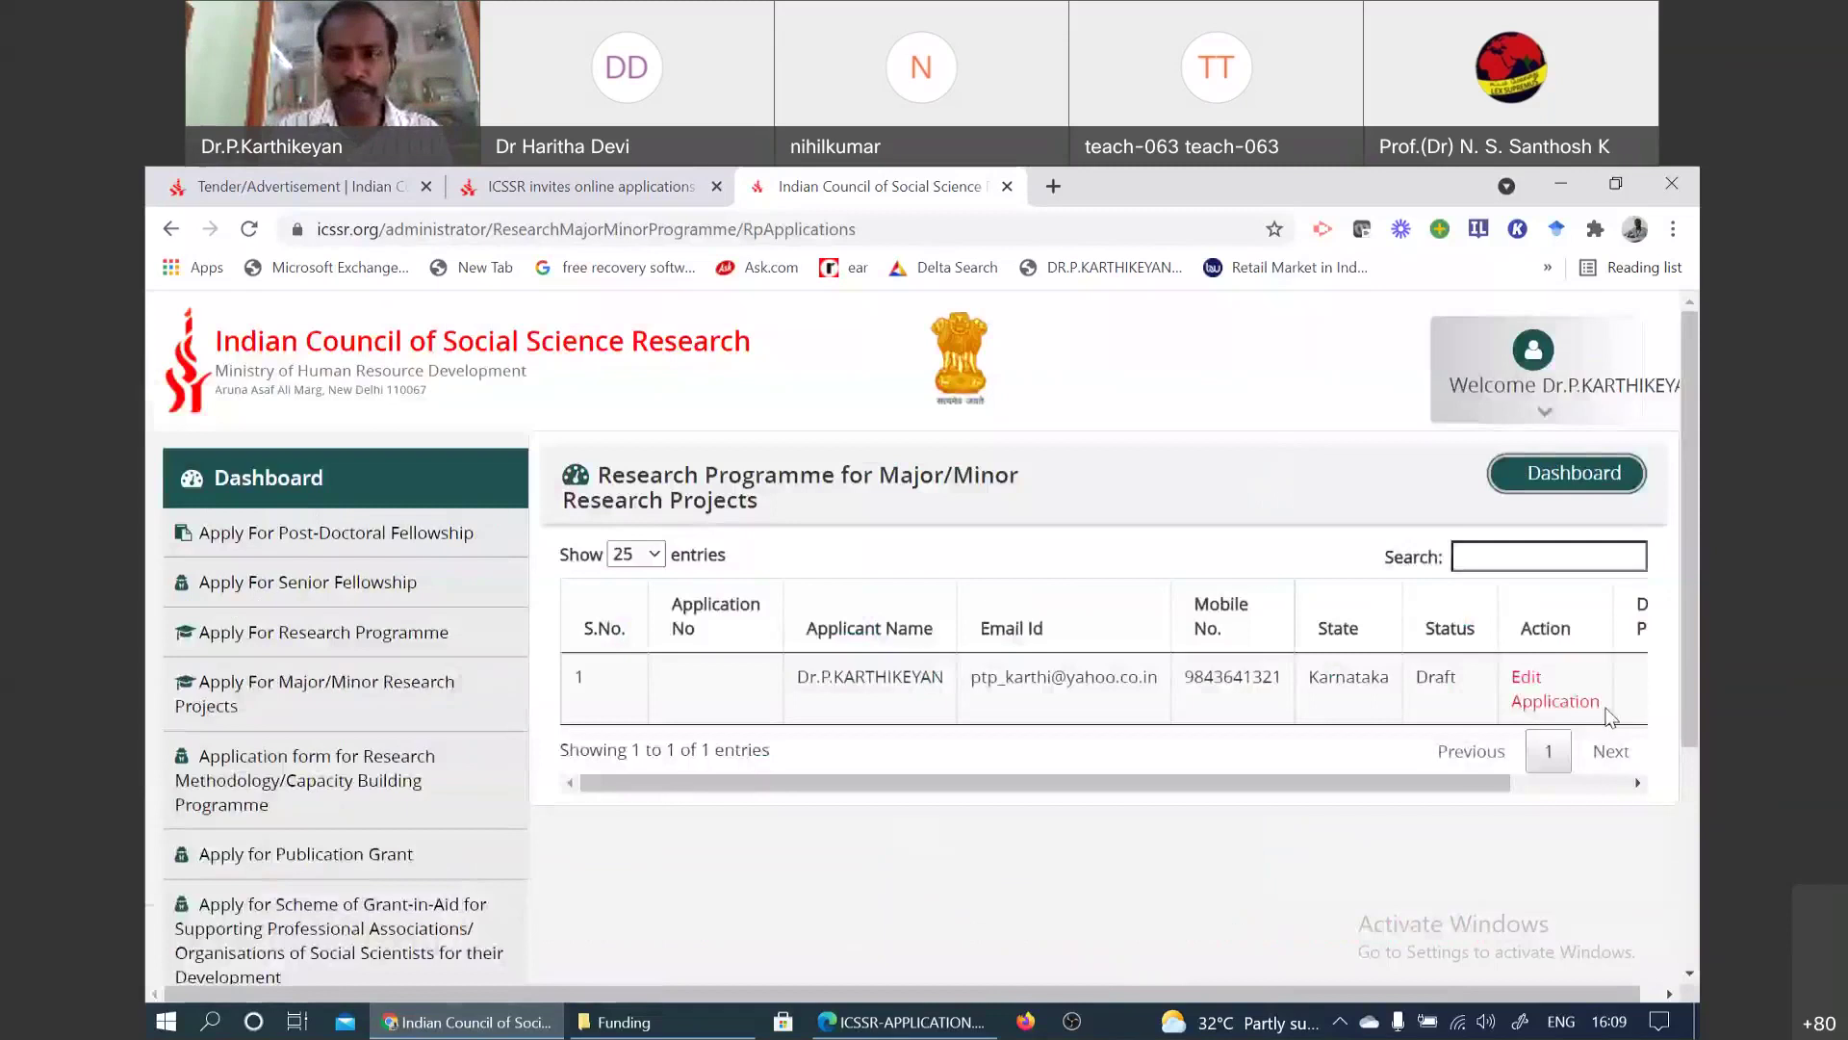
pyautogui.click(1538, 711)
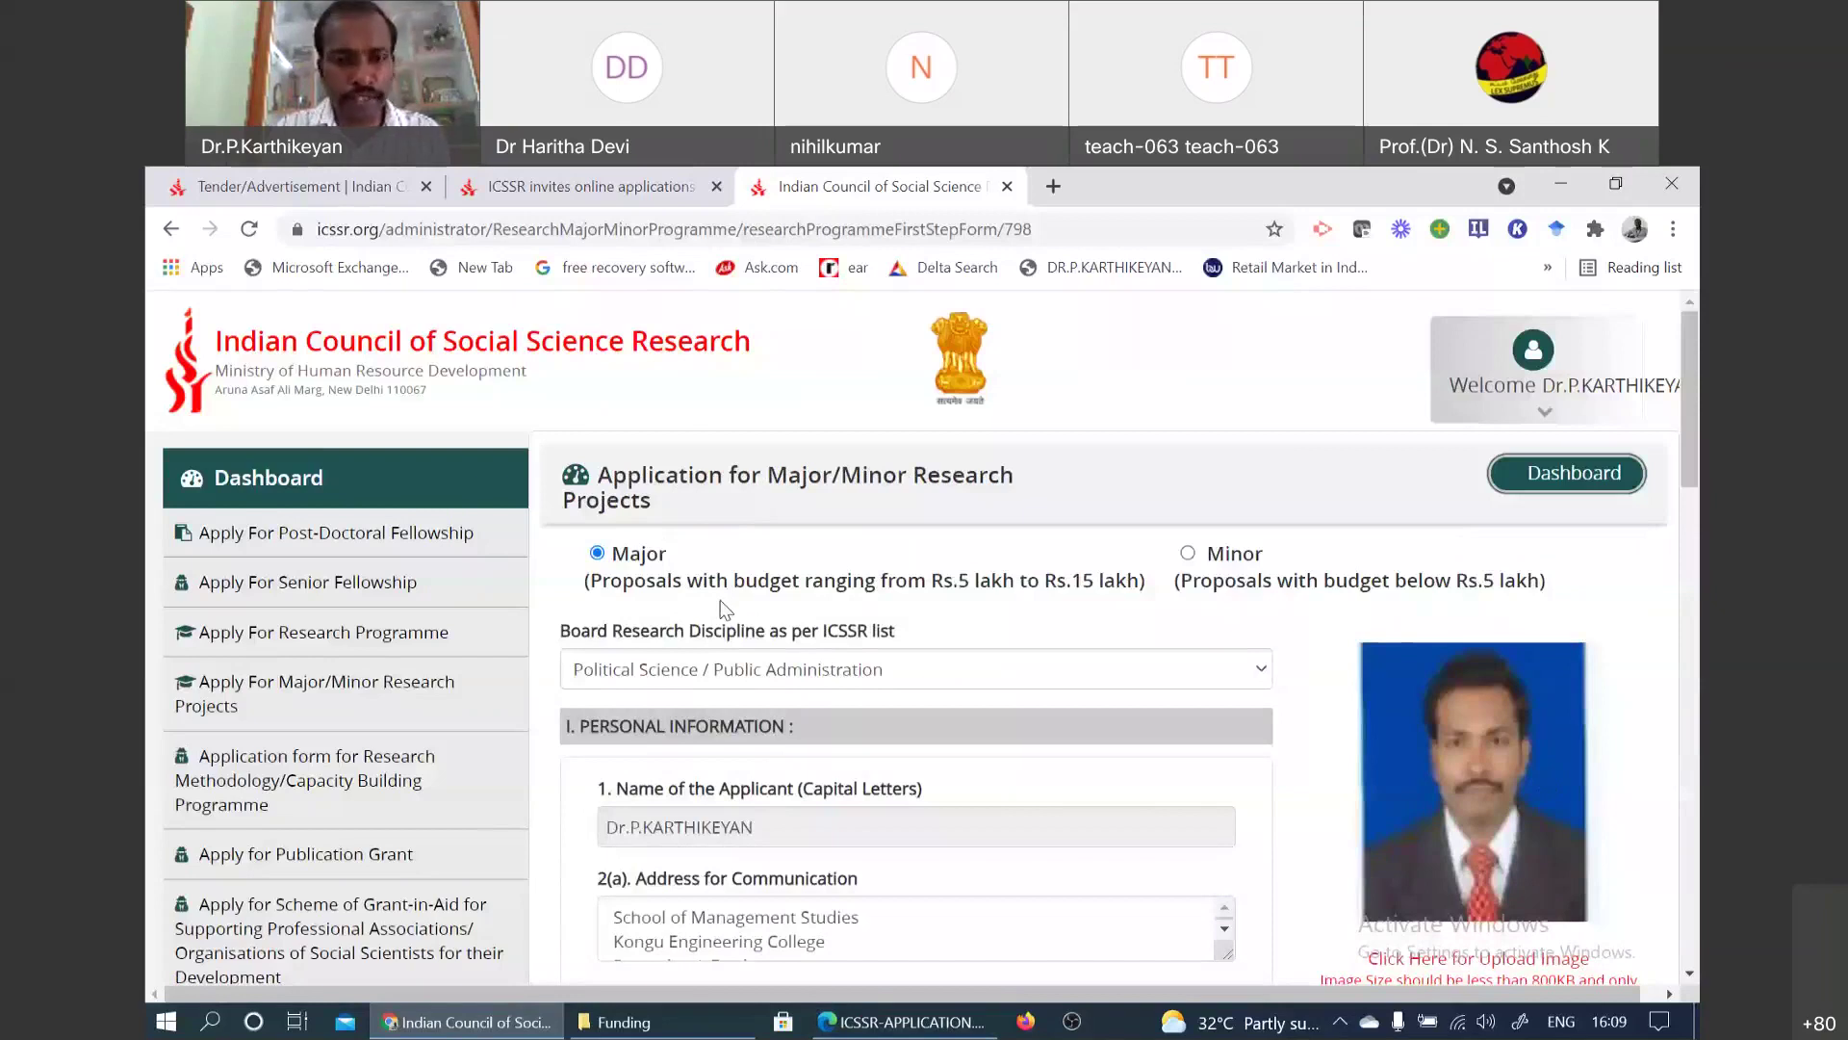
pyautogui.scroll(-1, 1481, 592)
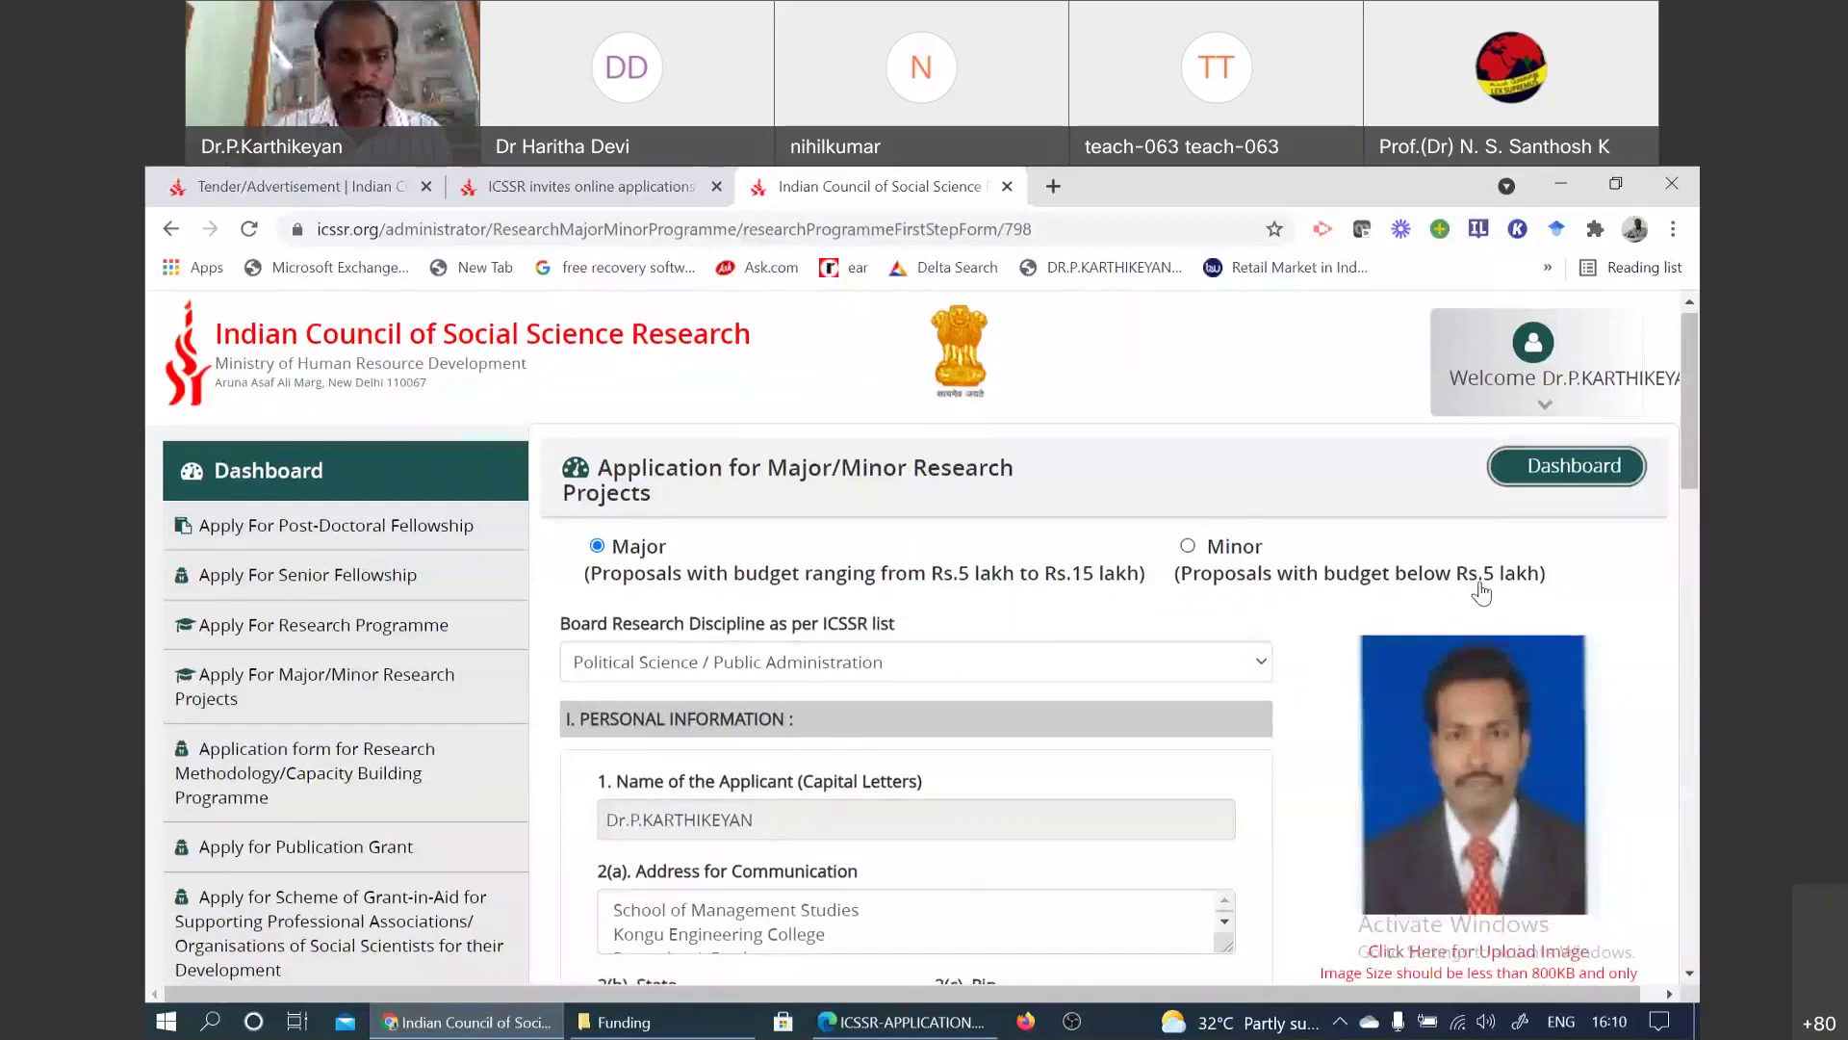
pyautogui.scroll(-1, 1481, 592)
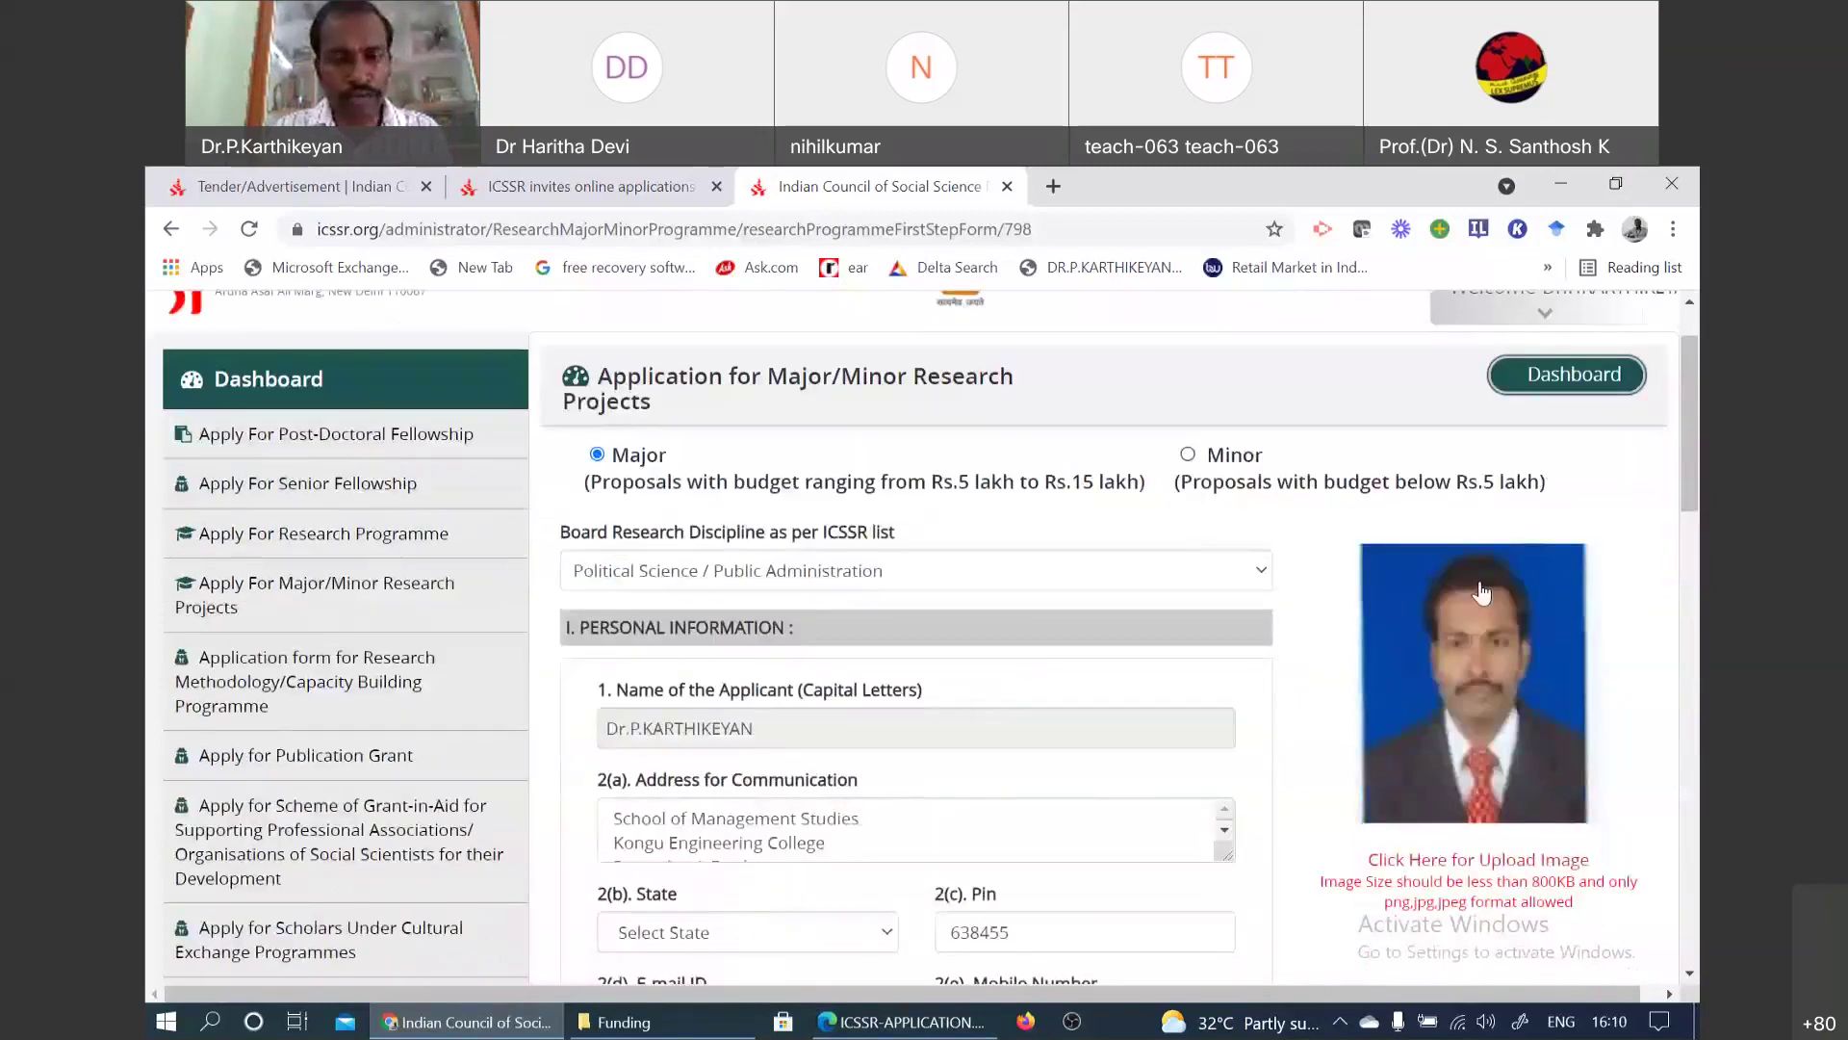
# Step: Review the board research discipline choices and the personal information section, and continue to the second page of the application
pyautogui.click(732, 570)
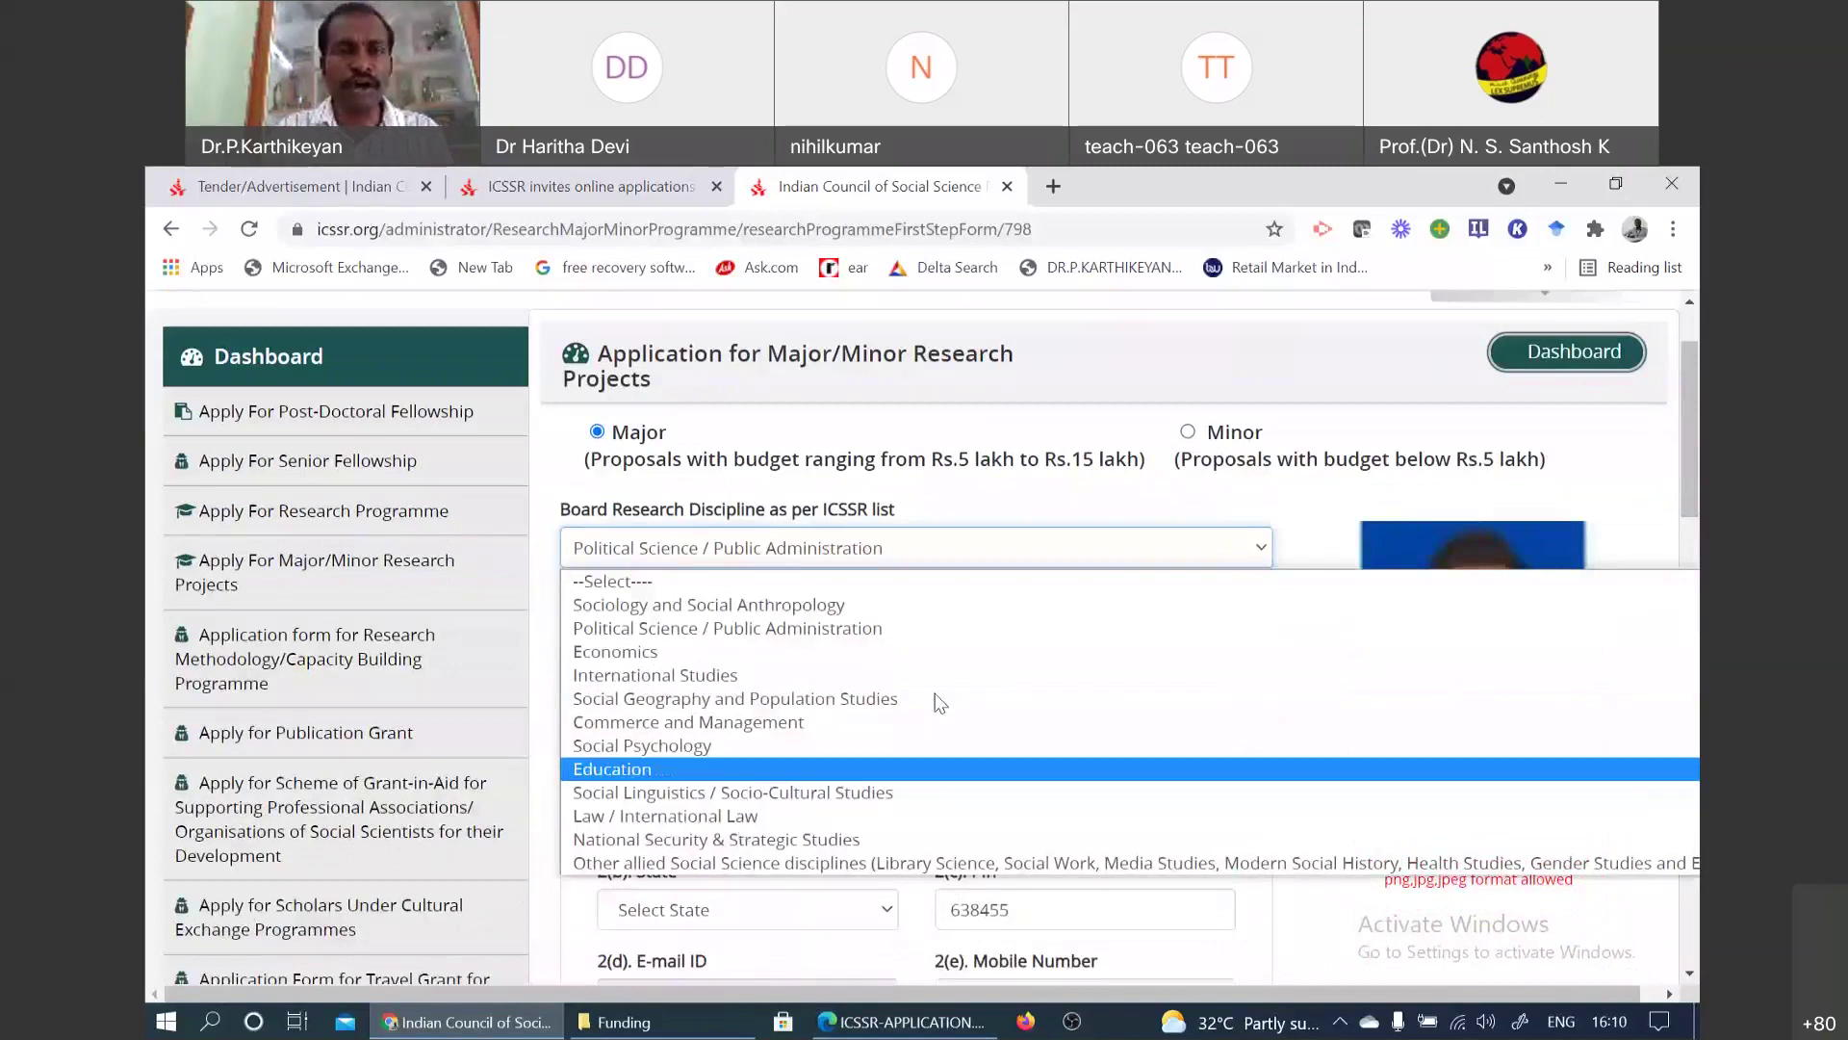
pyautogui.scroll(-10, 755, 516)
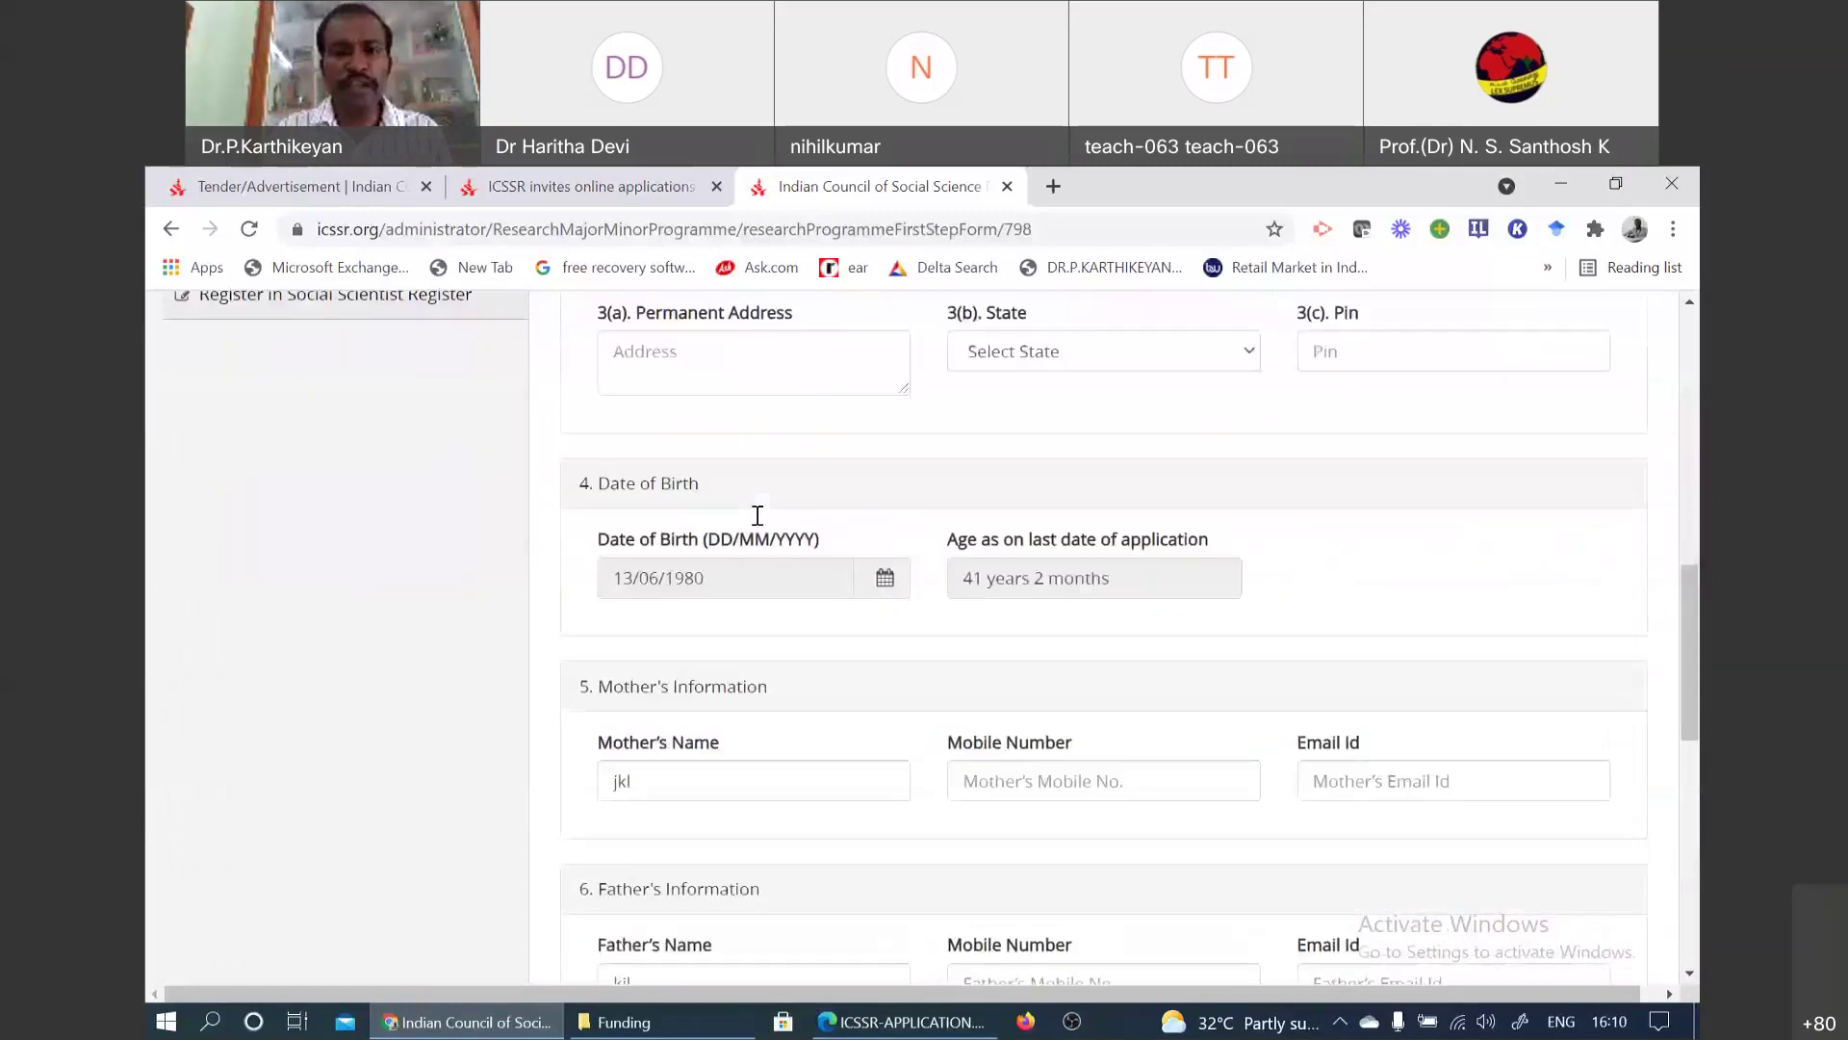
pyautogui.scroll(-15, 985, 587)
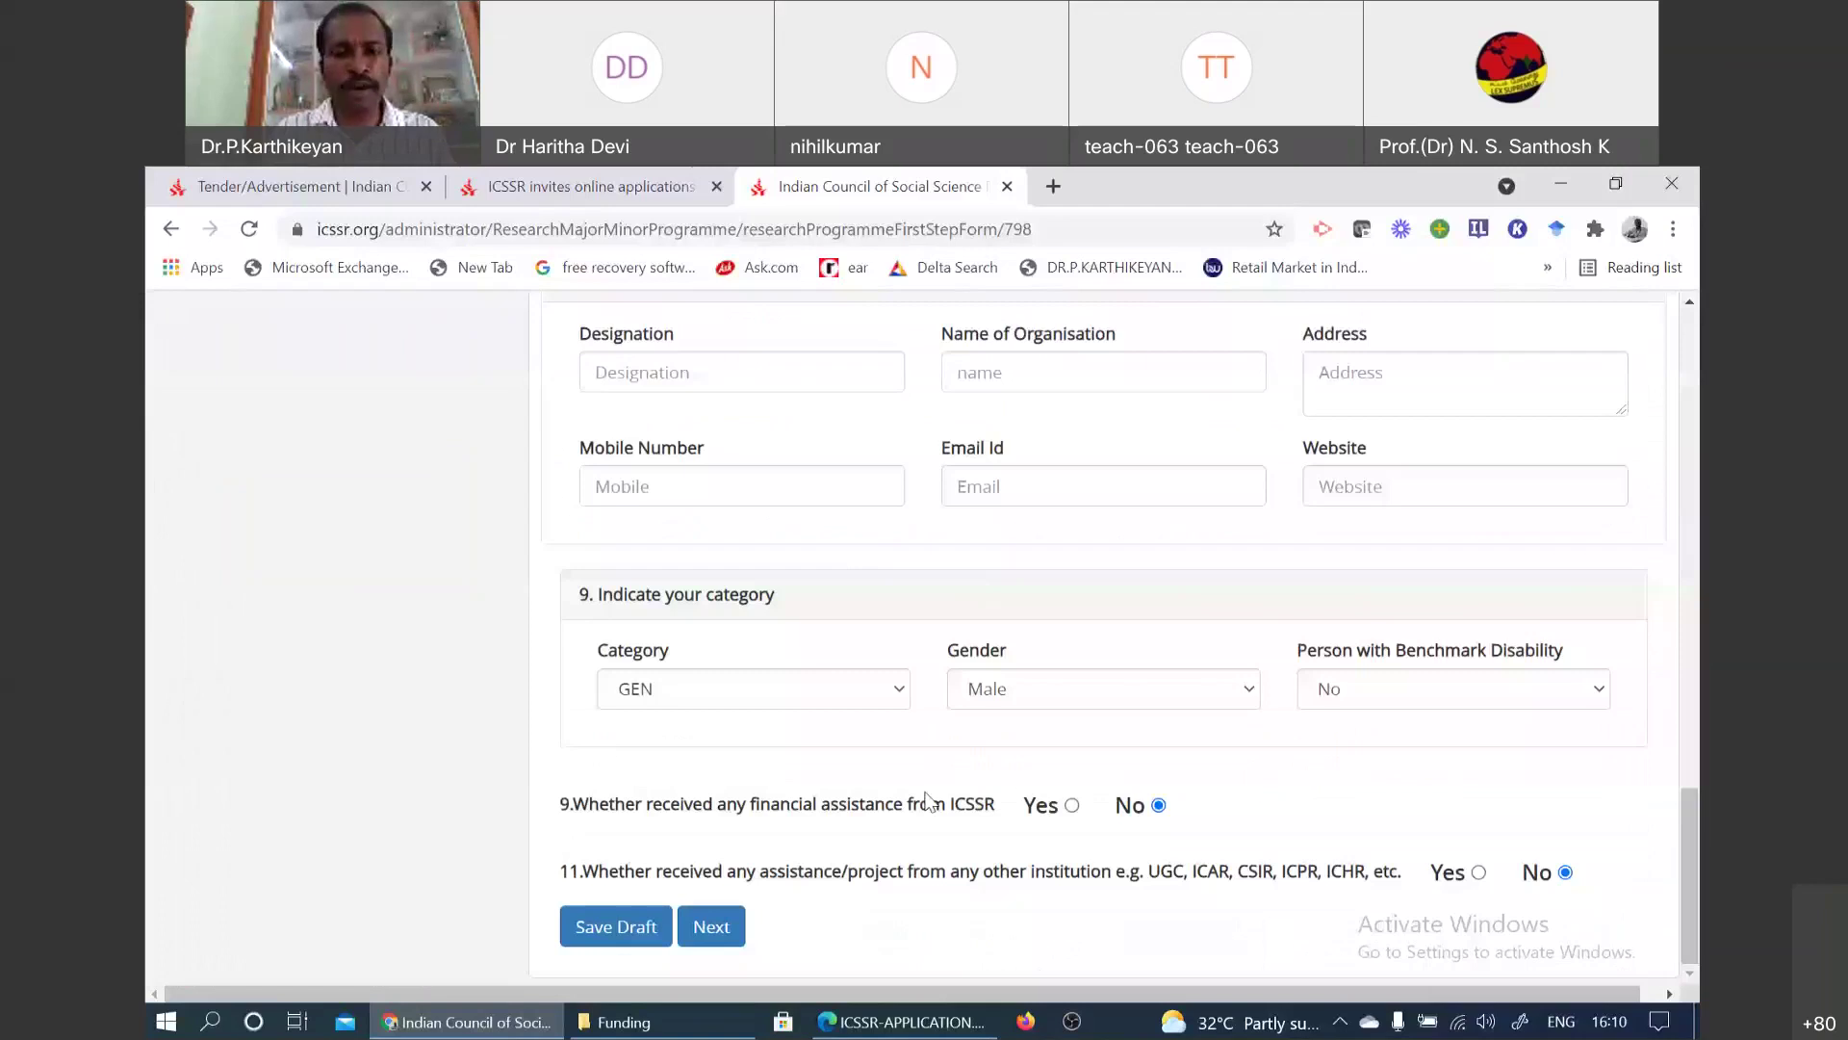
pyautogui.scroll(12, 927, 799)
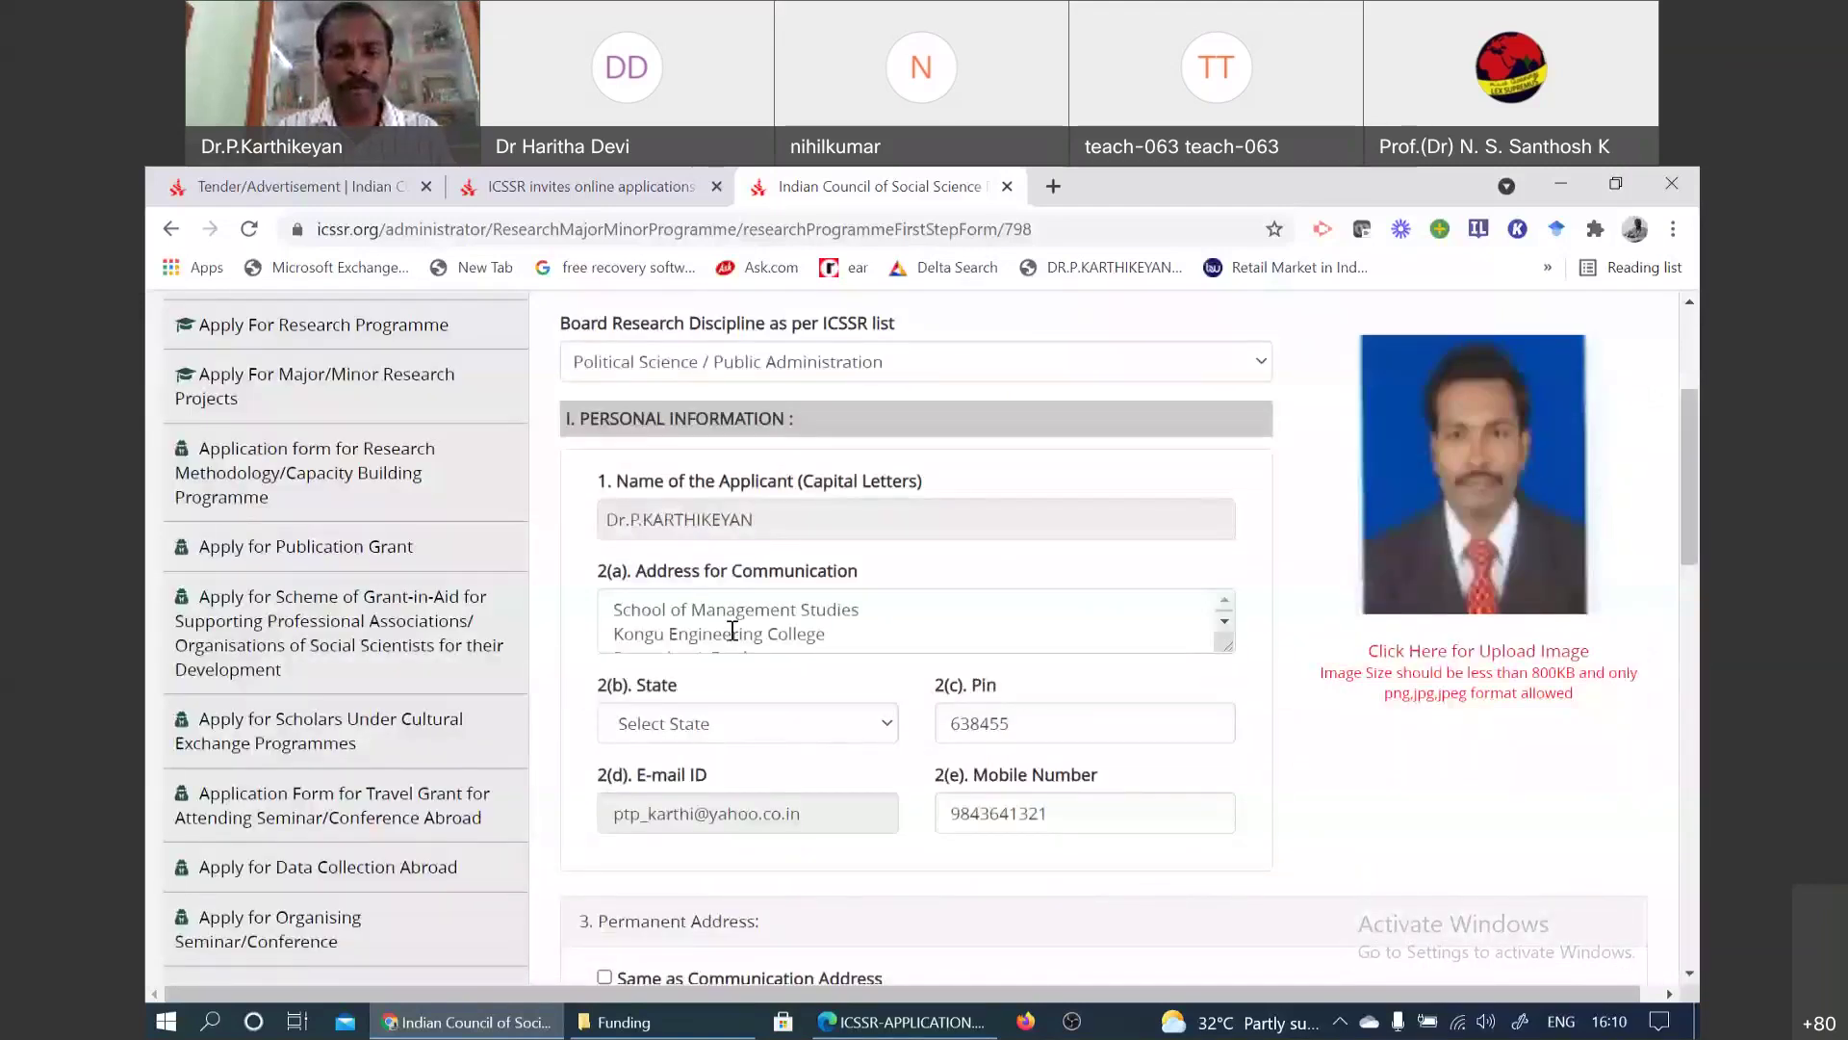
pyautogui.scroll(-12, 722, 621)
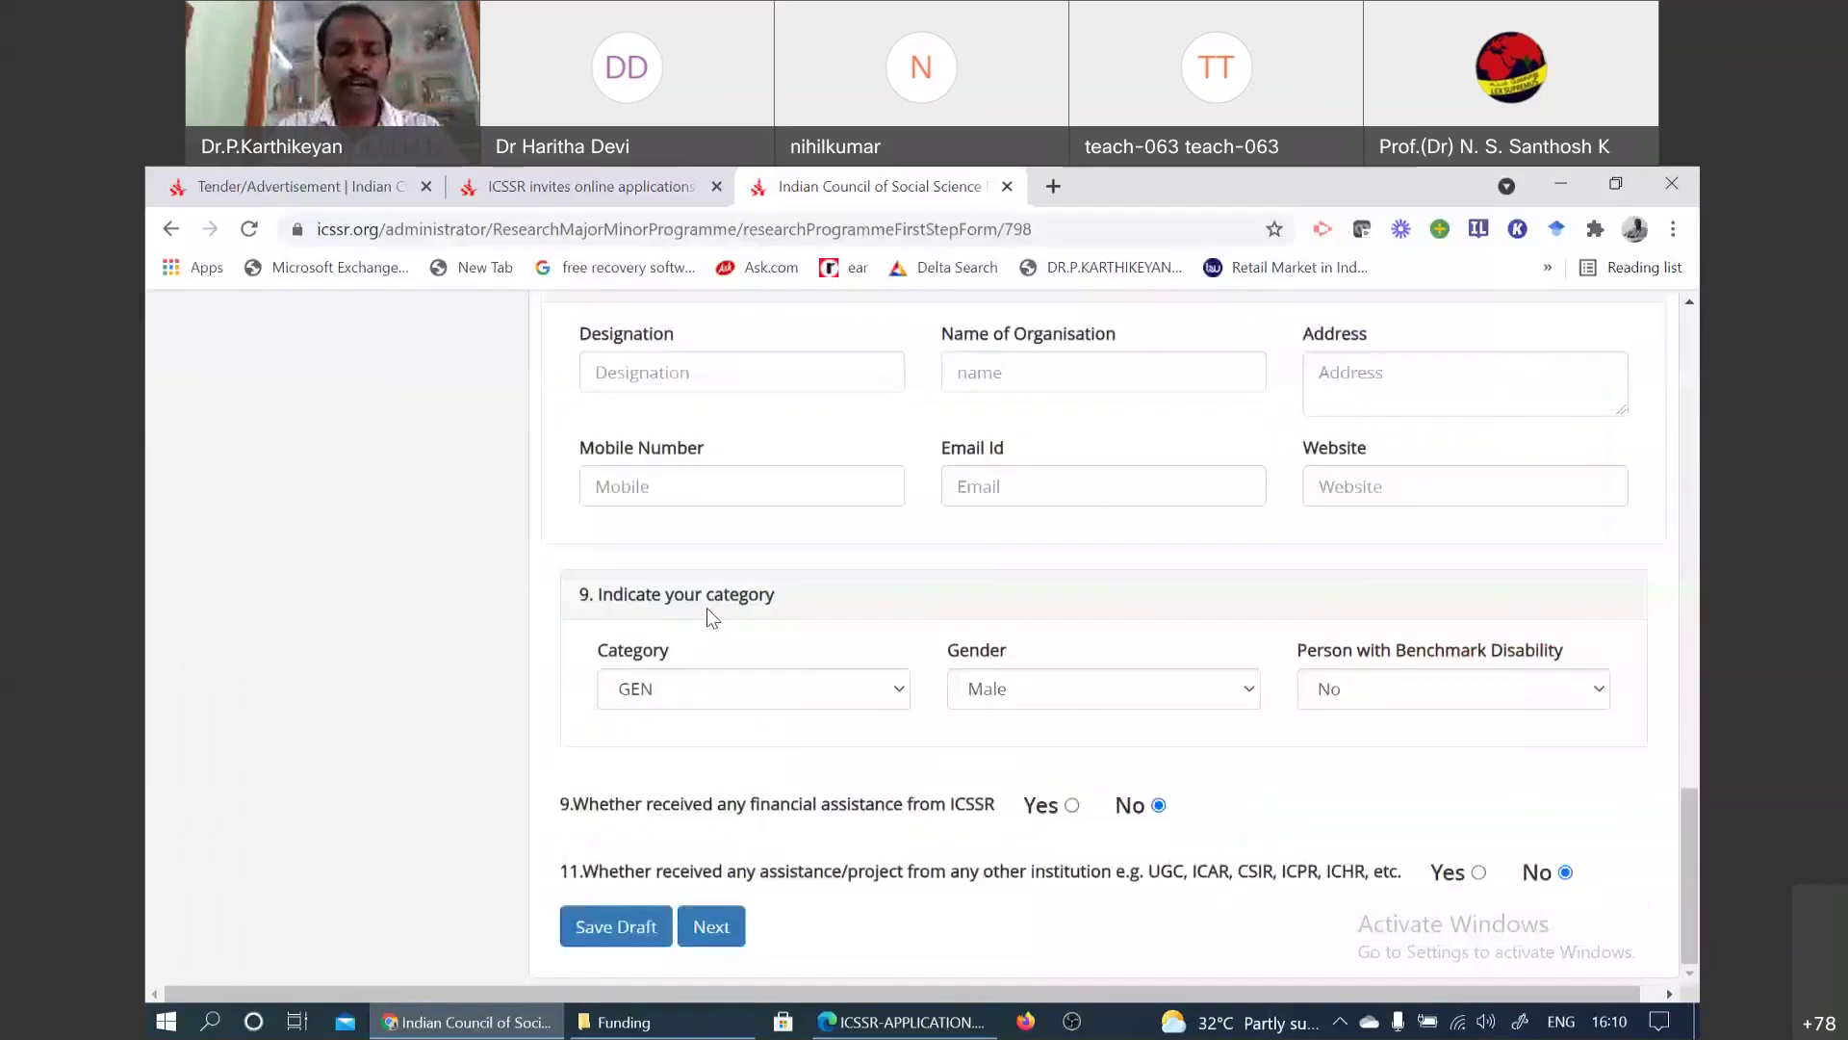
pyautogui.click(712, 928)
# Step: Examine the project director's educational qualifications, research experience, publications and affiliation details on the second form page
pyautogui.scroll(-1, 864, 790)
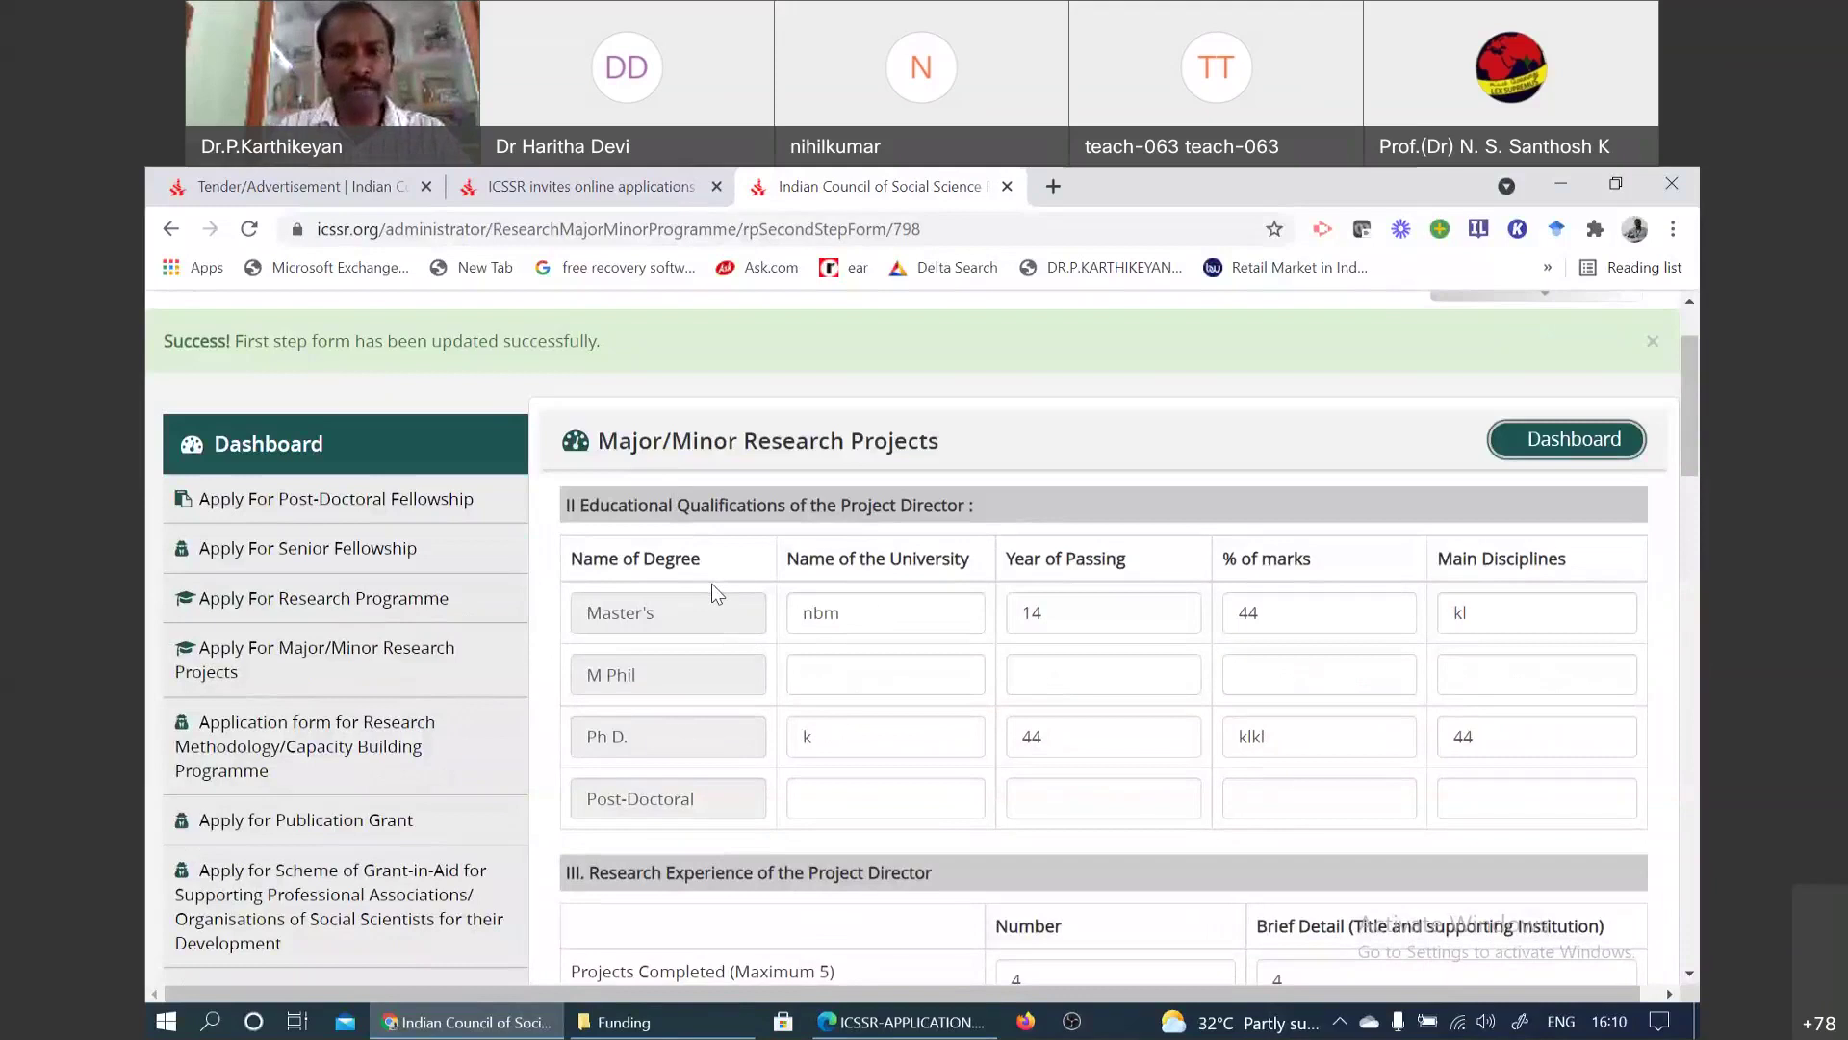
pyautogui.scroll(-1, 713, 589)
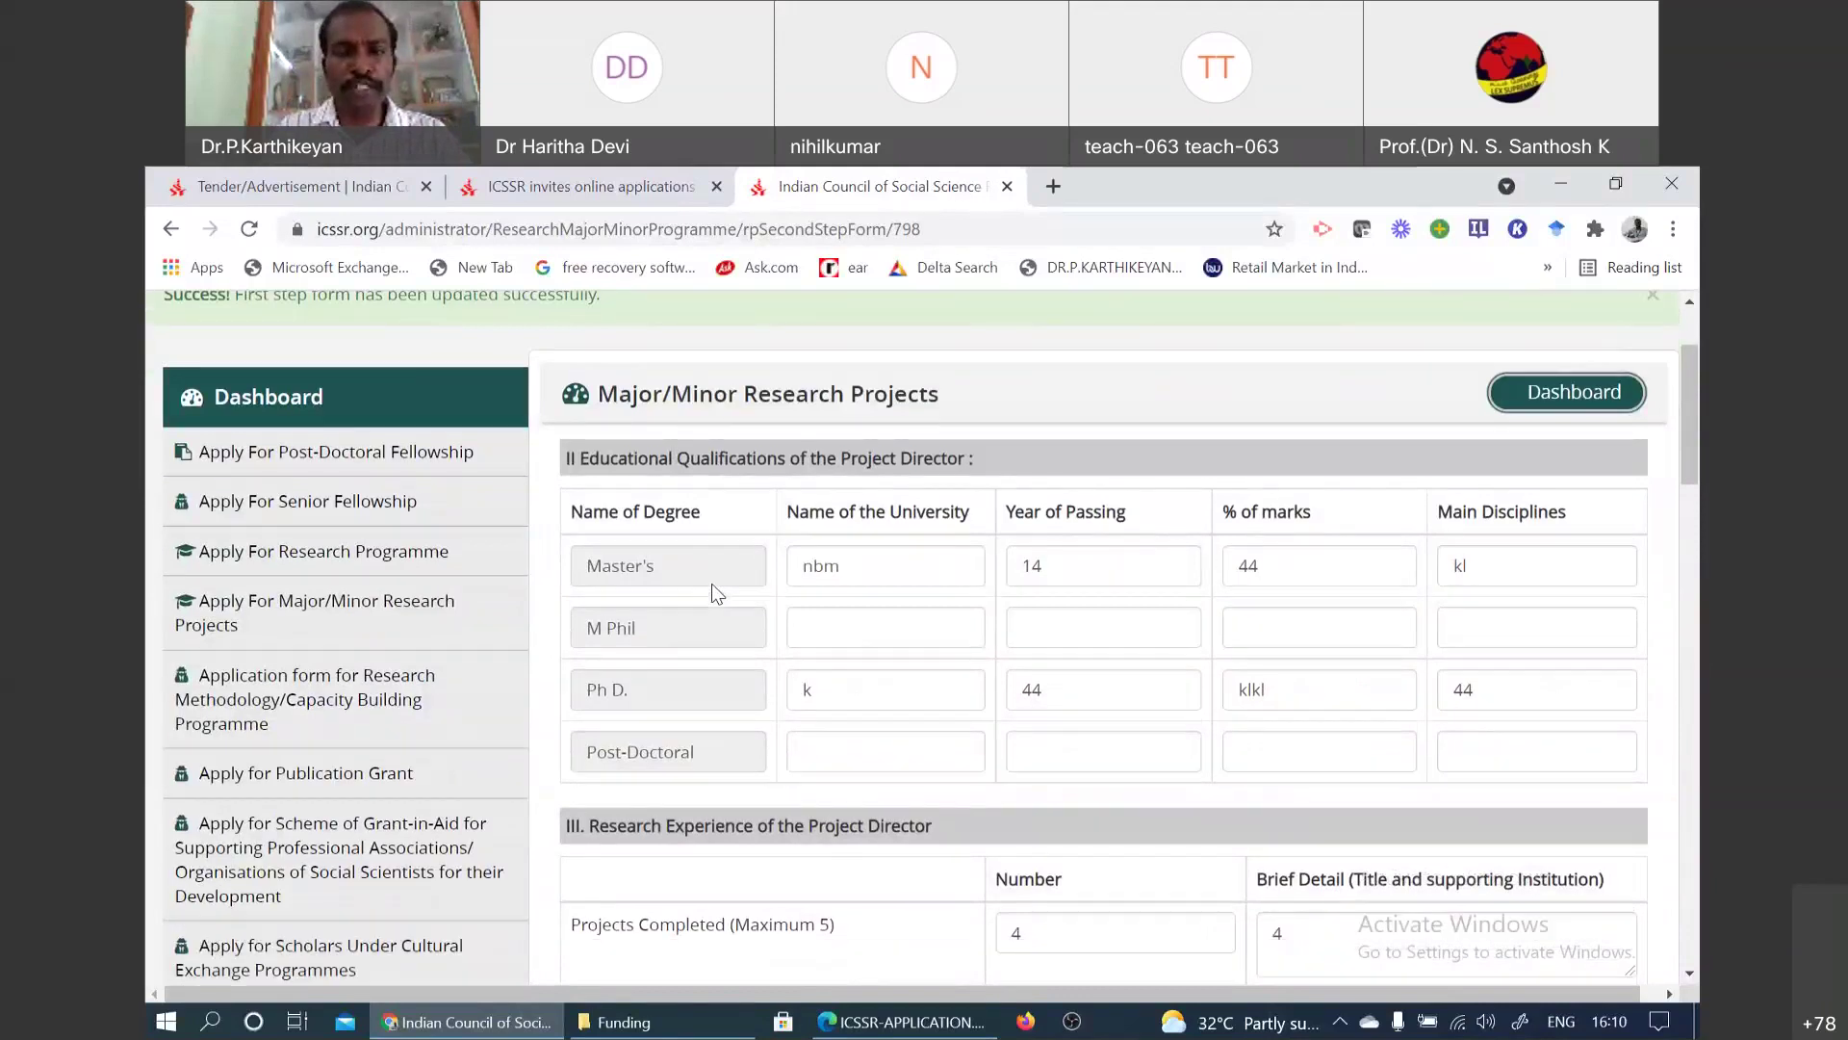
pyautogui.scroll(-5, 717, 592)
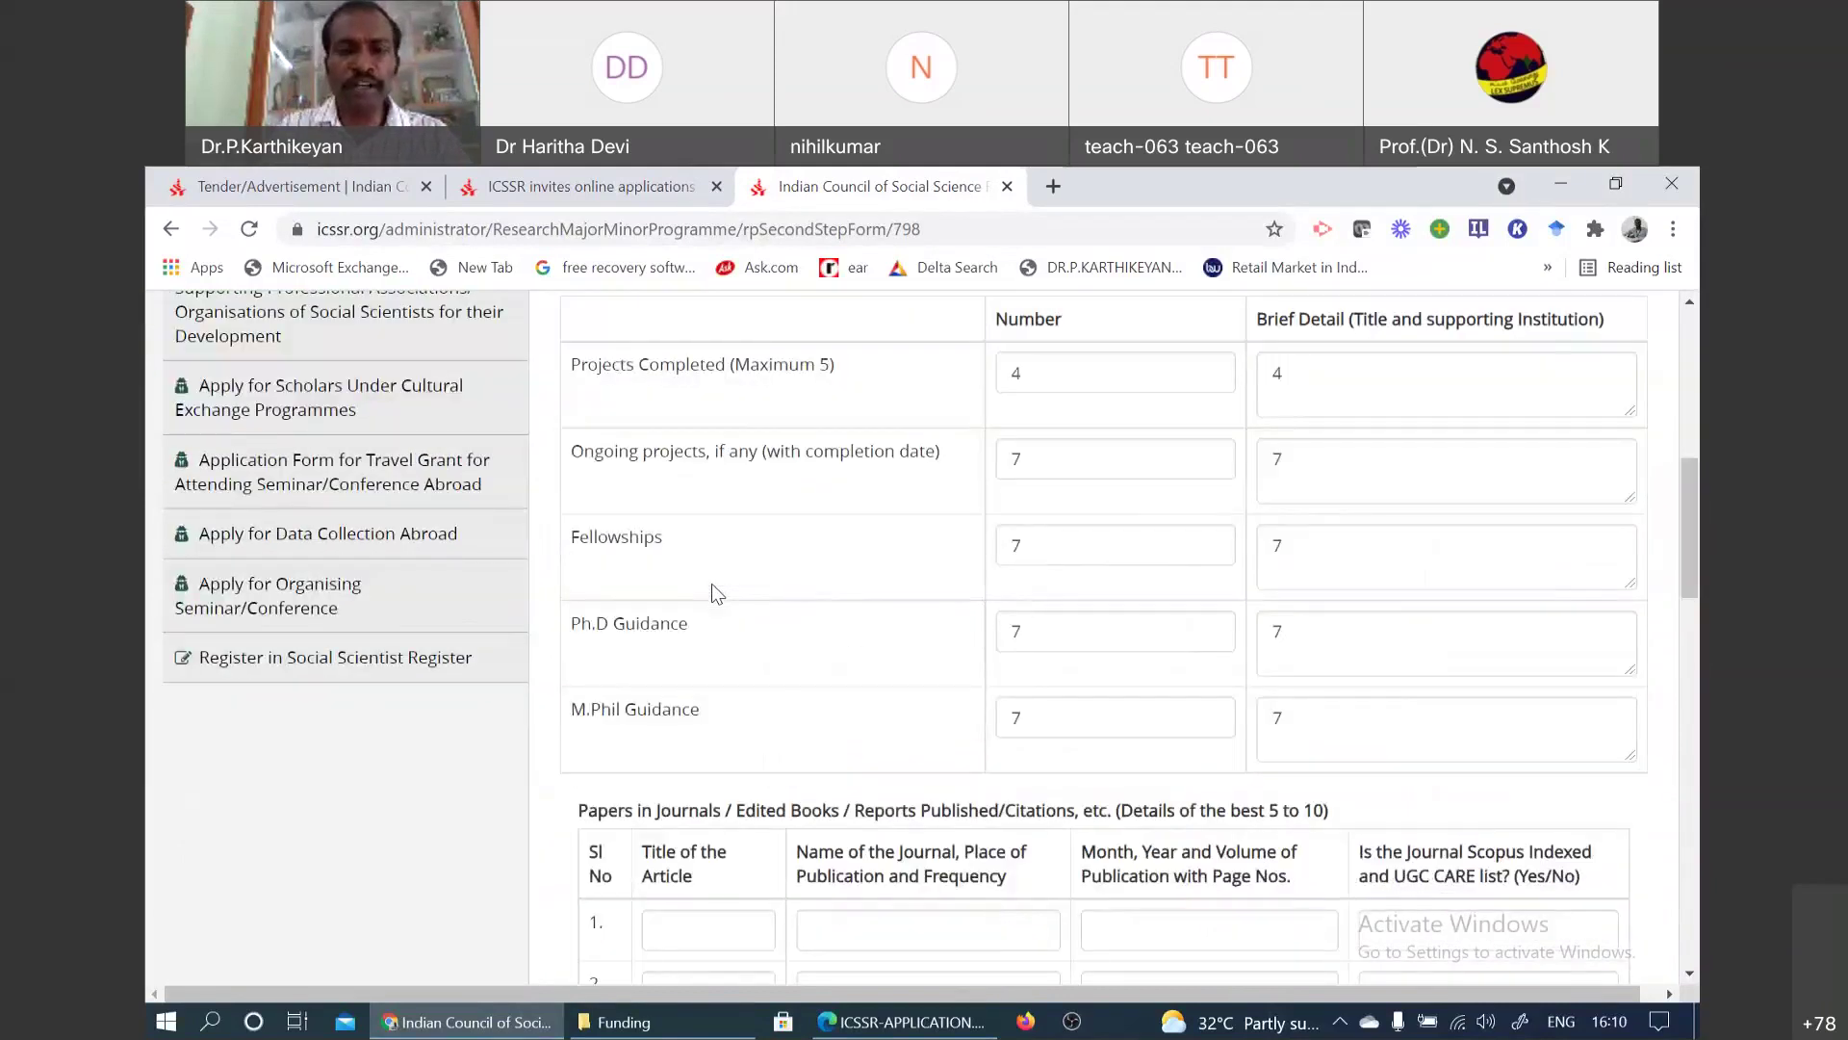
pyautogui.scroll(-10, 717, 592)
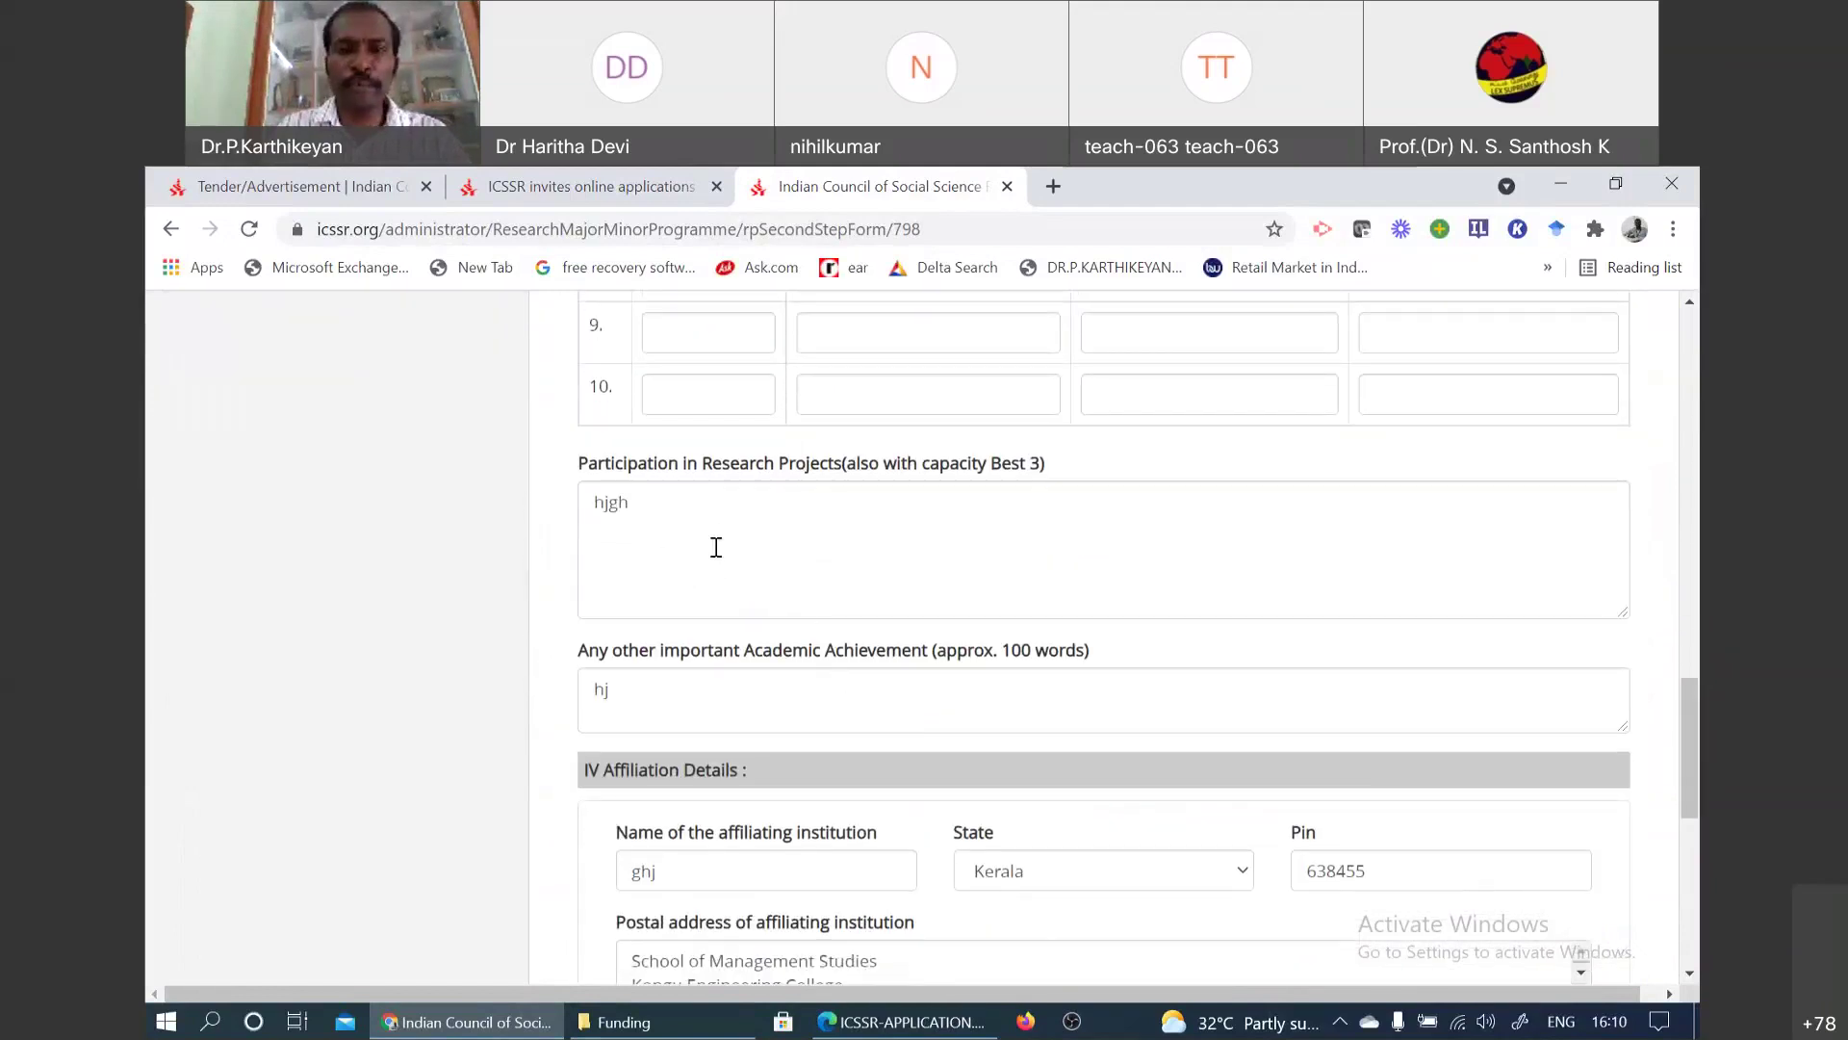
pyautogui.scroll(-2, 875, 565)
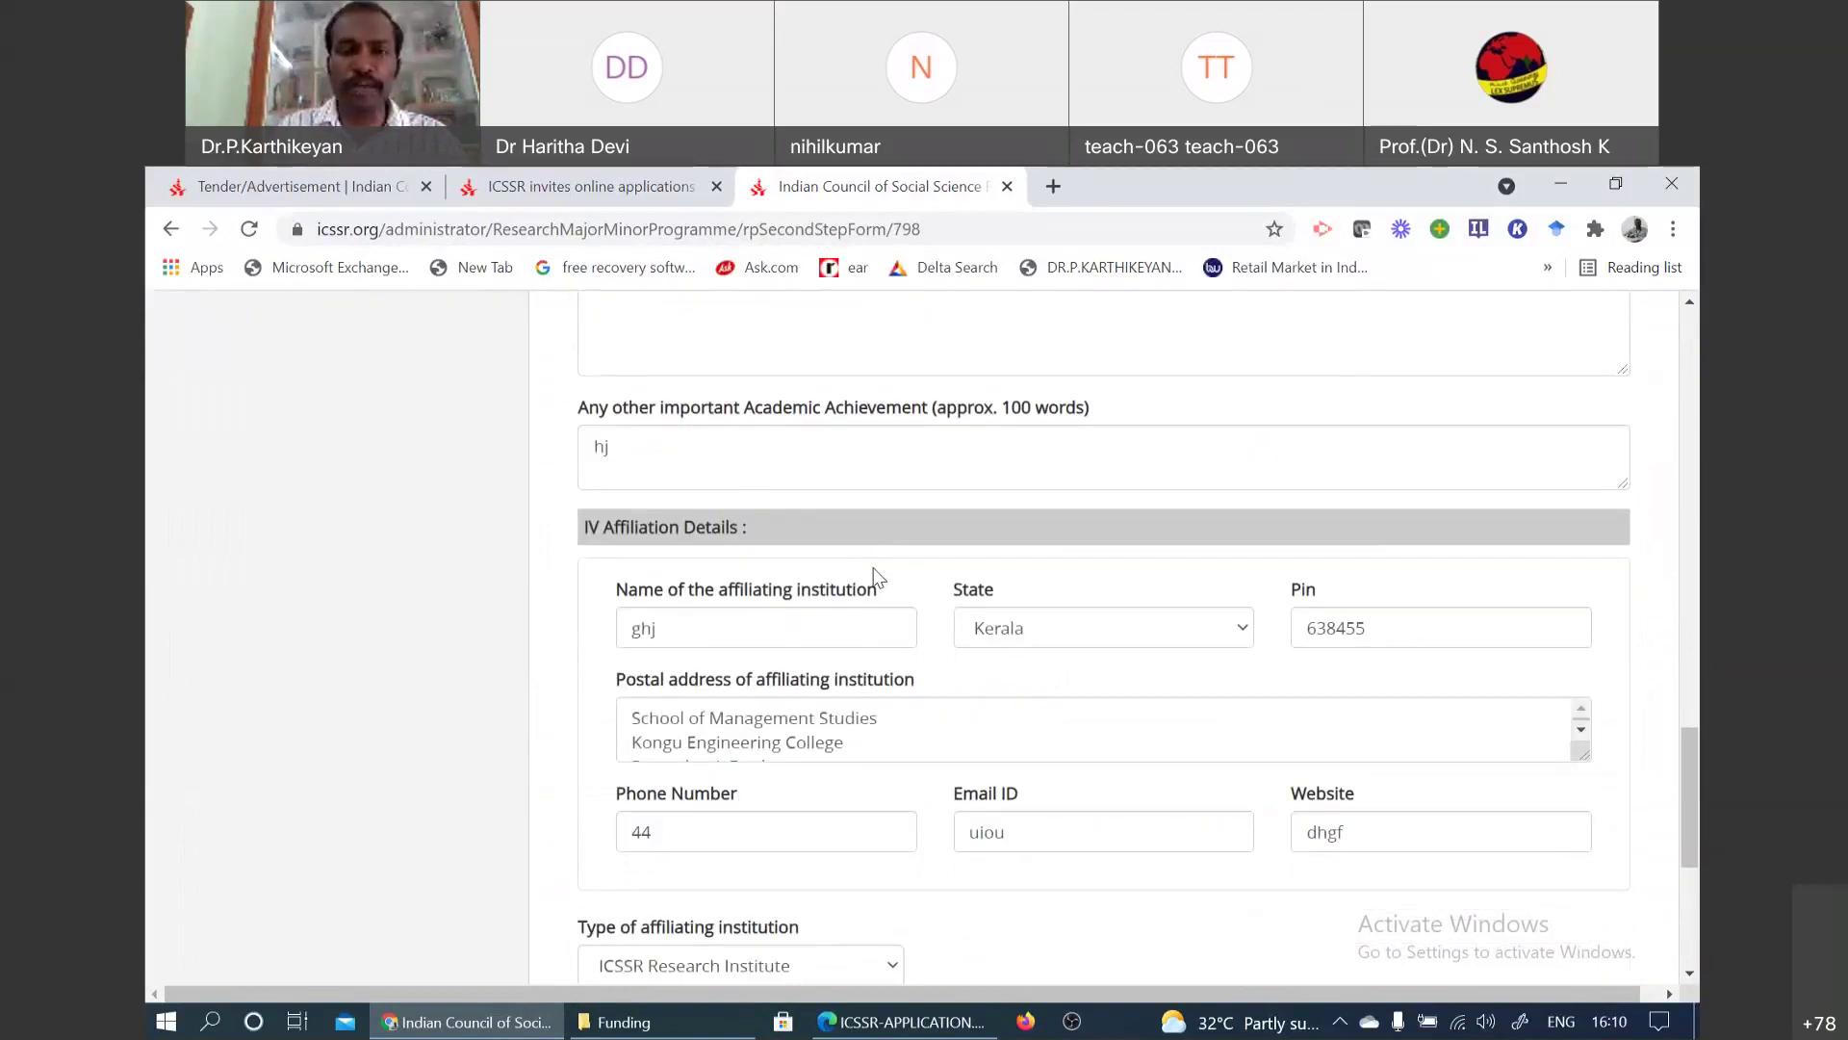
pyautogui.scroll(1, 814, 590)
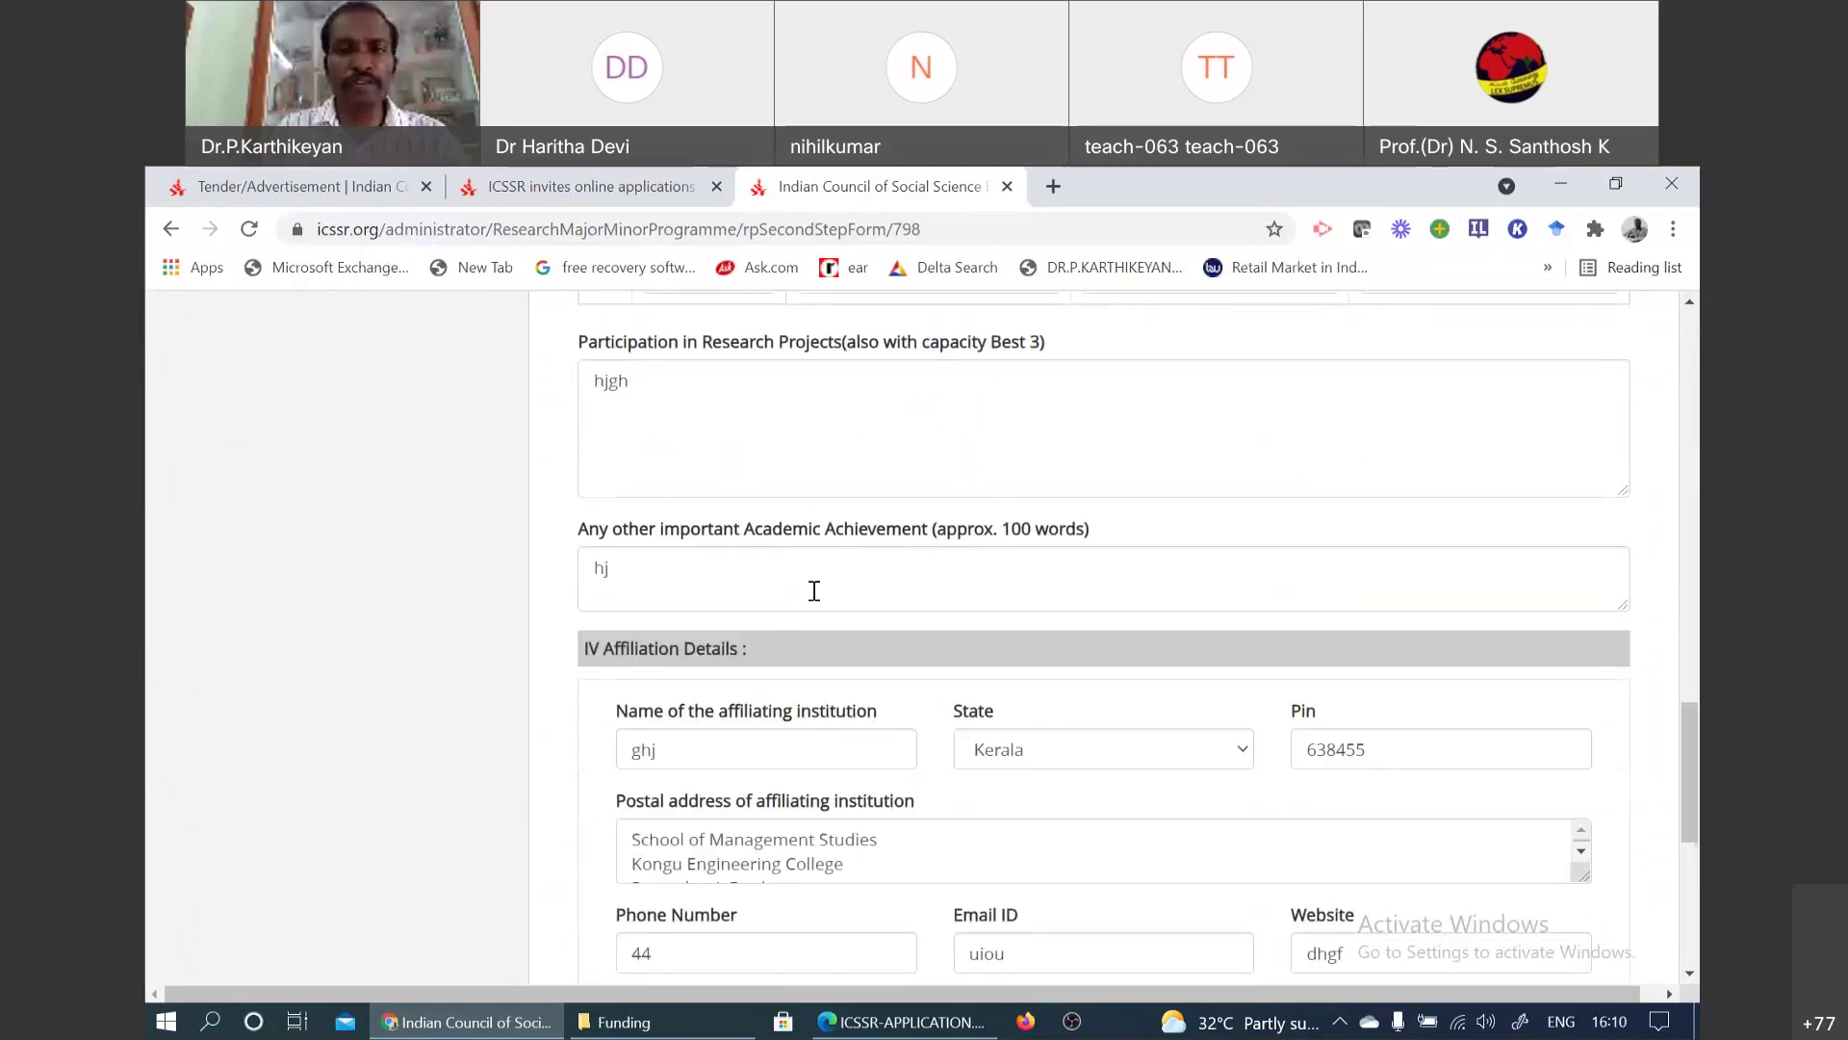
pyautogui.scroll(-2, 814, 590)
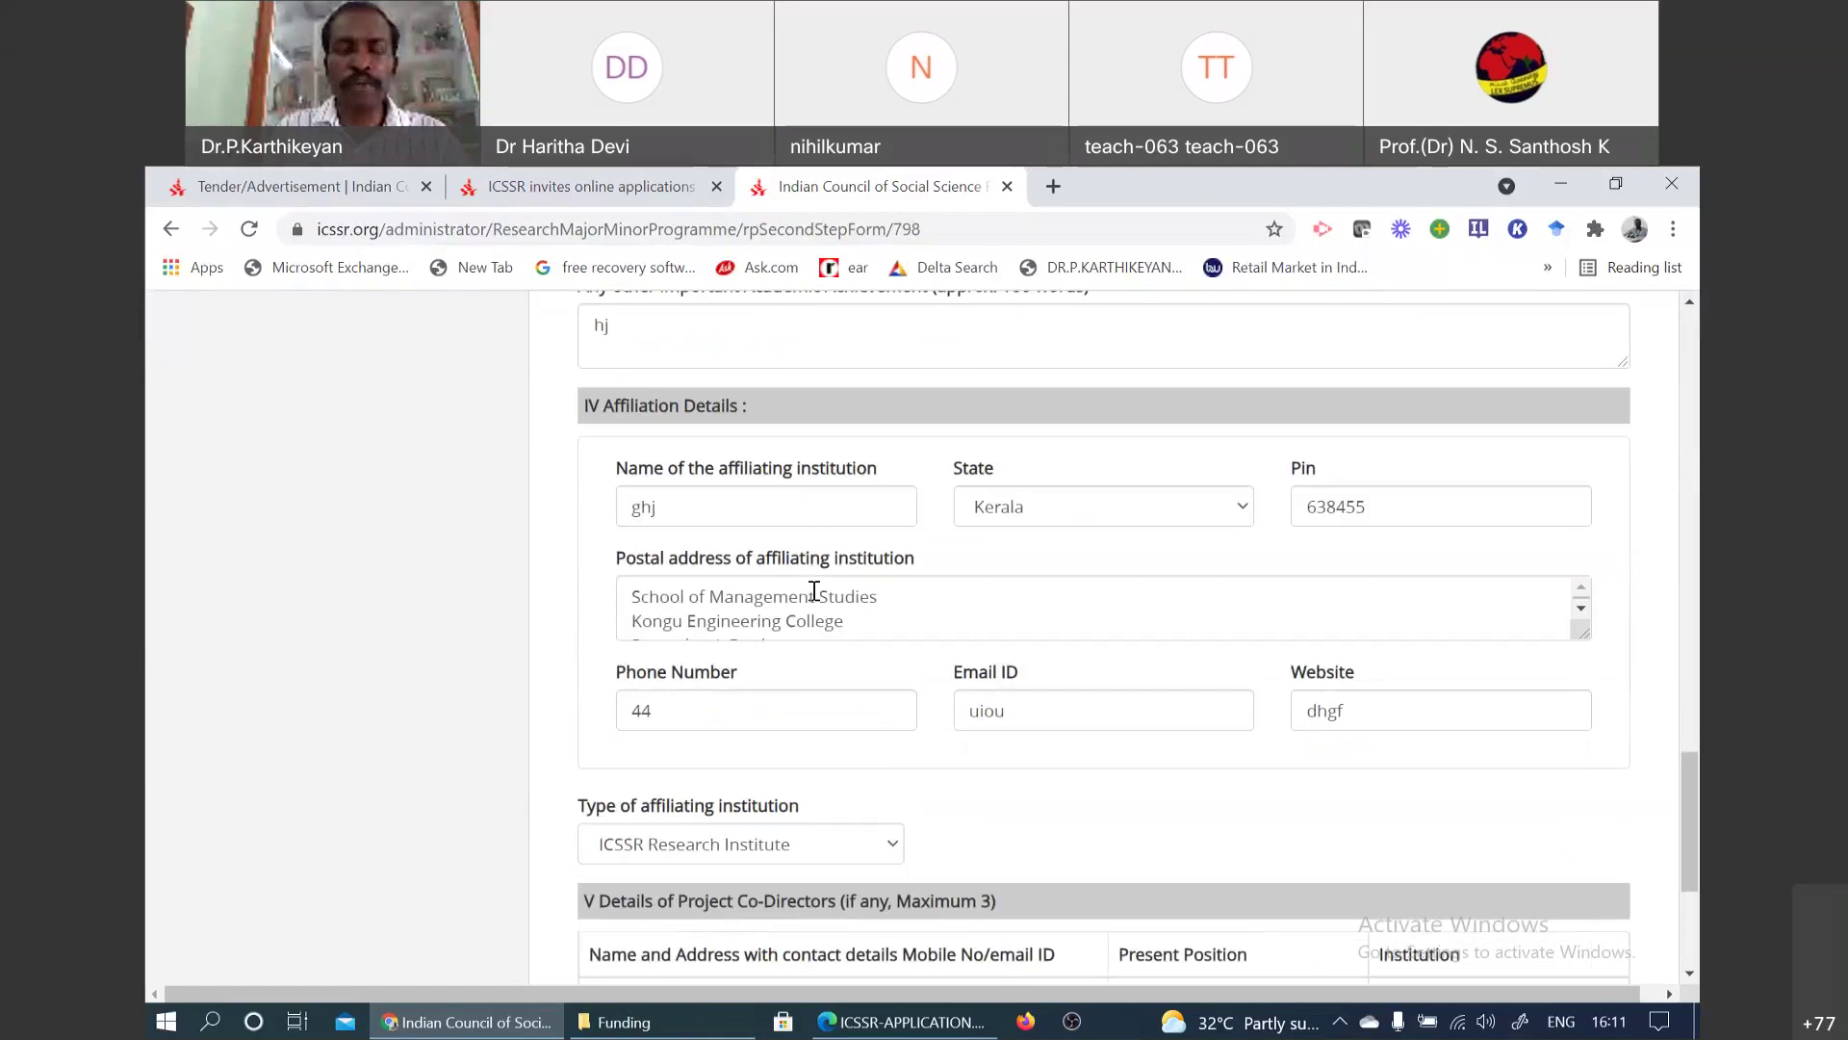
pyautogui.scroll(-1, 845, 624)
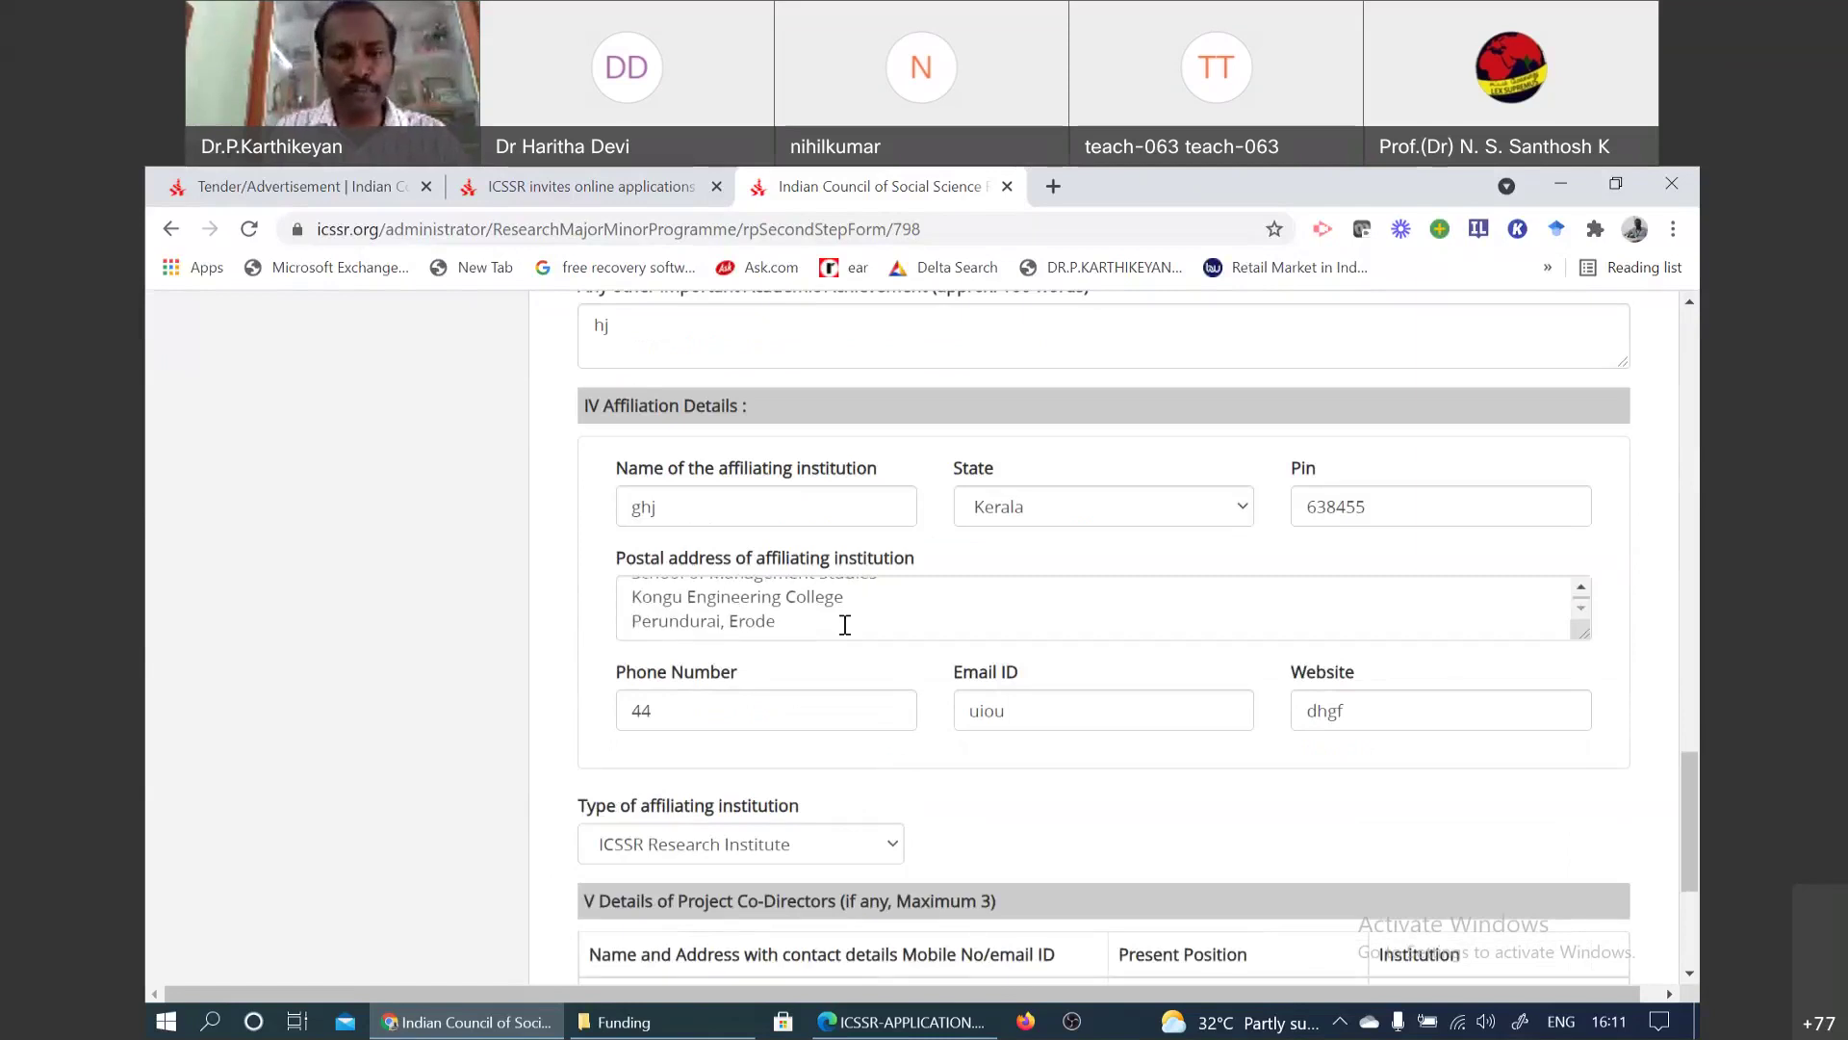
pyautogui.scroll(-2, 808, 618)
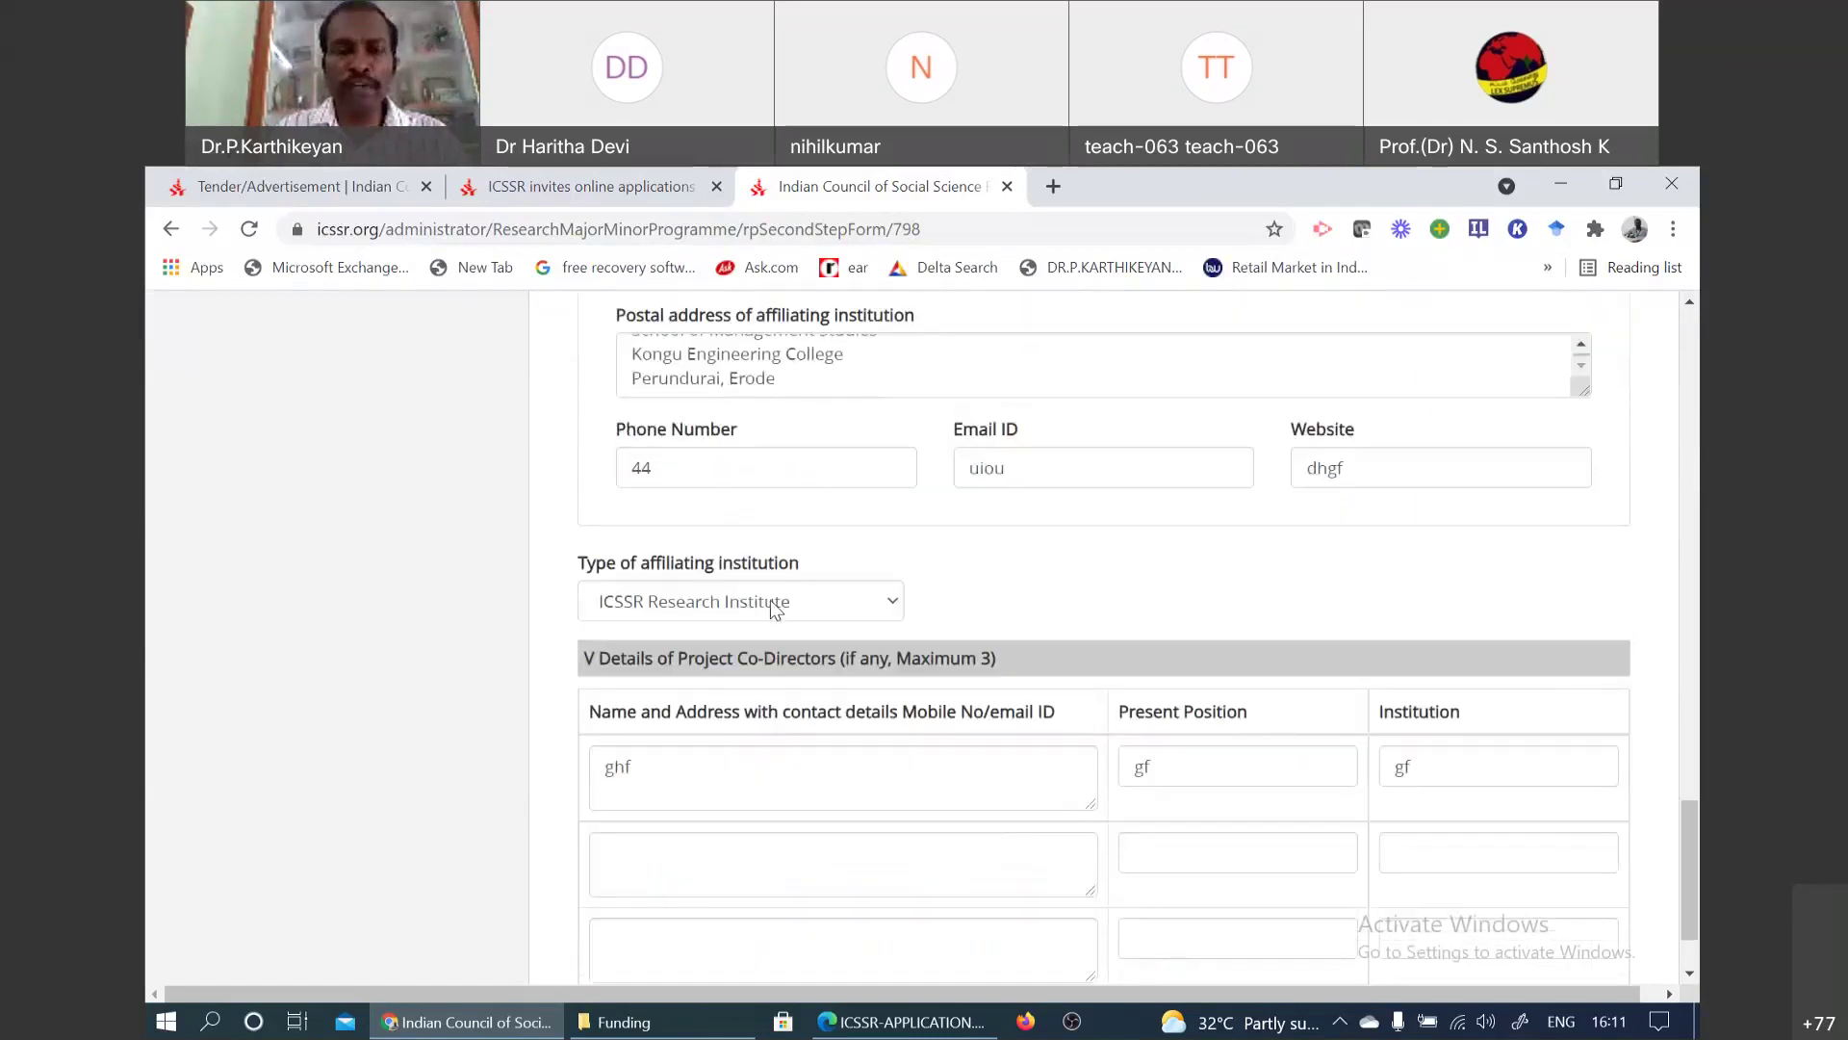
# Step: Set the type of affiliating institution to State University
pyautogui.click(770, 604)
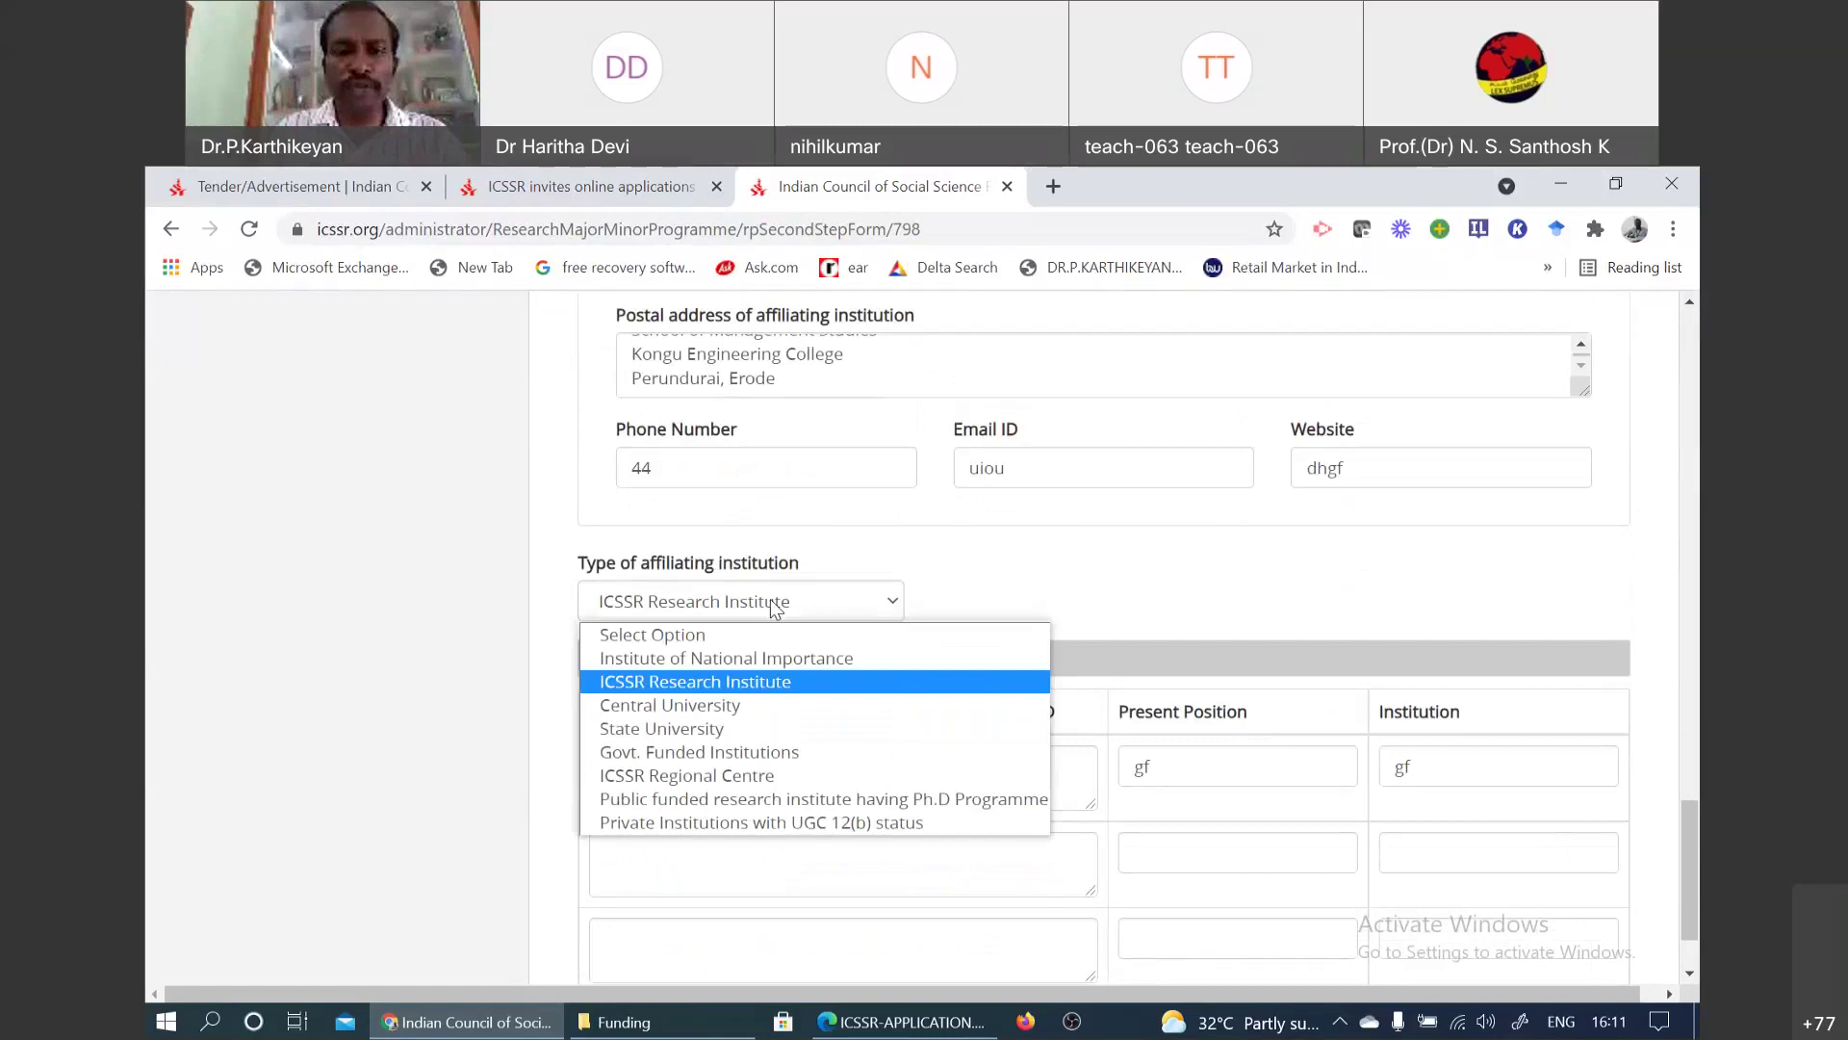
pyautogui.press('Down')
pyautogui.press('Down')
pyautogui.scroll(-1, 813, 607)
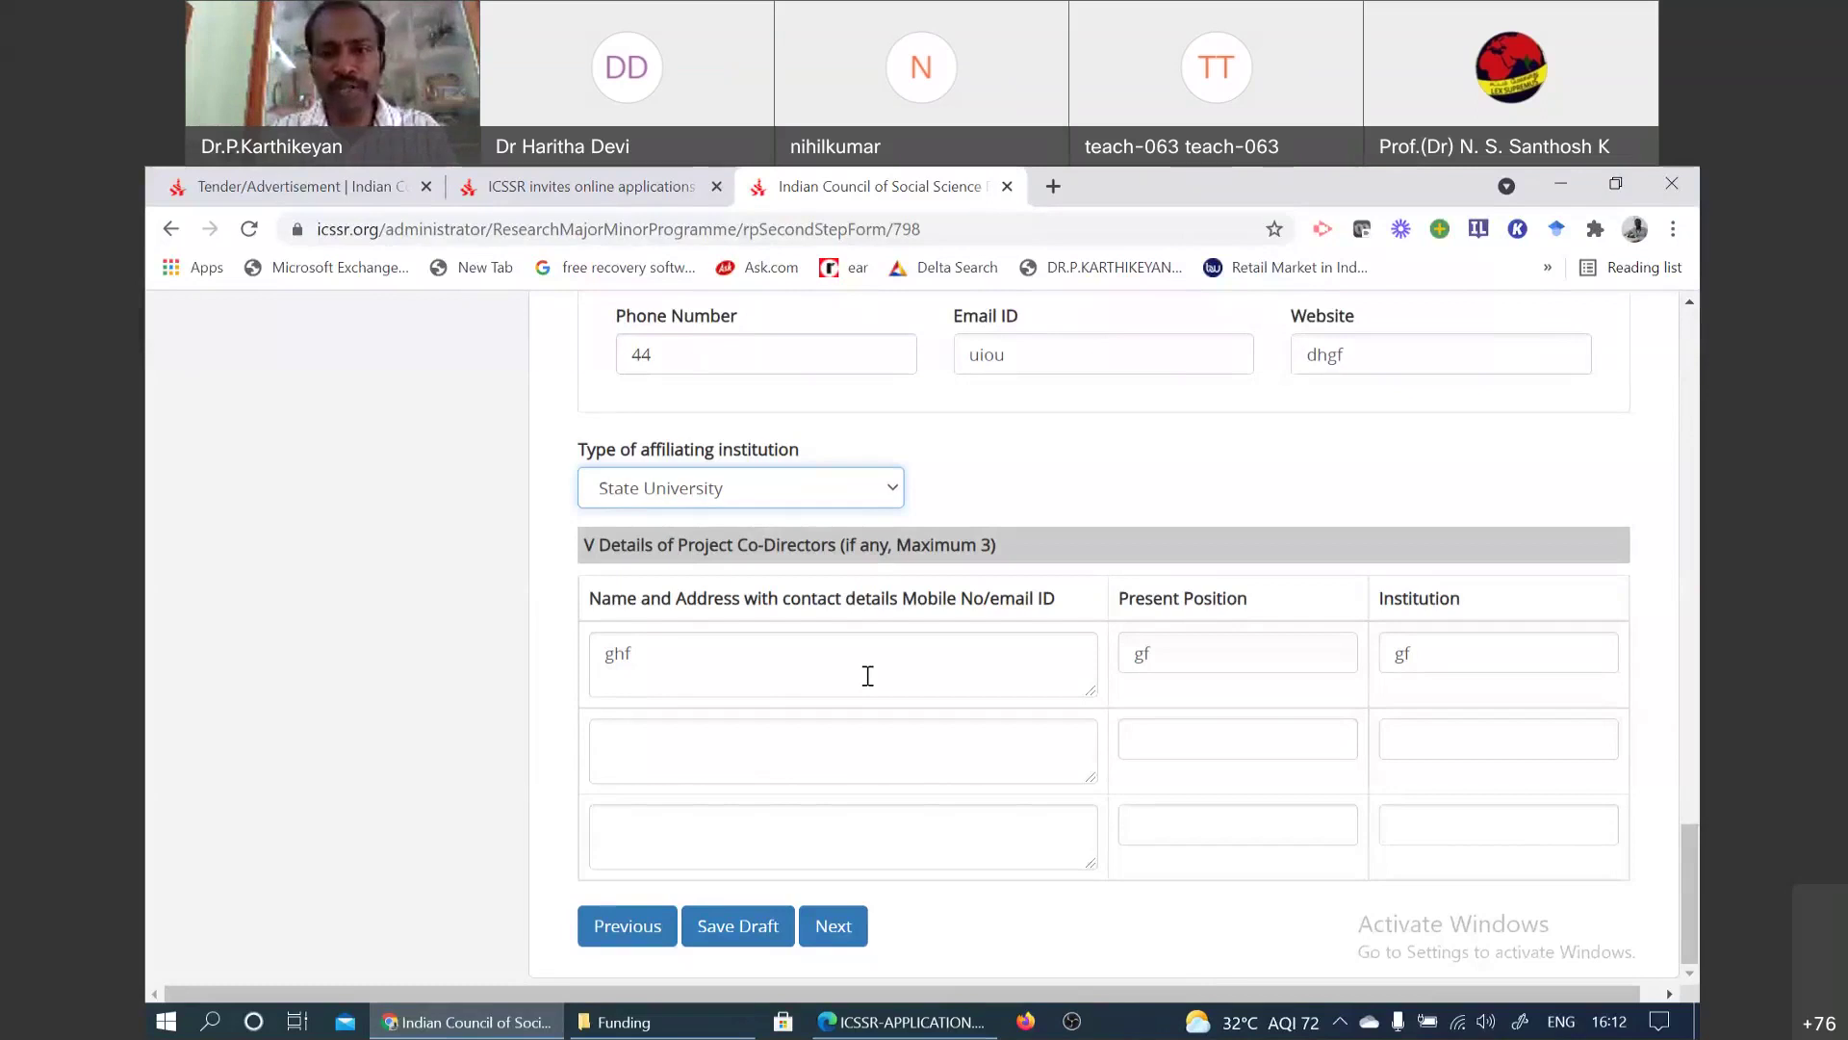
# Step: Recheck the research experience and qualification entries, and save the second page to continue to the Project Proposal page
pyautogui.scroll(6, 867, 675)
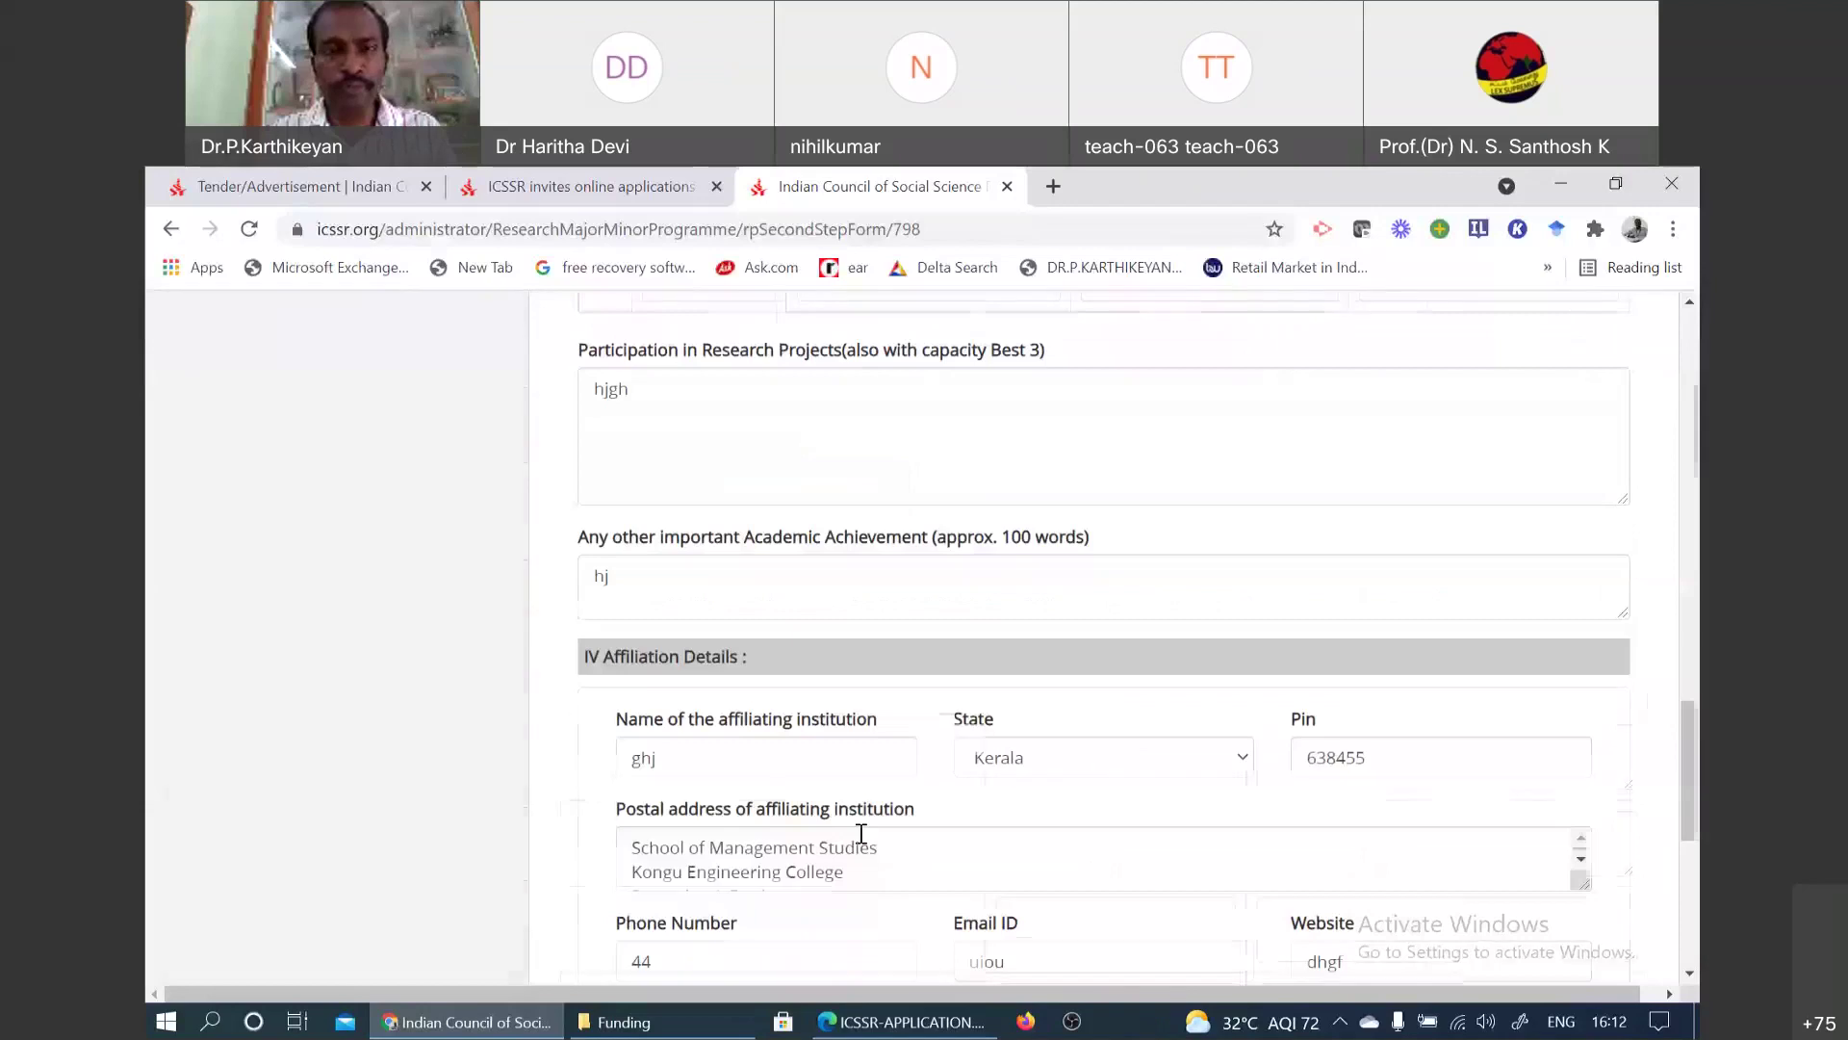
pyautogui.scroll(6, 943, 630)
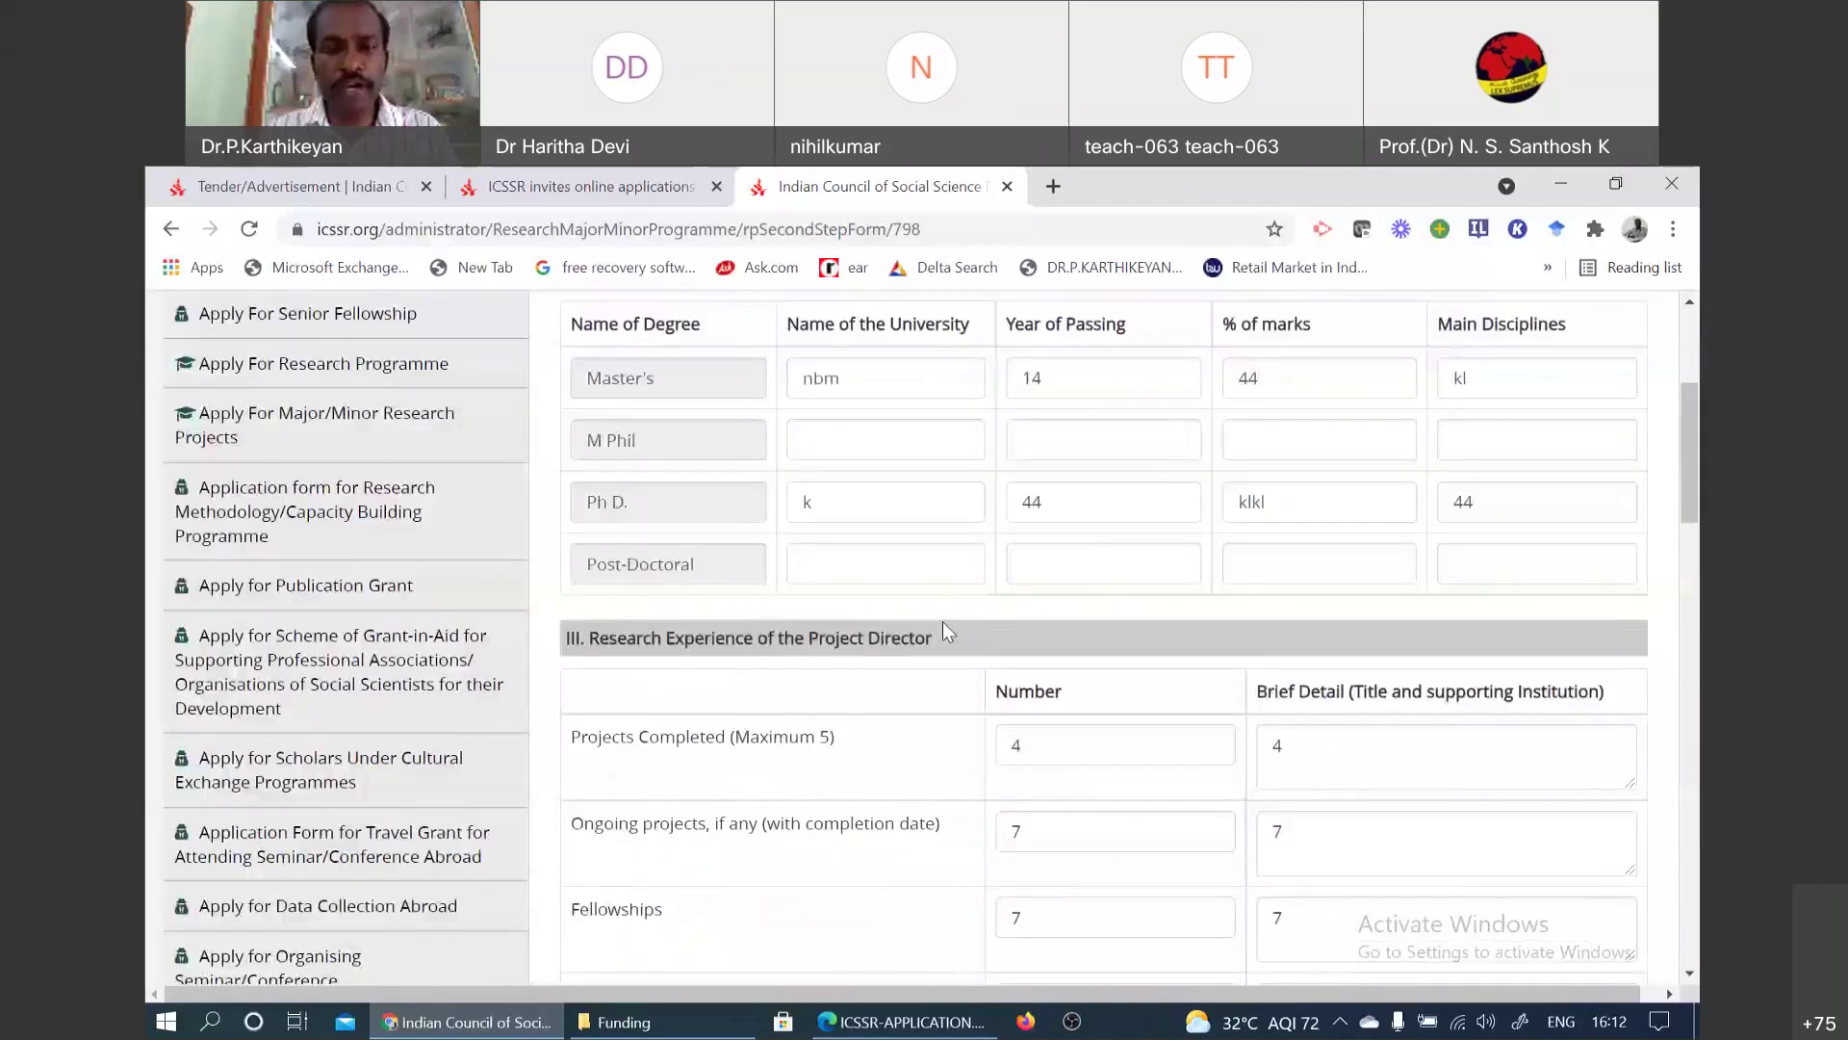
pyautogui.press('Return')
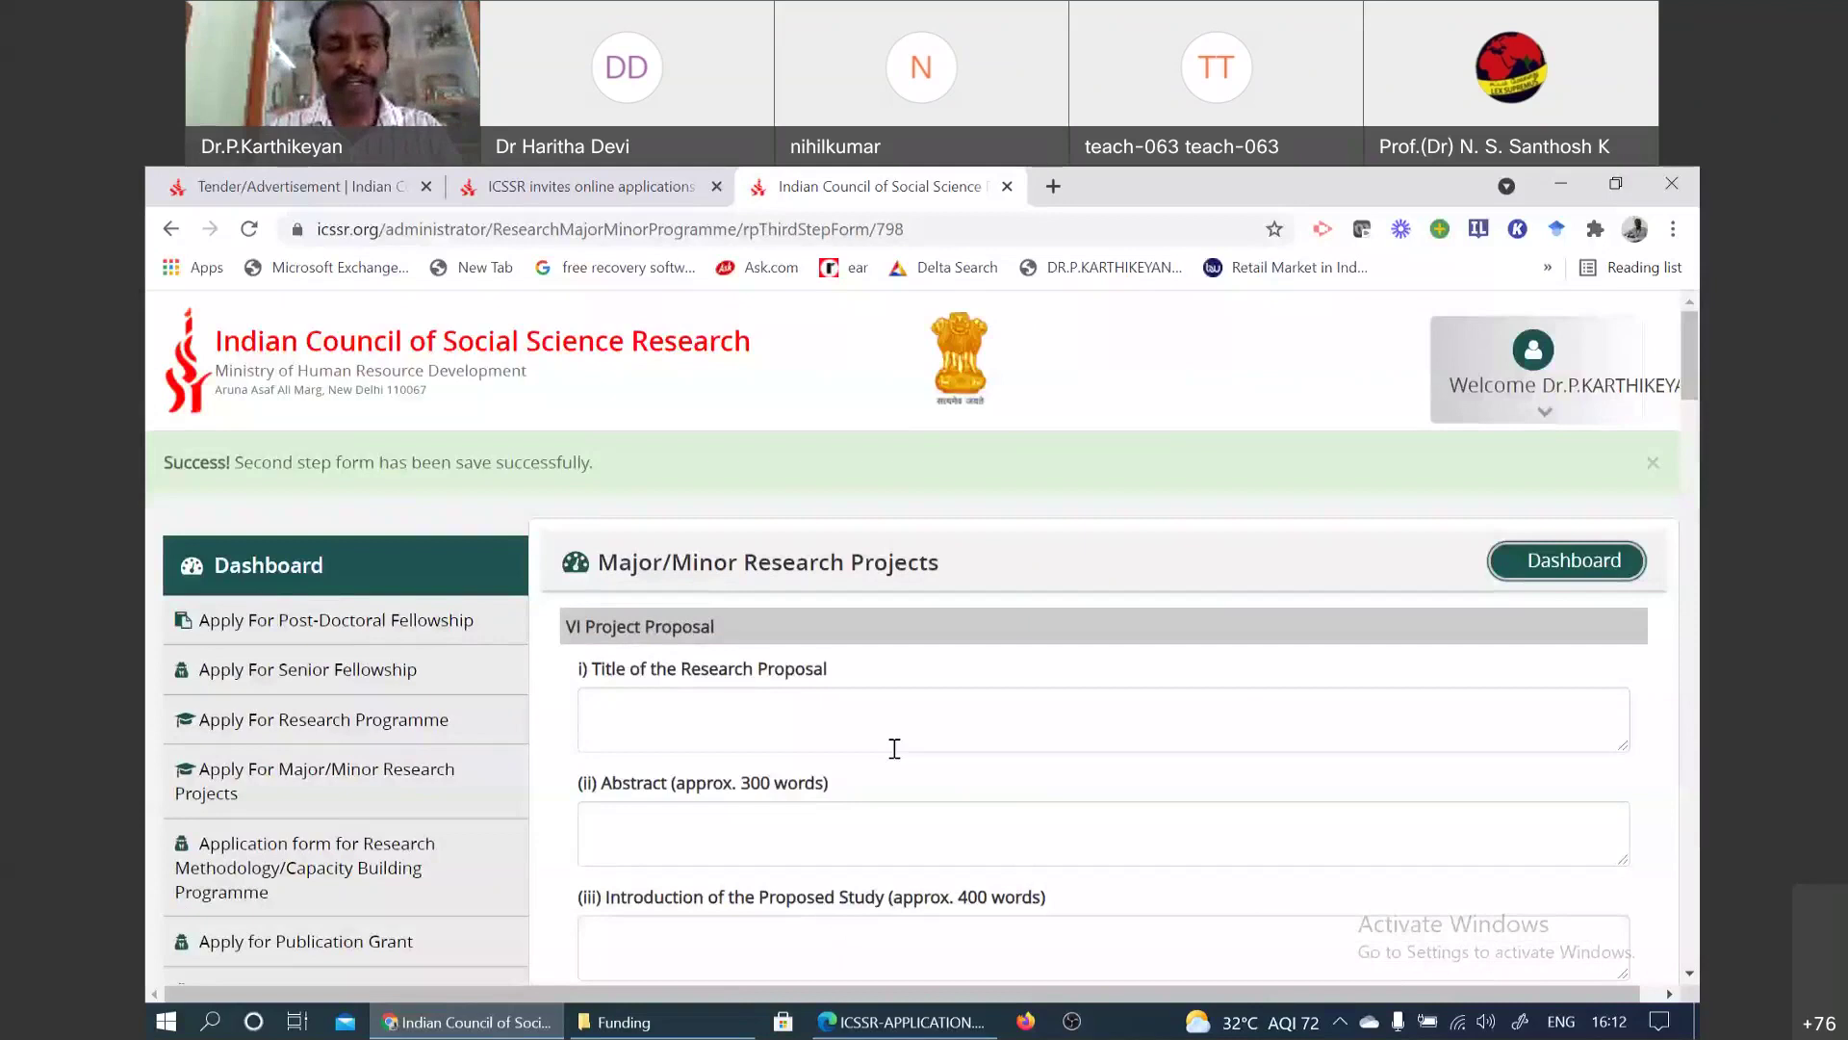
# Step: Examine the Project Proposal fields and their word limits, from the title and research works reviewed through the quarterly milestones
pyautogui.scroll(-1, 895, 748)
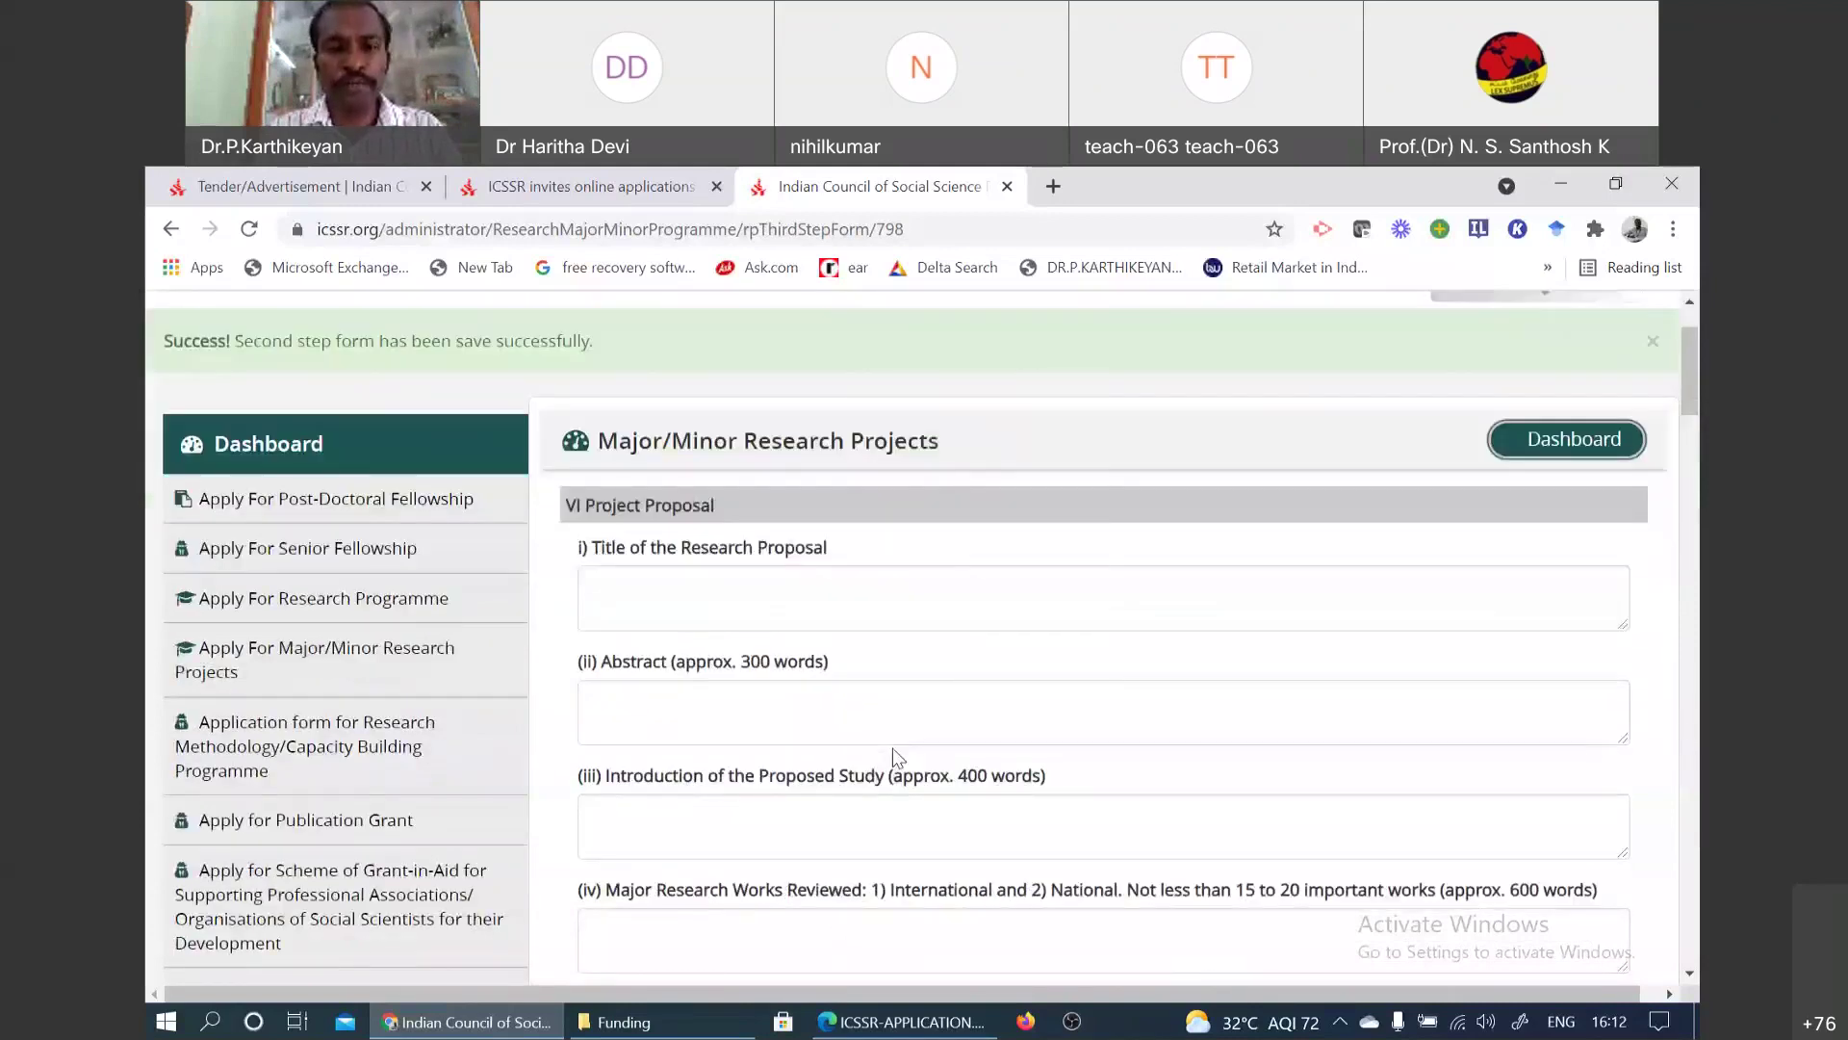
pyautogui.scroll(-1, 892, 753)
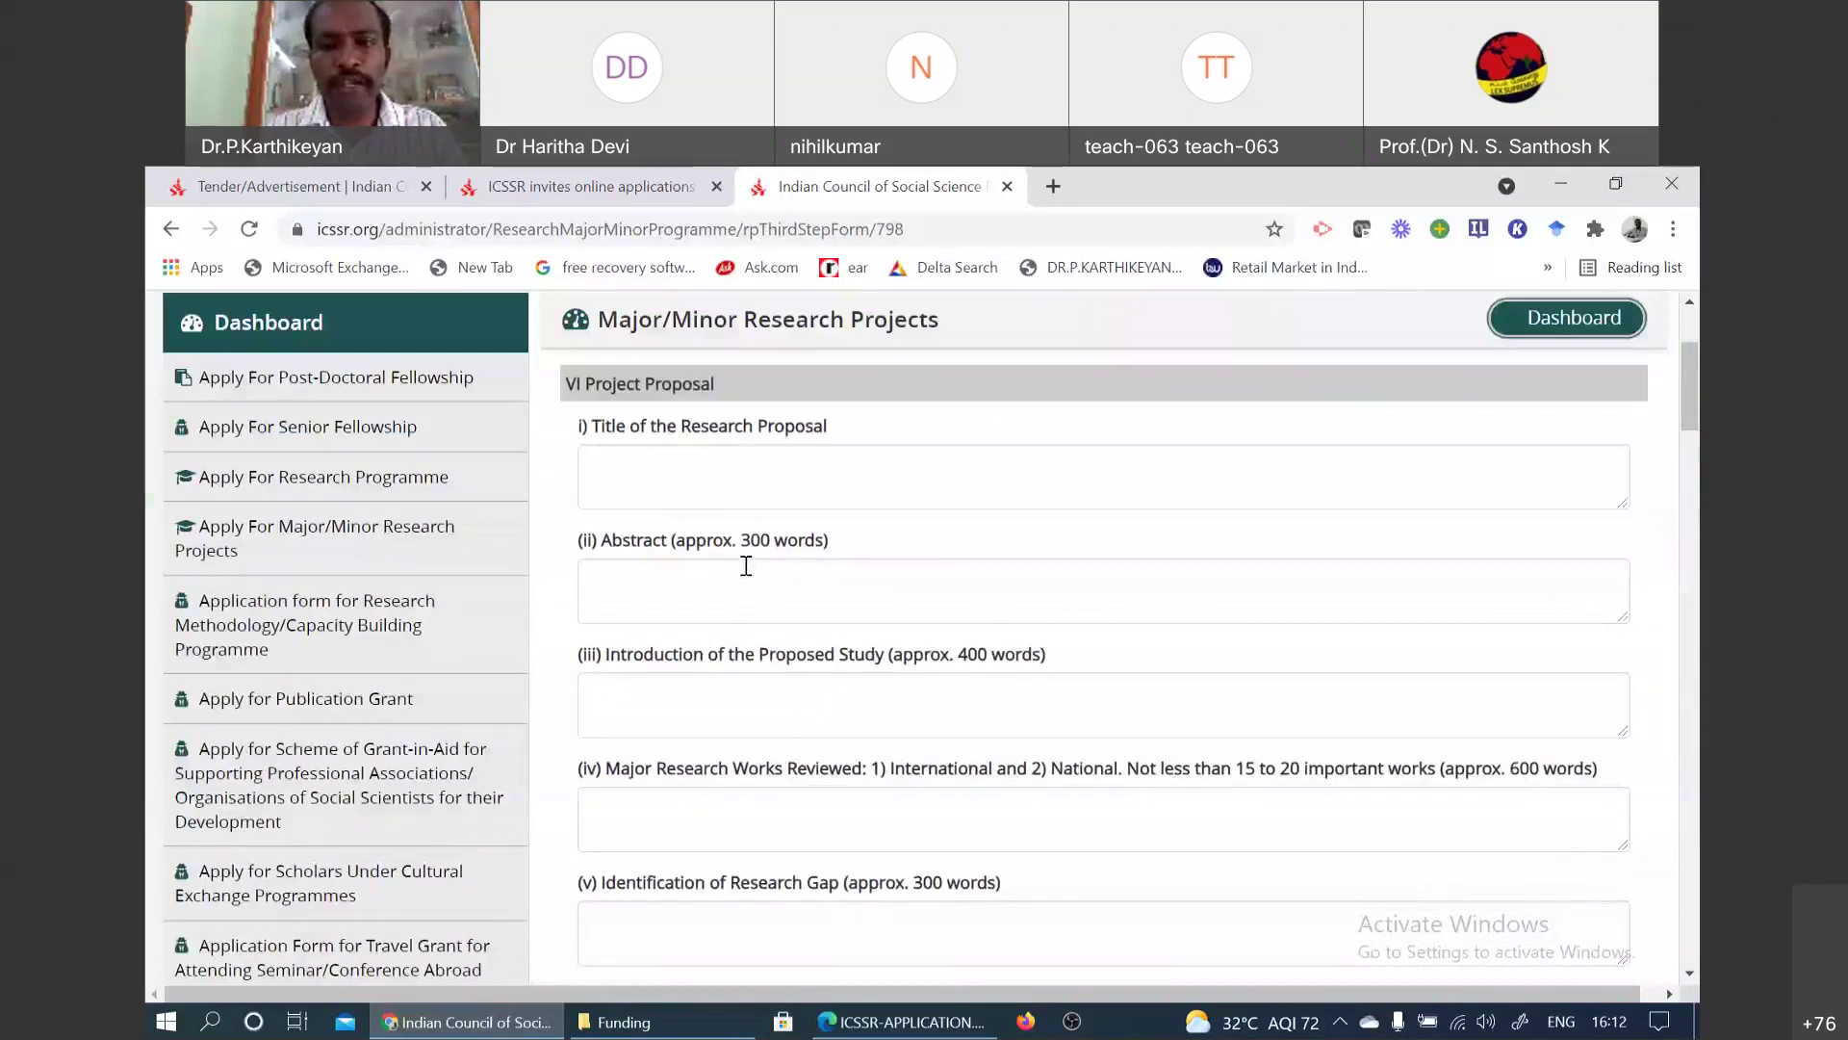
pyautogui.scroll(-2, 722, 625)
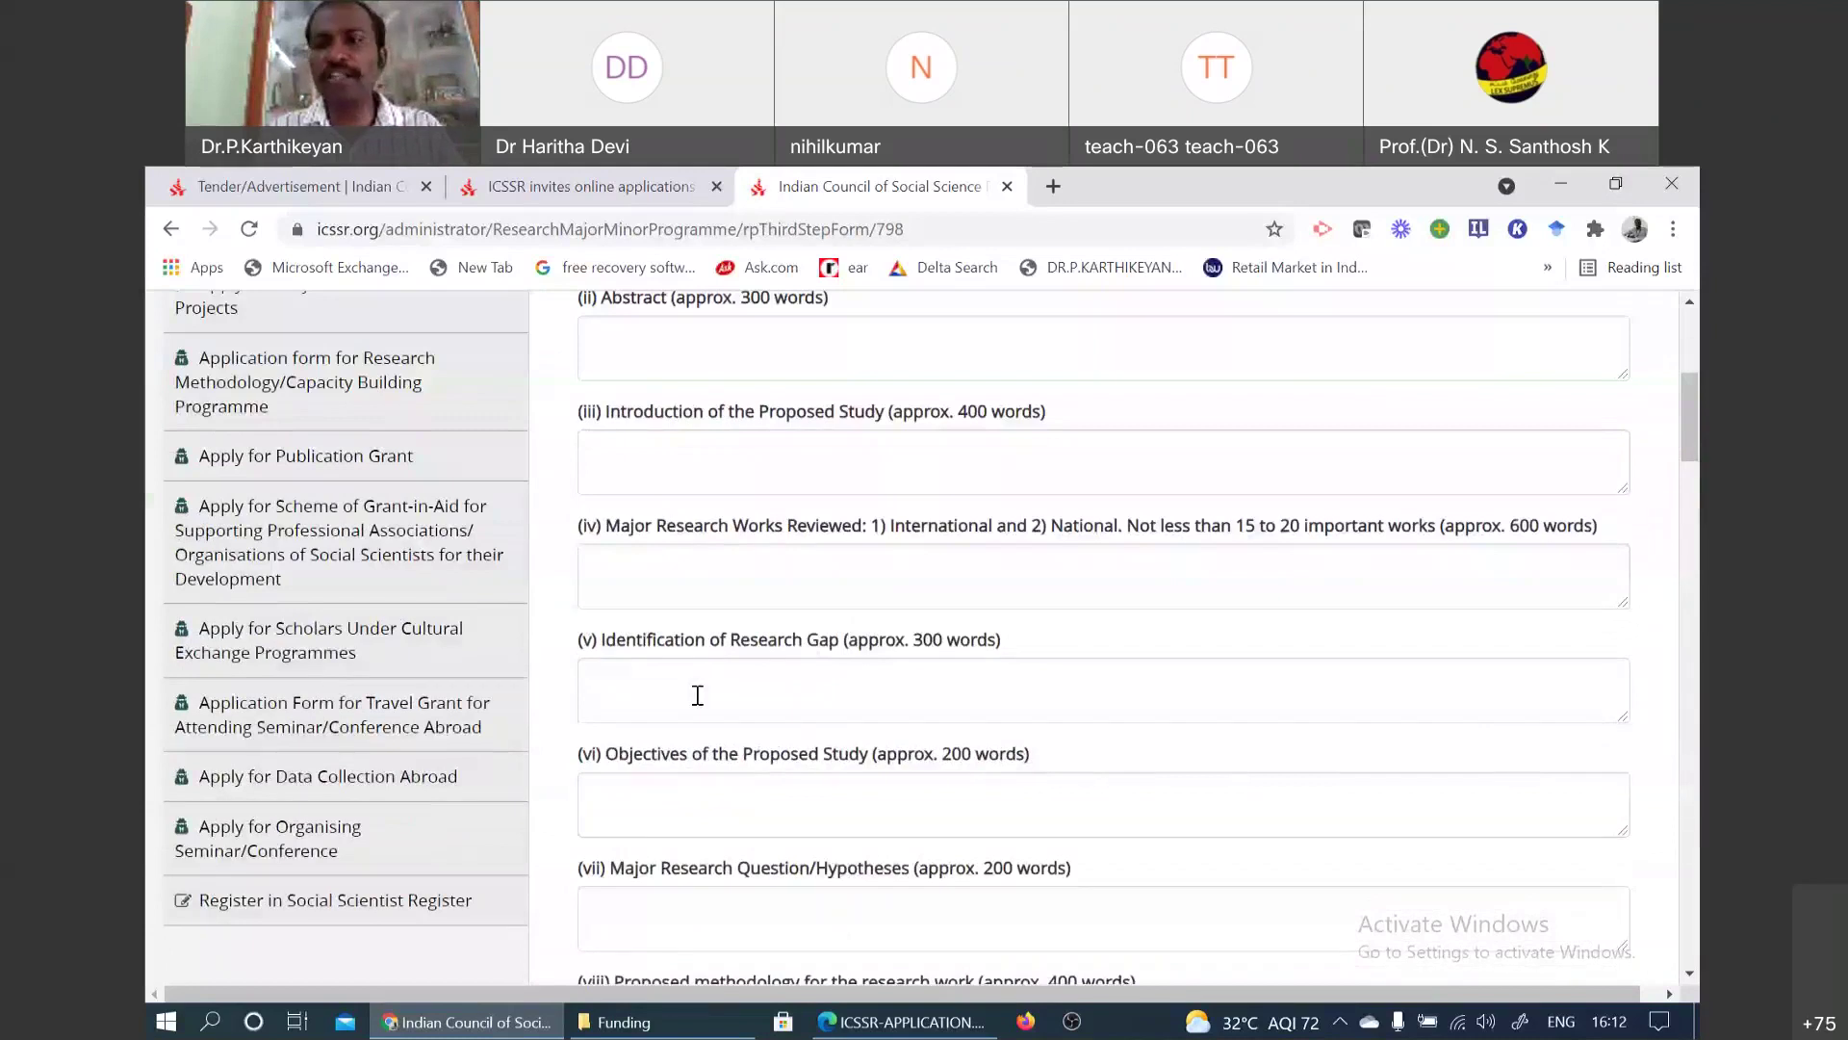
pyautogui.moveTo(891, 525); pyautogui.dragTo(1123, 533)
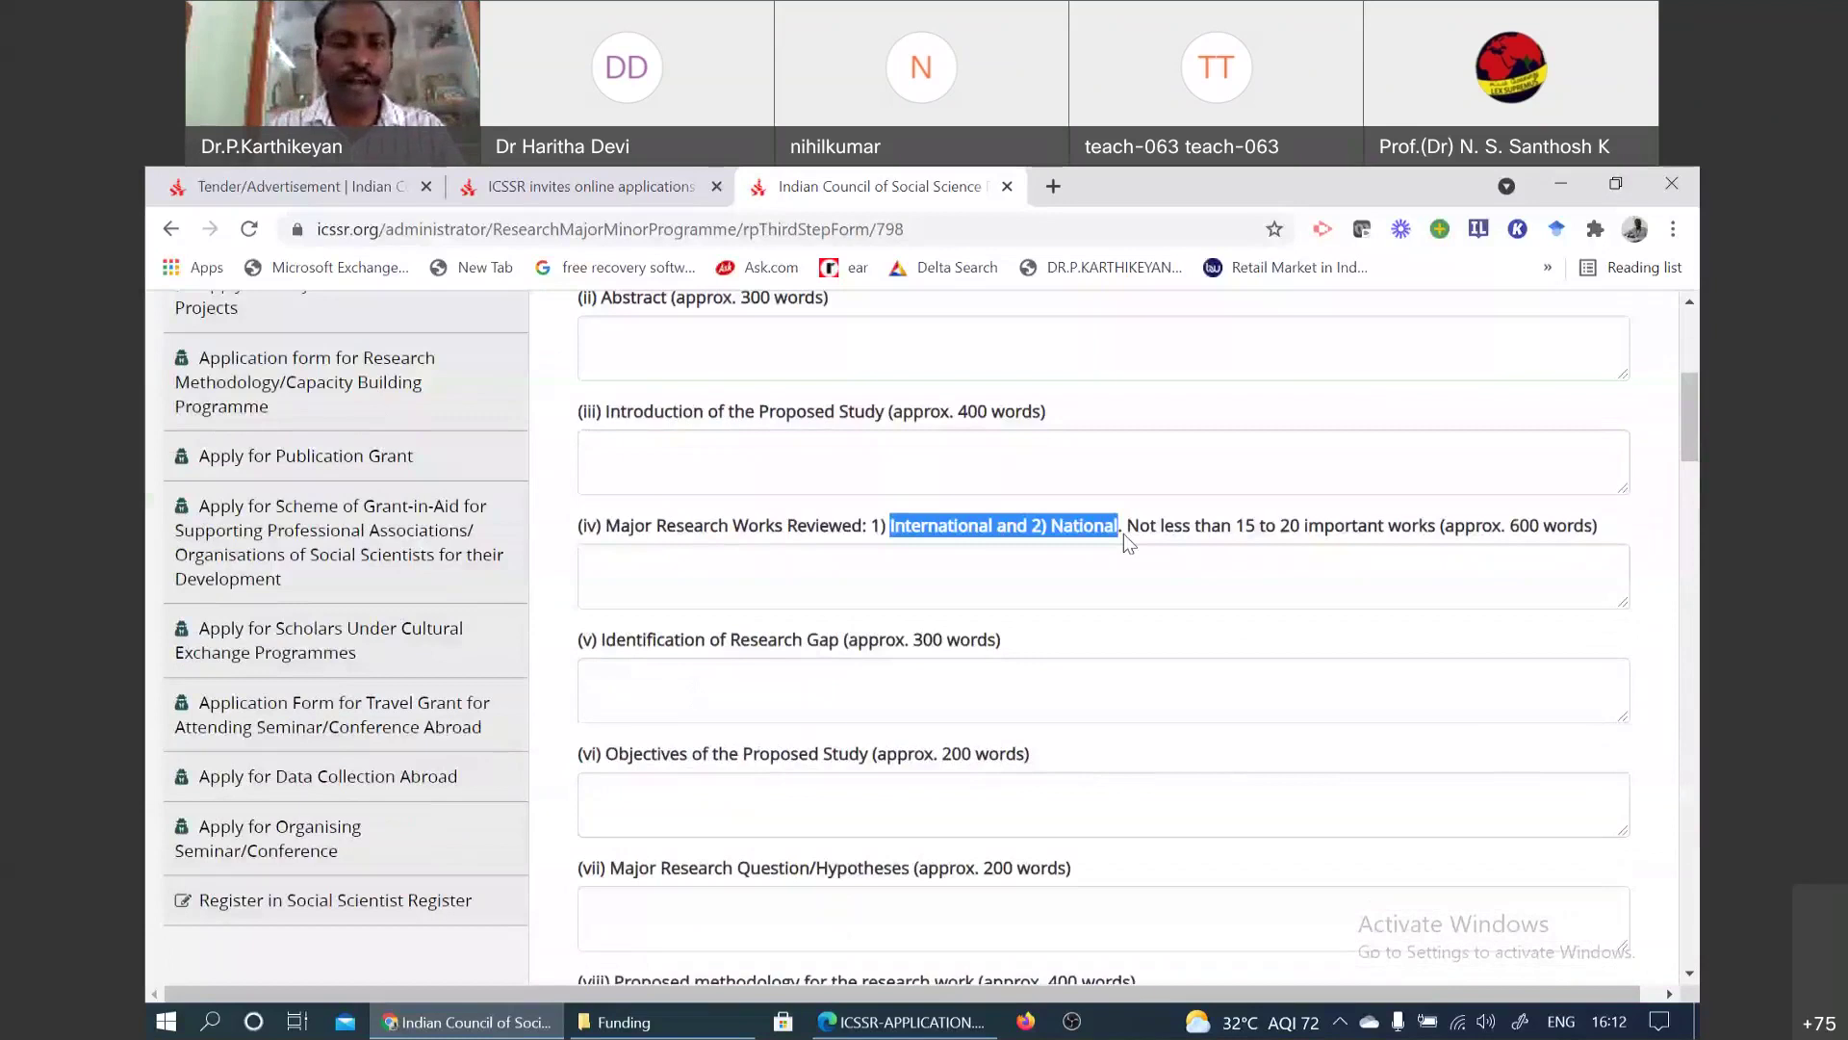
pyautogui.moveTo(1123, 533); pyautogui.dragTo(1449, 533)
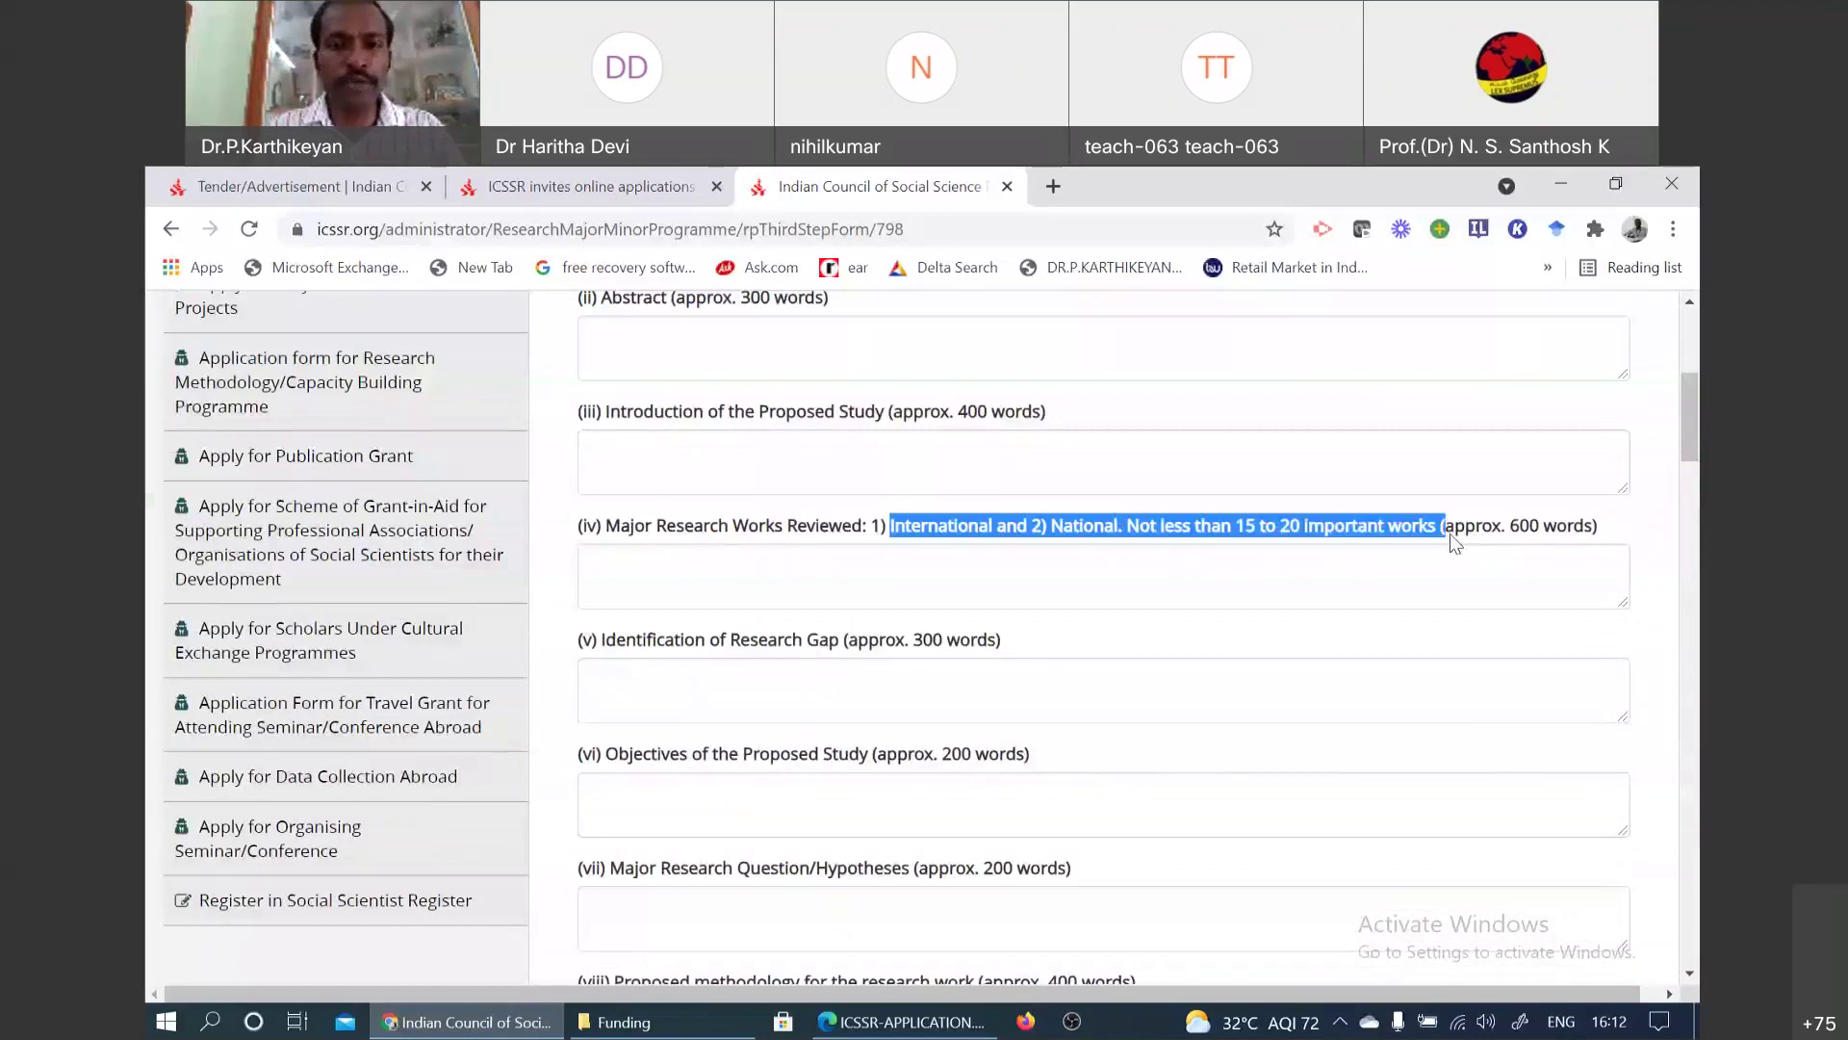
pyautogui.scroll(-2, 731, 568)
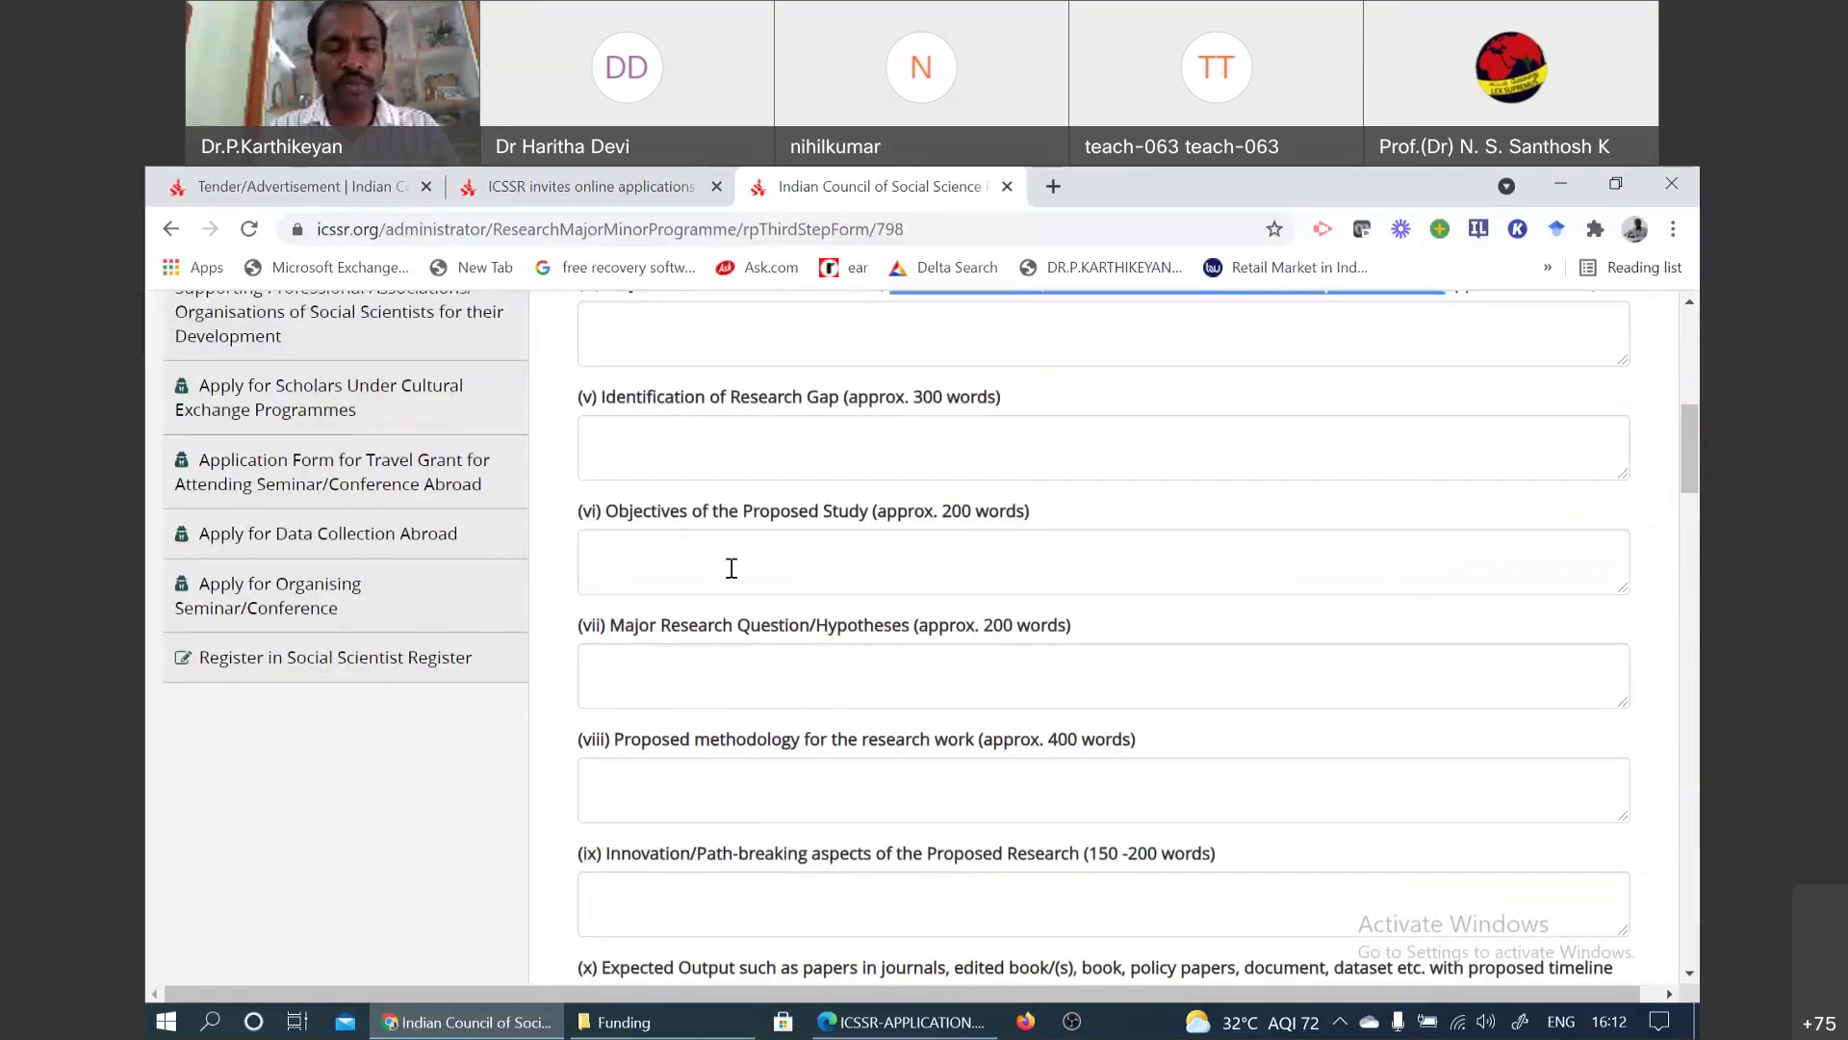
pyautogui.click(722, 660)
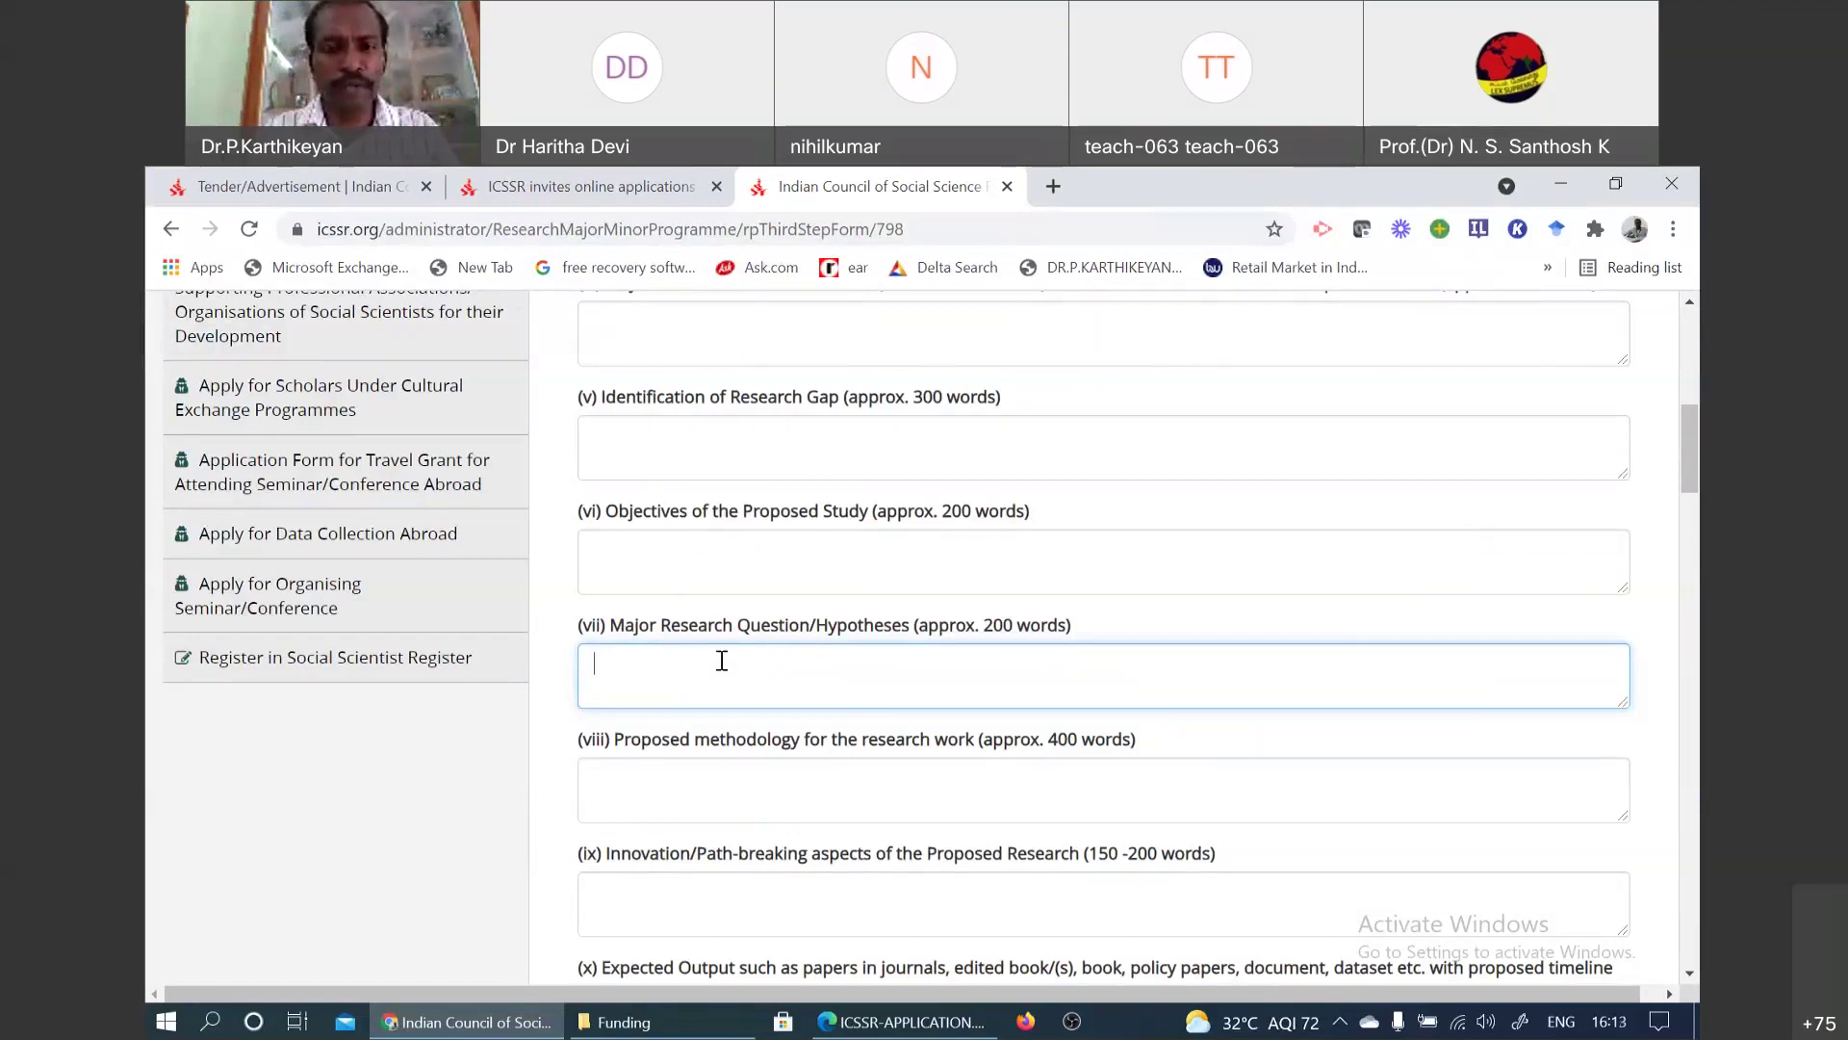
pyautogui.scroll(-5, 721, 660)
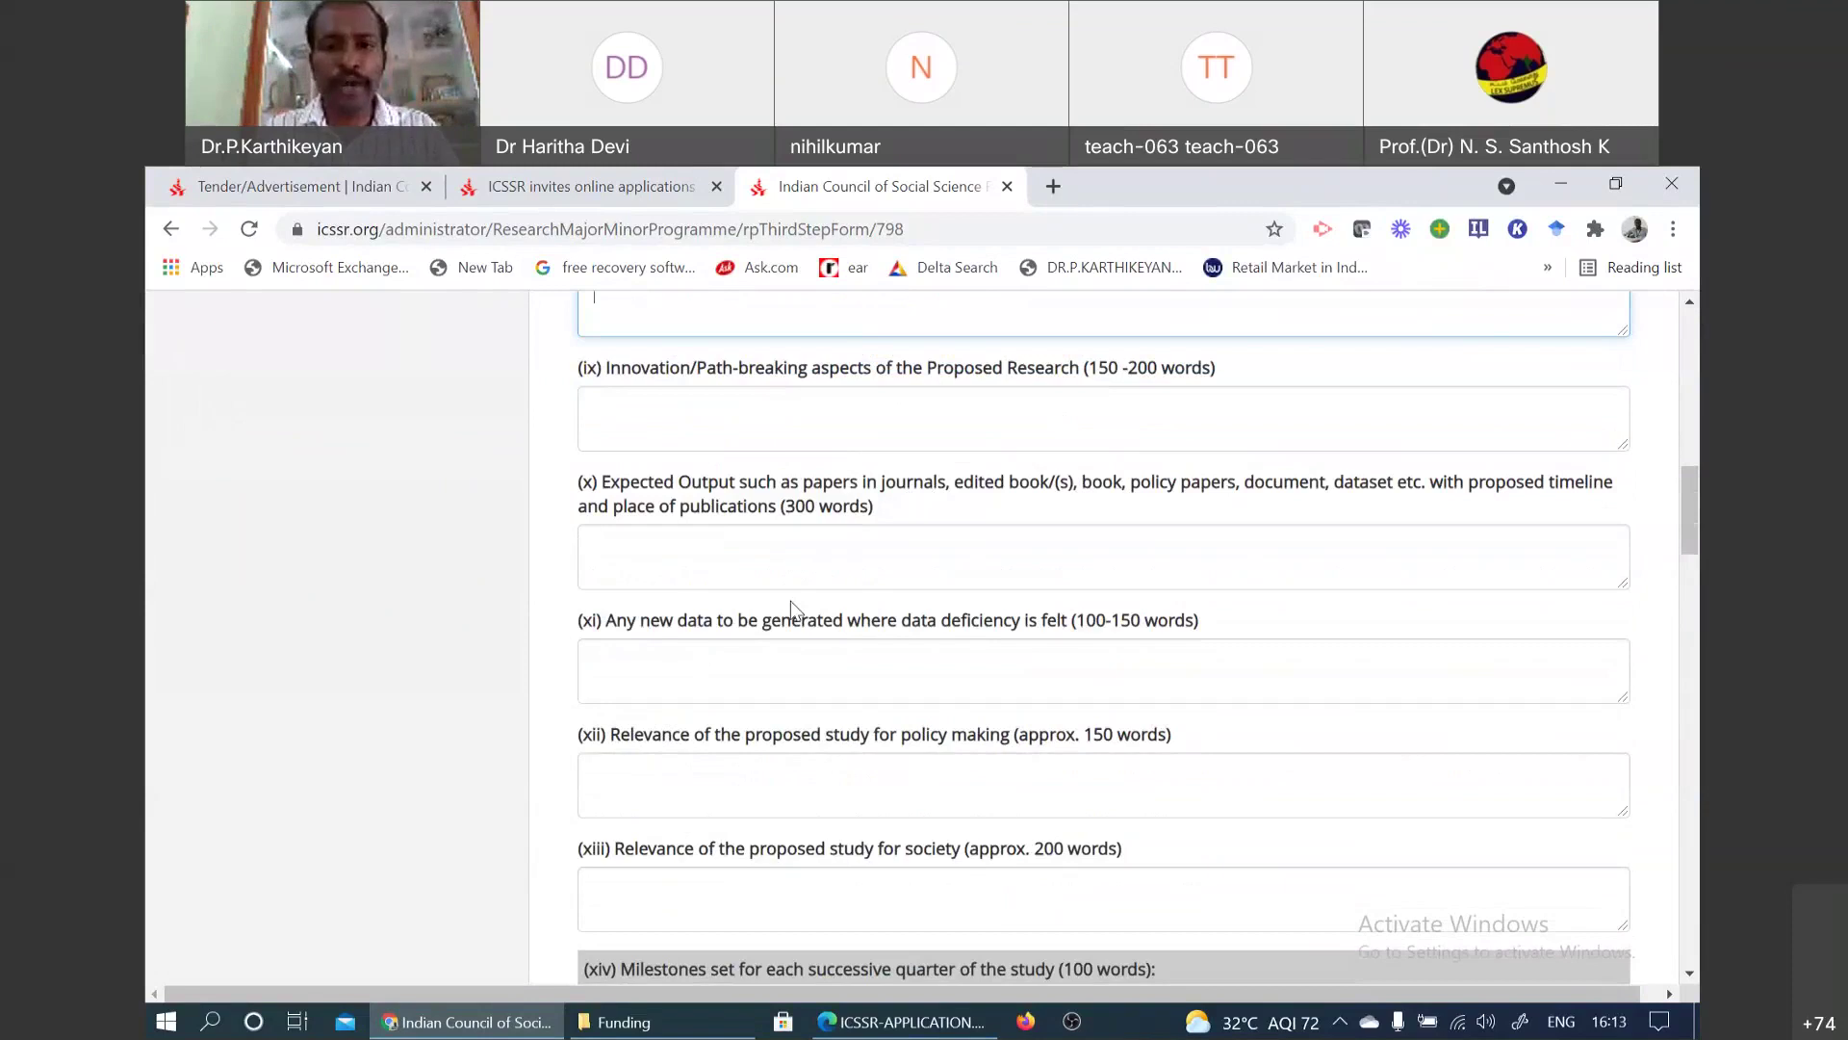
pyautogui.scroll(-1, 791, 609)
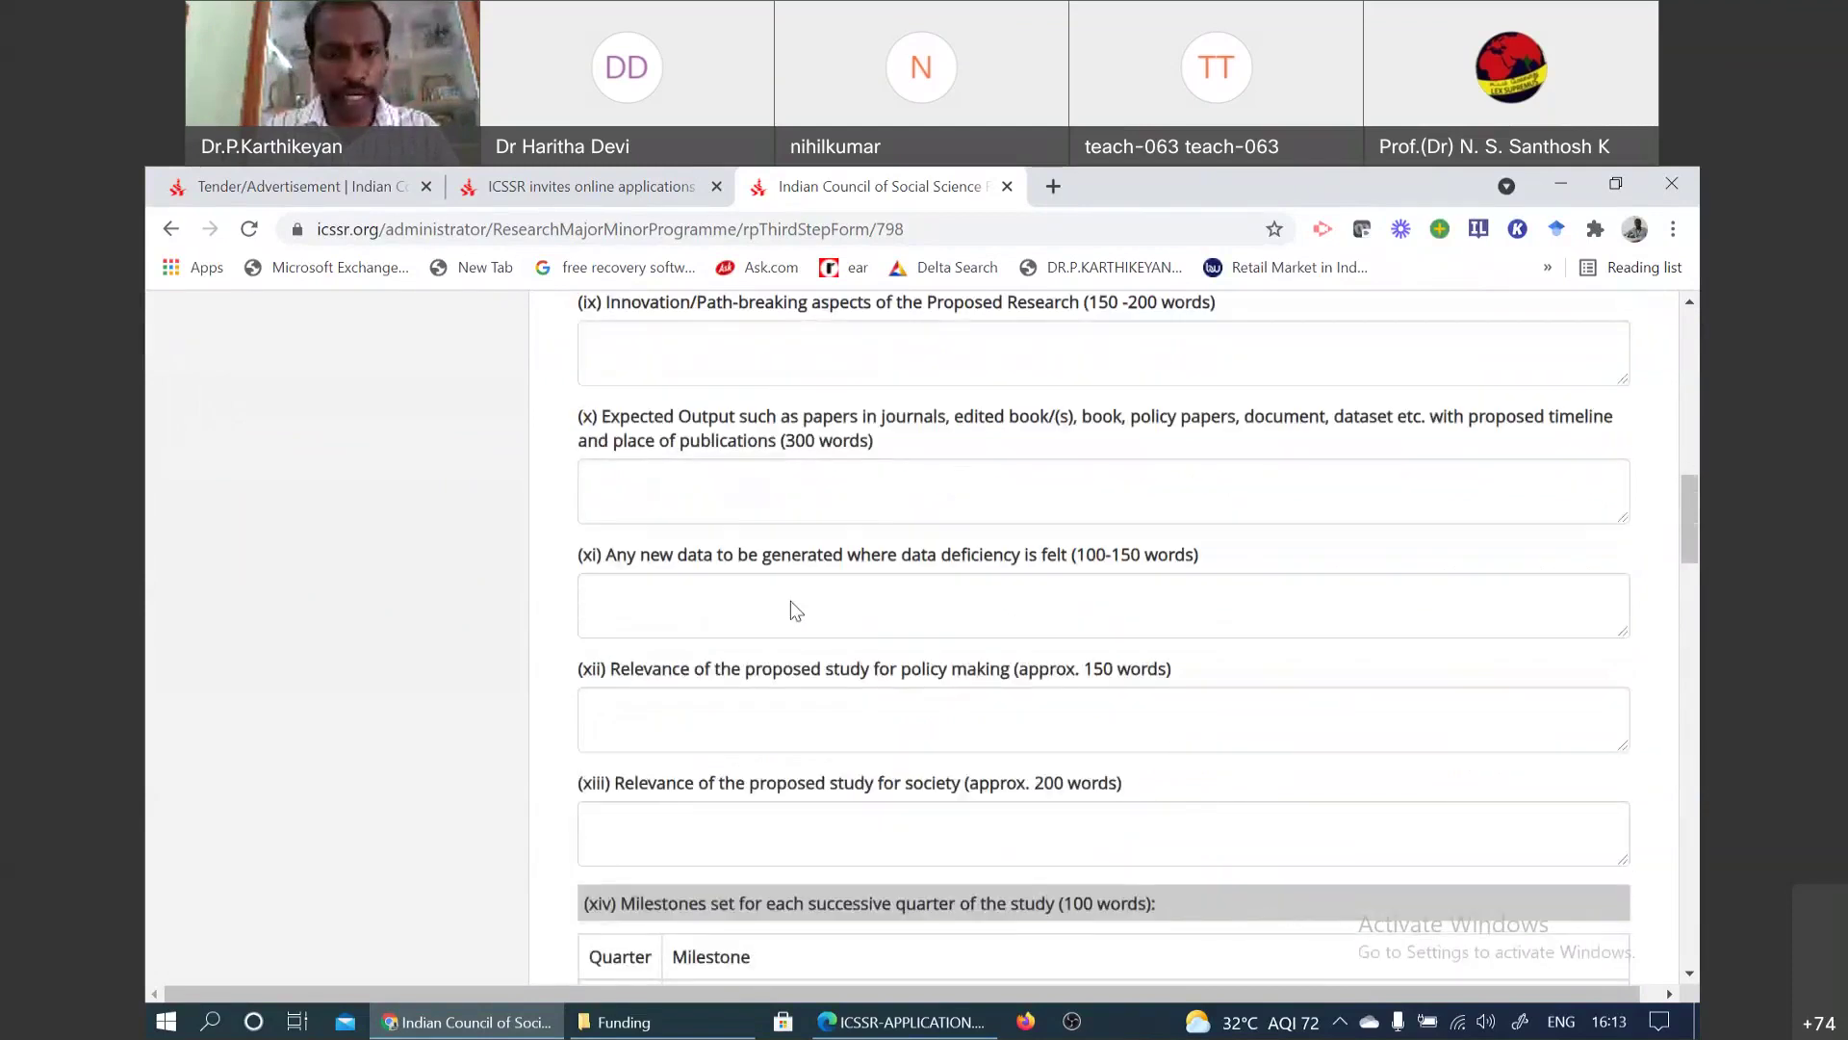
pyautogui.scroll(-3, 790, 603)
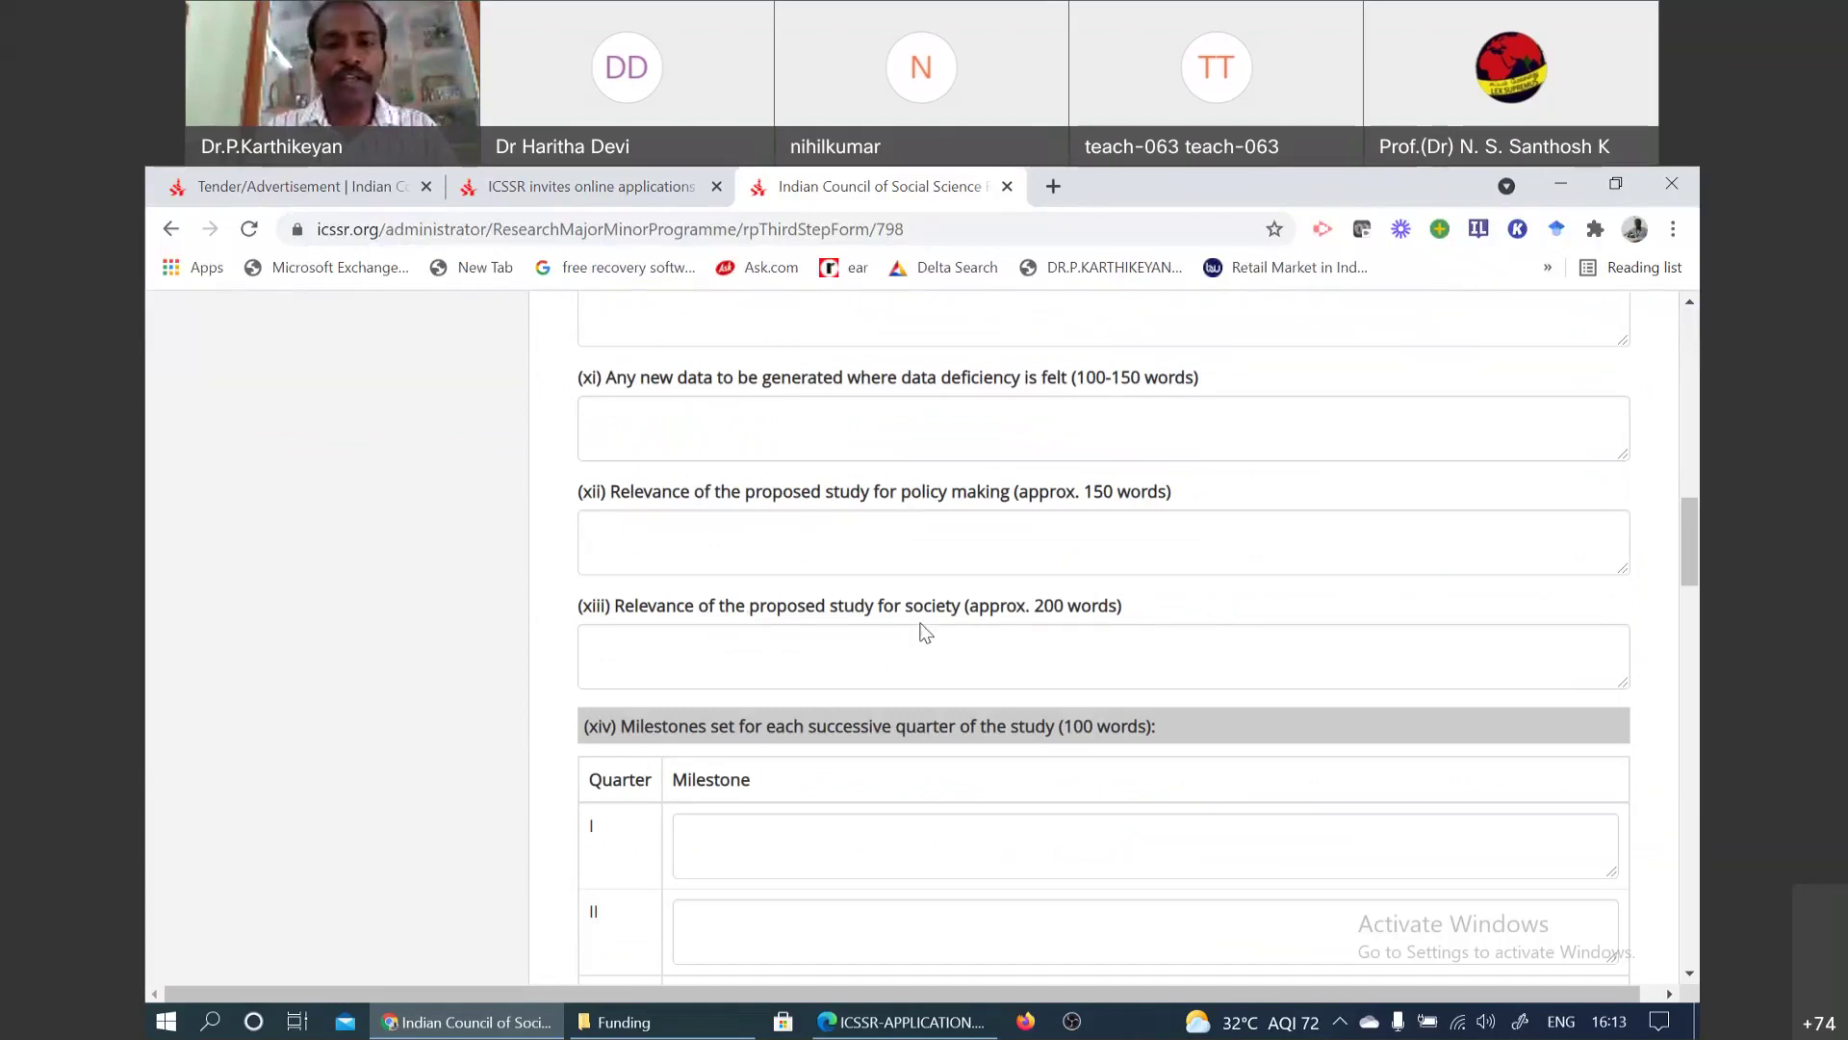
pyautogui.scroll(-2, 924, 633)
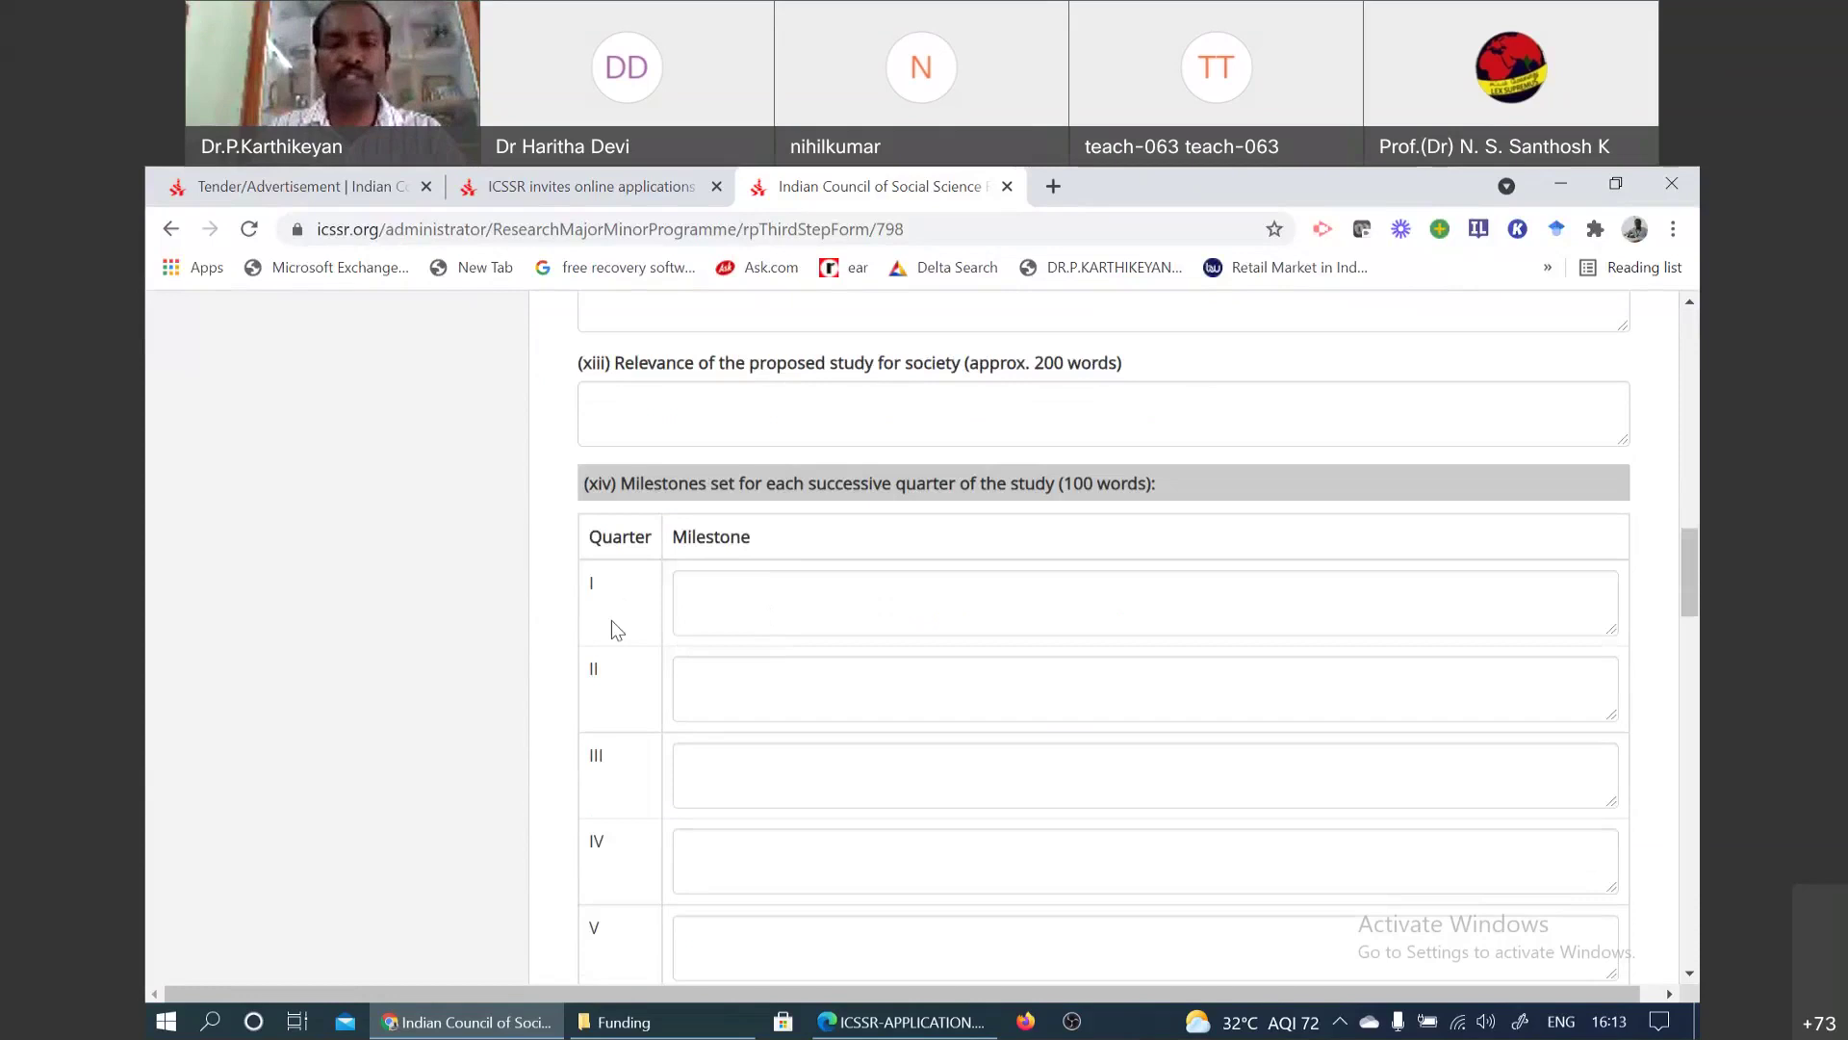
pyautogui.scroll(-1, 1221, 628)
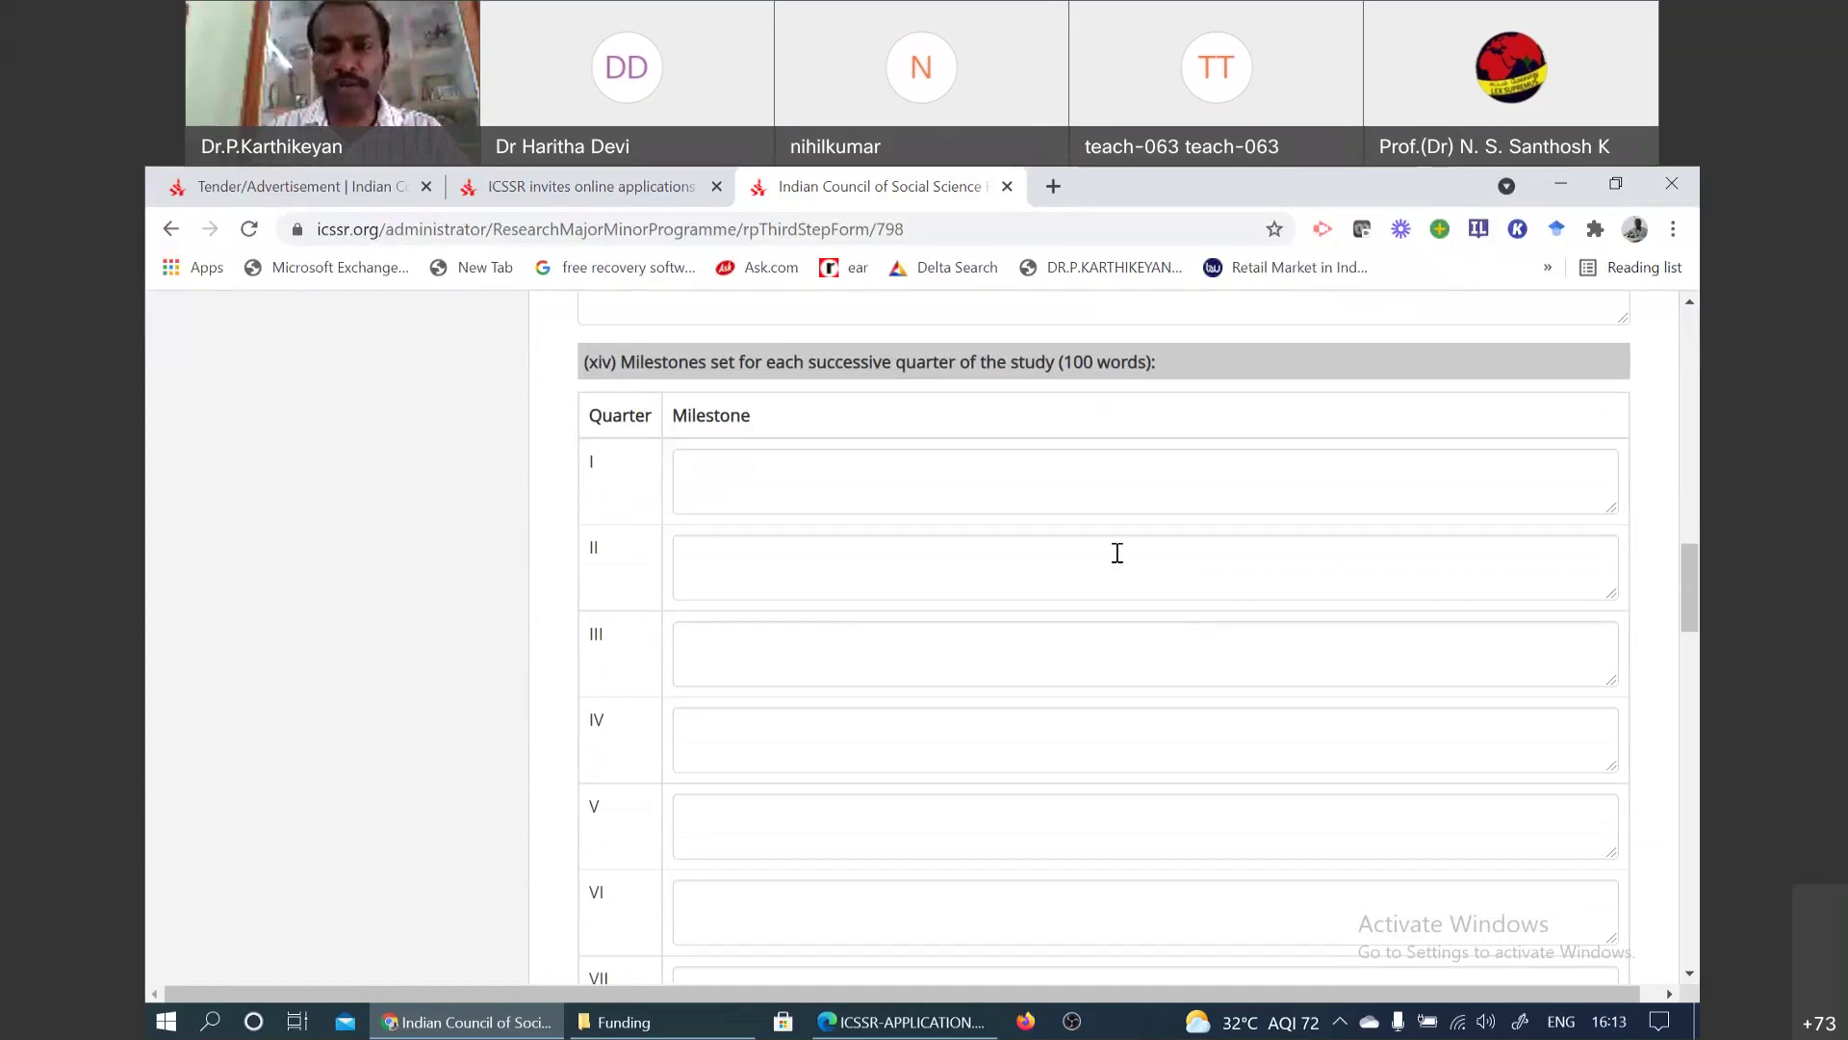
# Step: Examine the budget and duration fields, the proposed expenditure heads and the 30-word budget justification boxes of the Project Proposal page
pyautogui.scroll(-5, 909, 566)
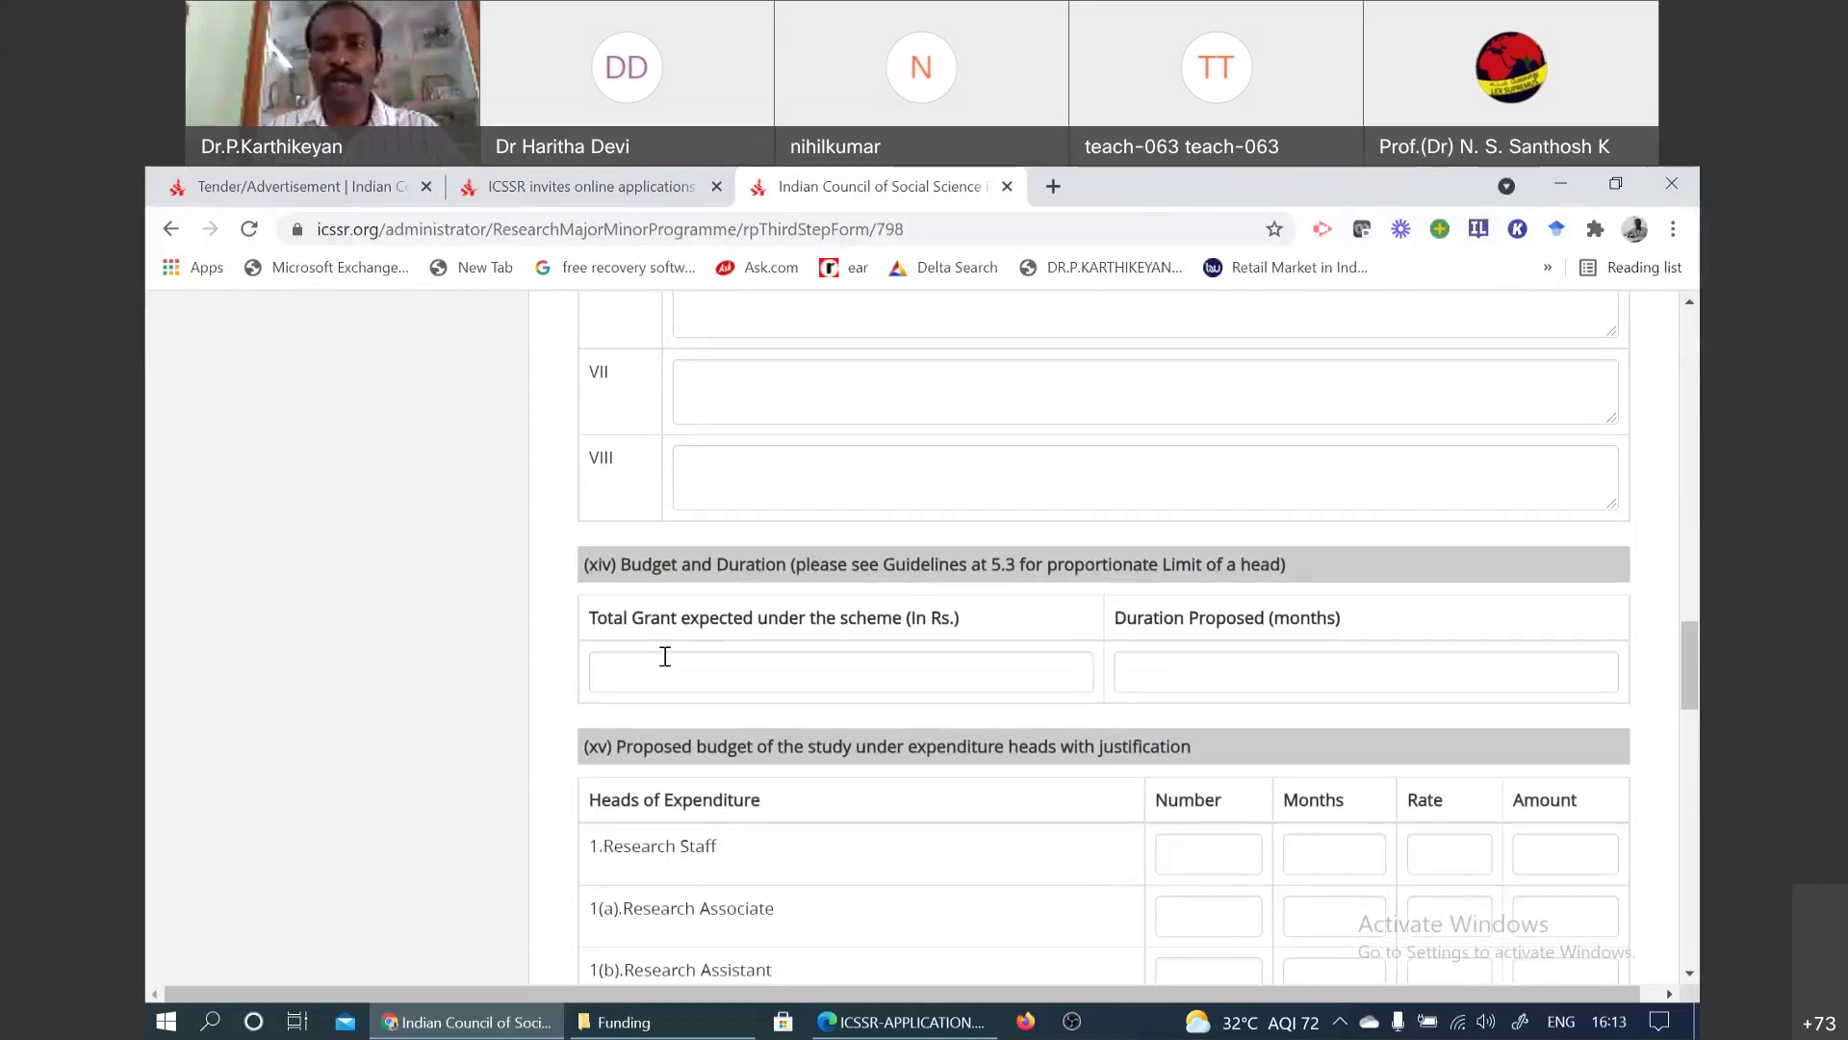
pyautogui.scroll(-2, 1251, 414)
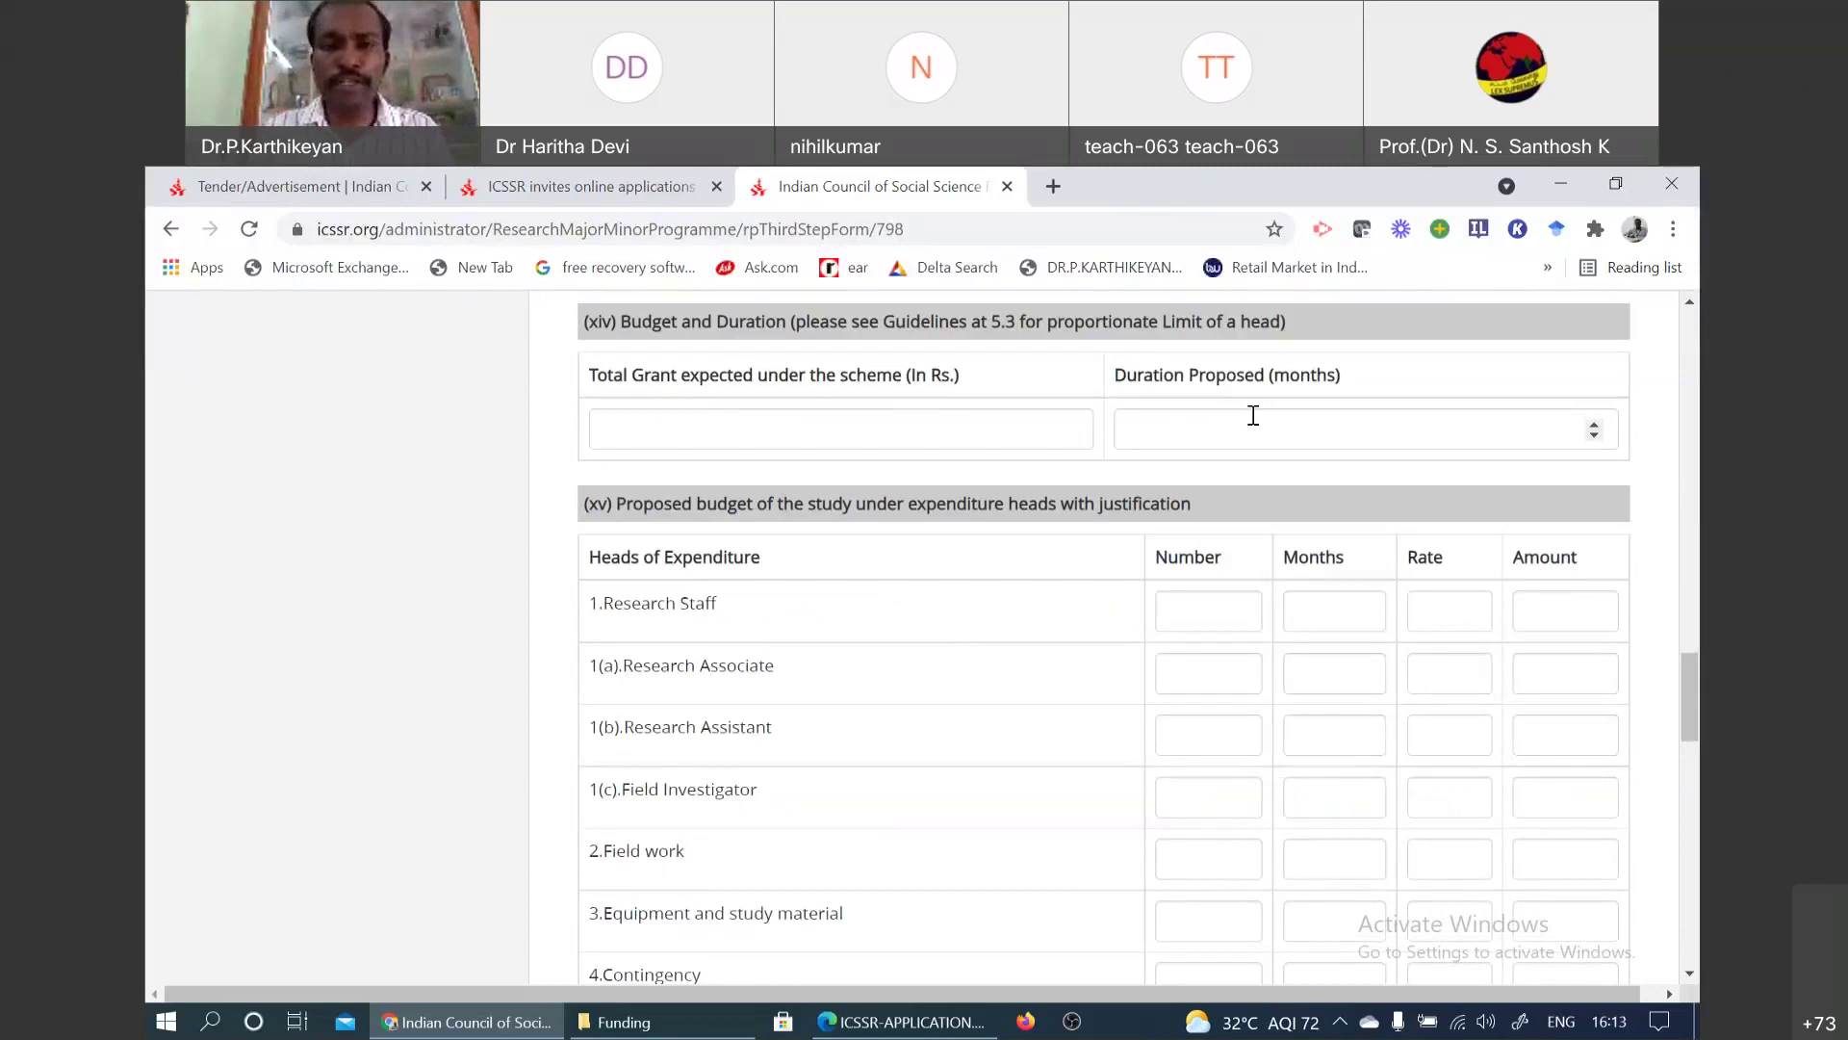
pyautogui.scroll(-1, 1253, 415)
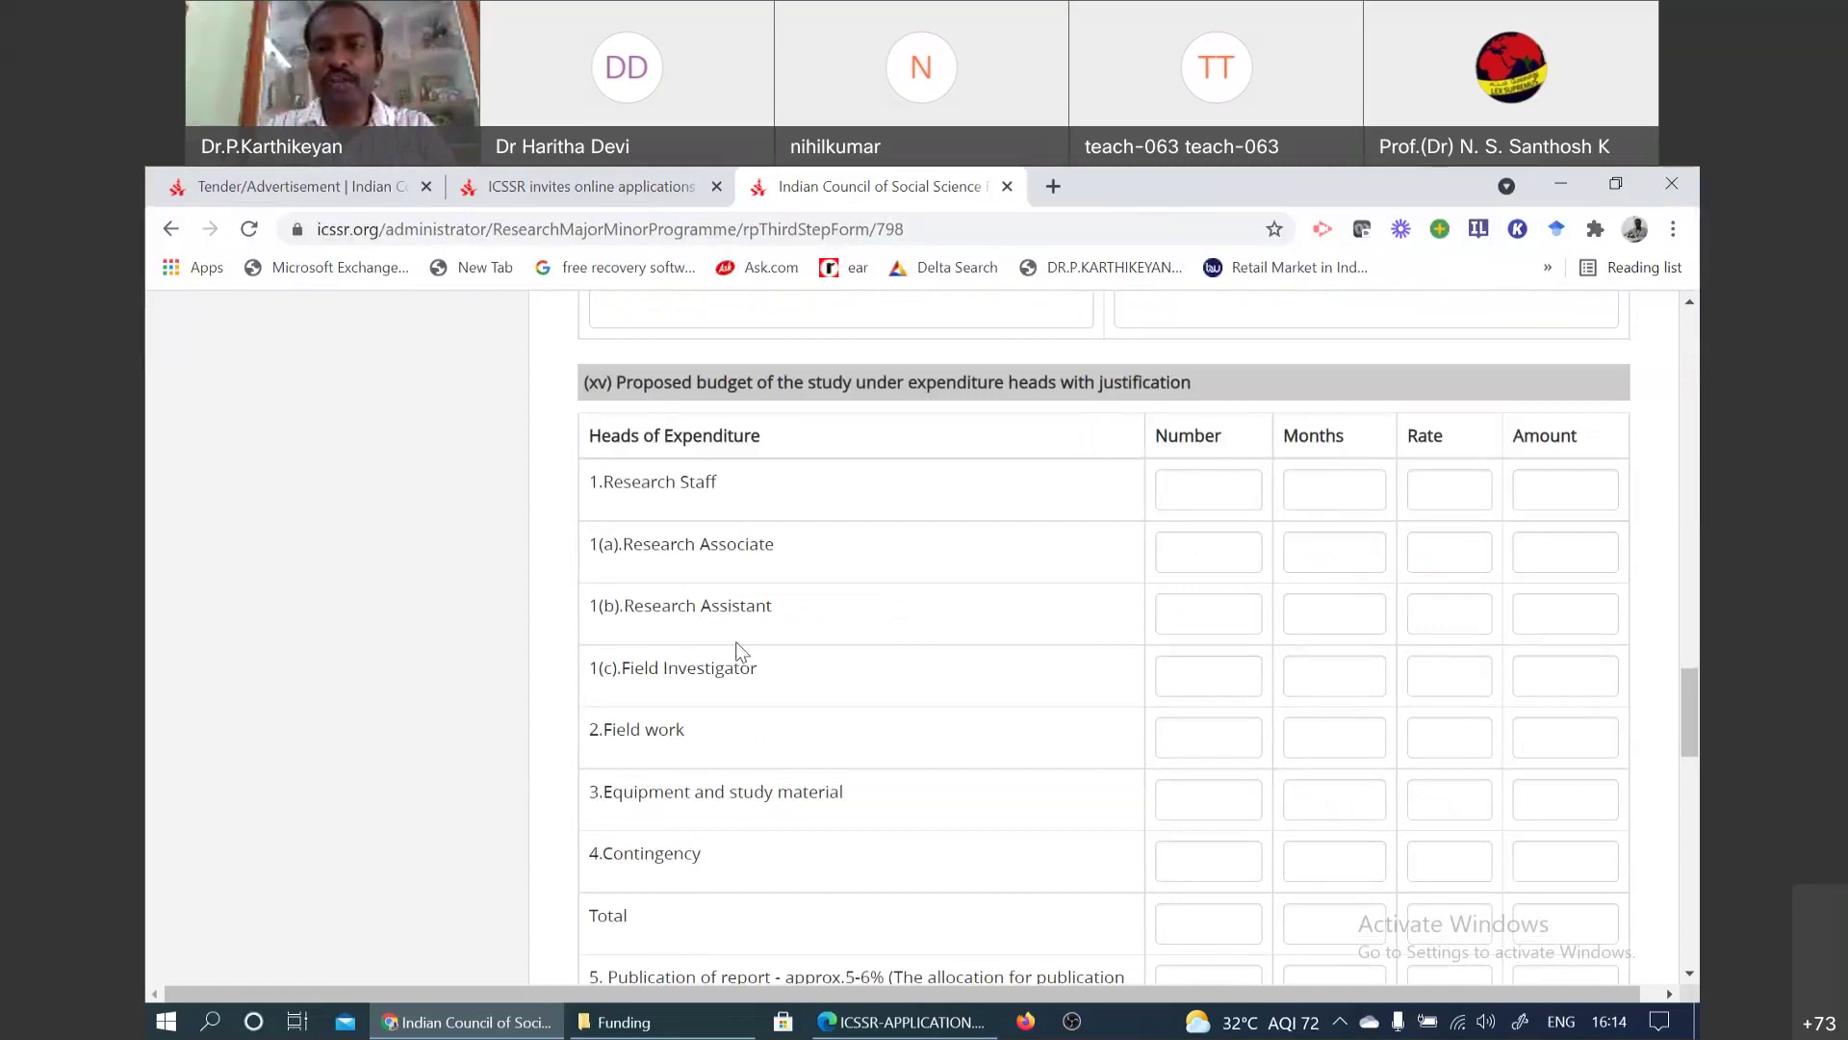
pyautogui.scroll(-2, 739, 653)
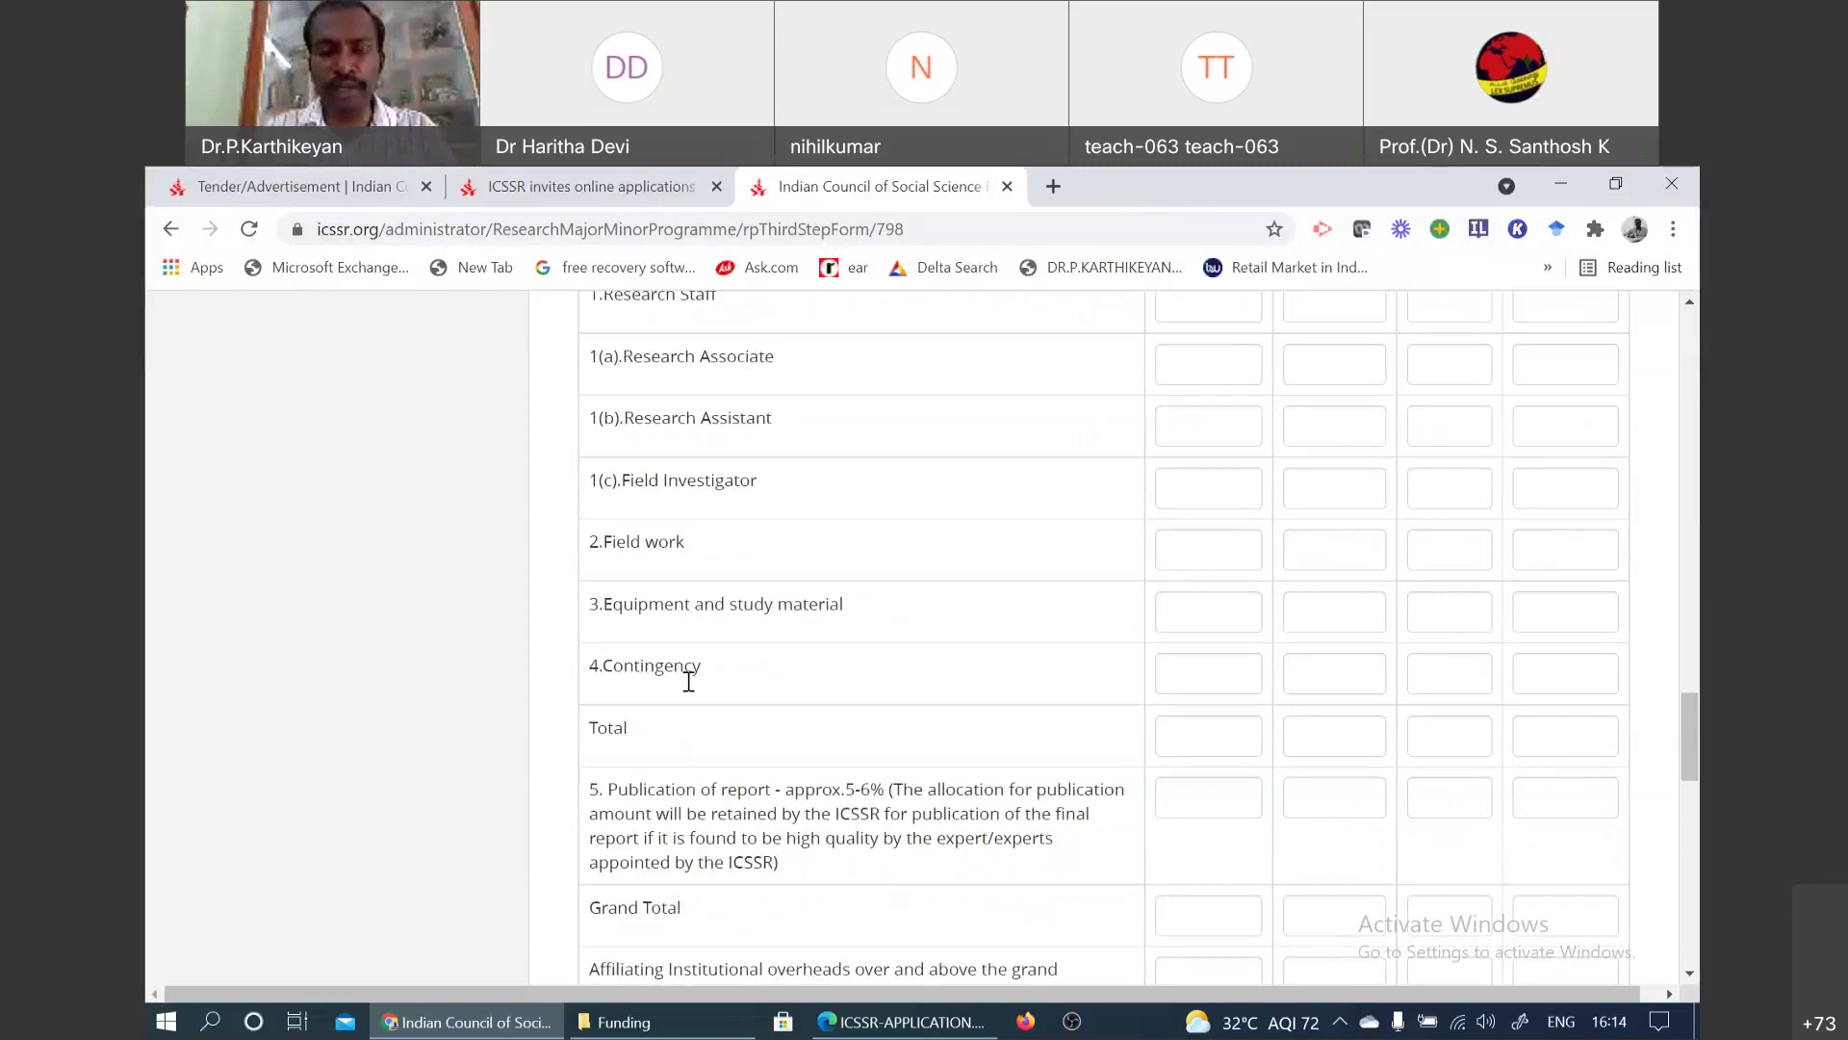
pyautogui.scroll(-1, 689, 681)
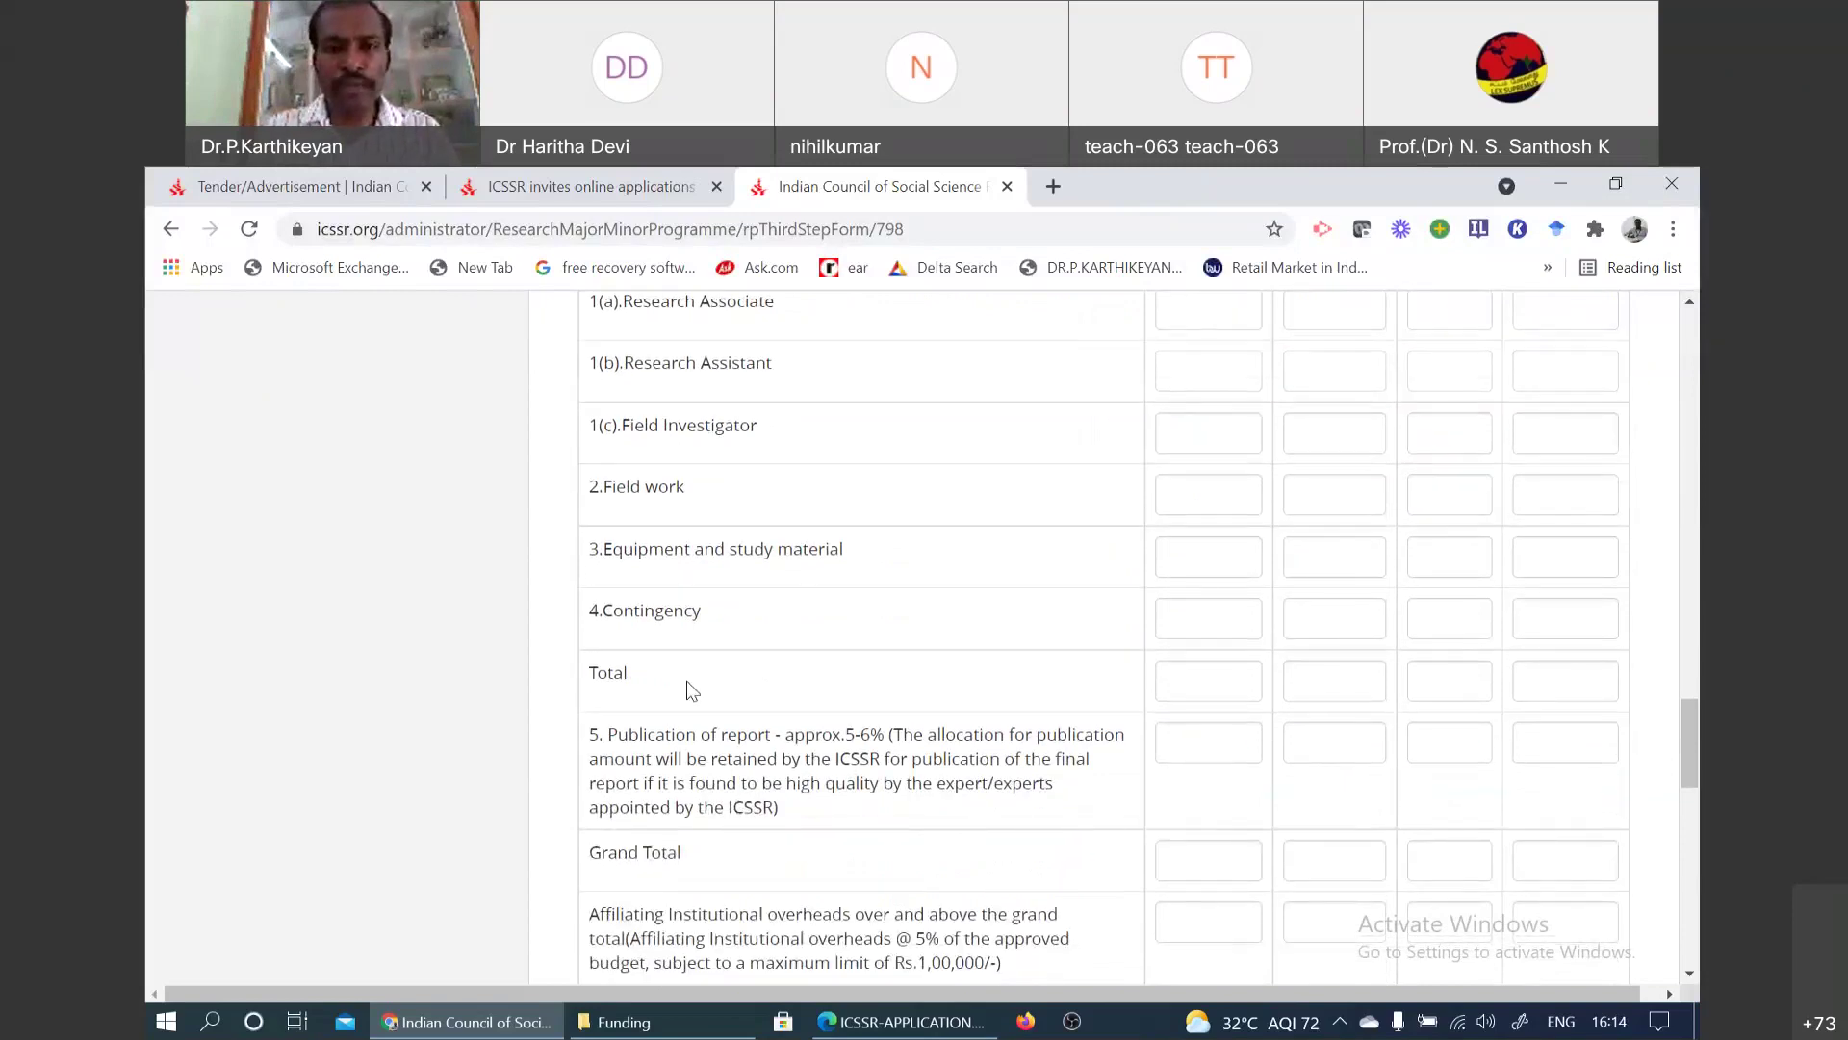
pyautogui.scroll(-6, 692, 690)
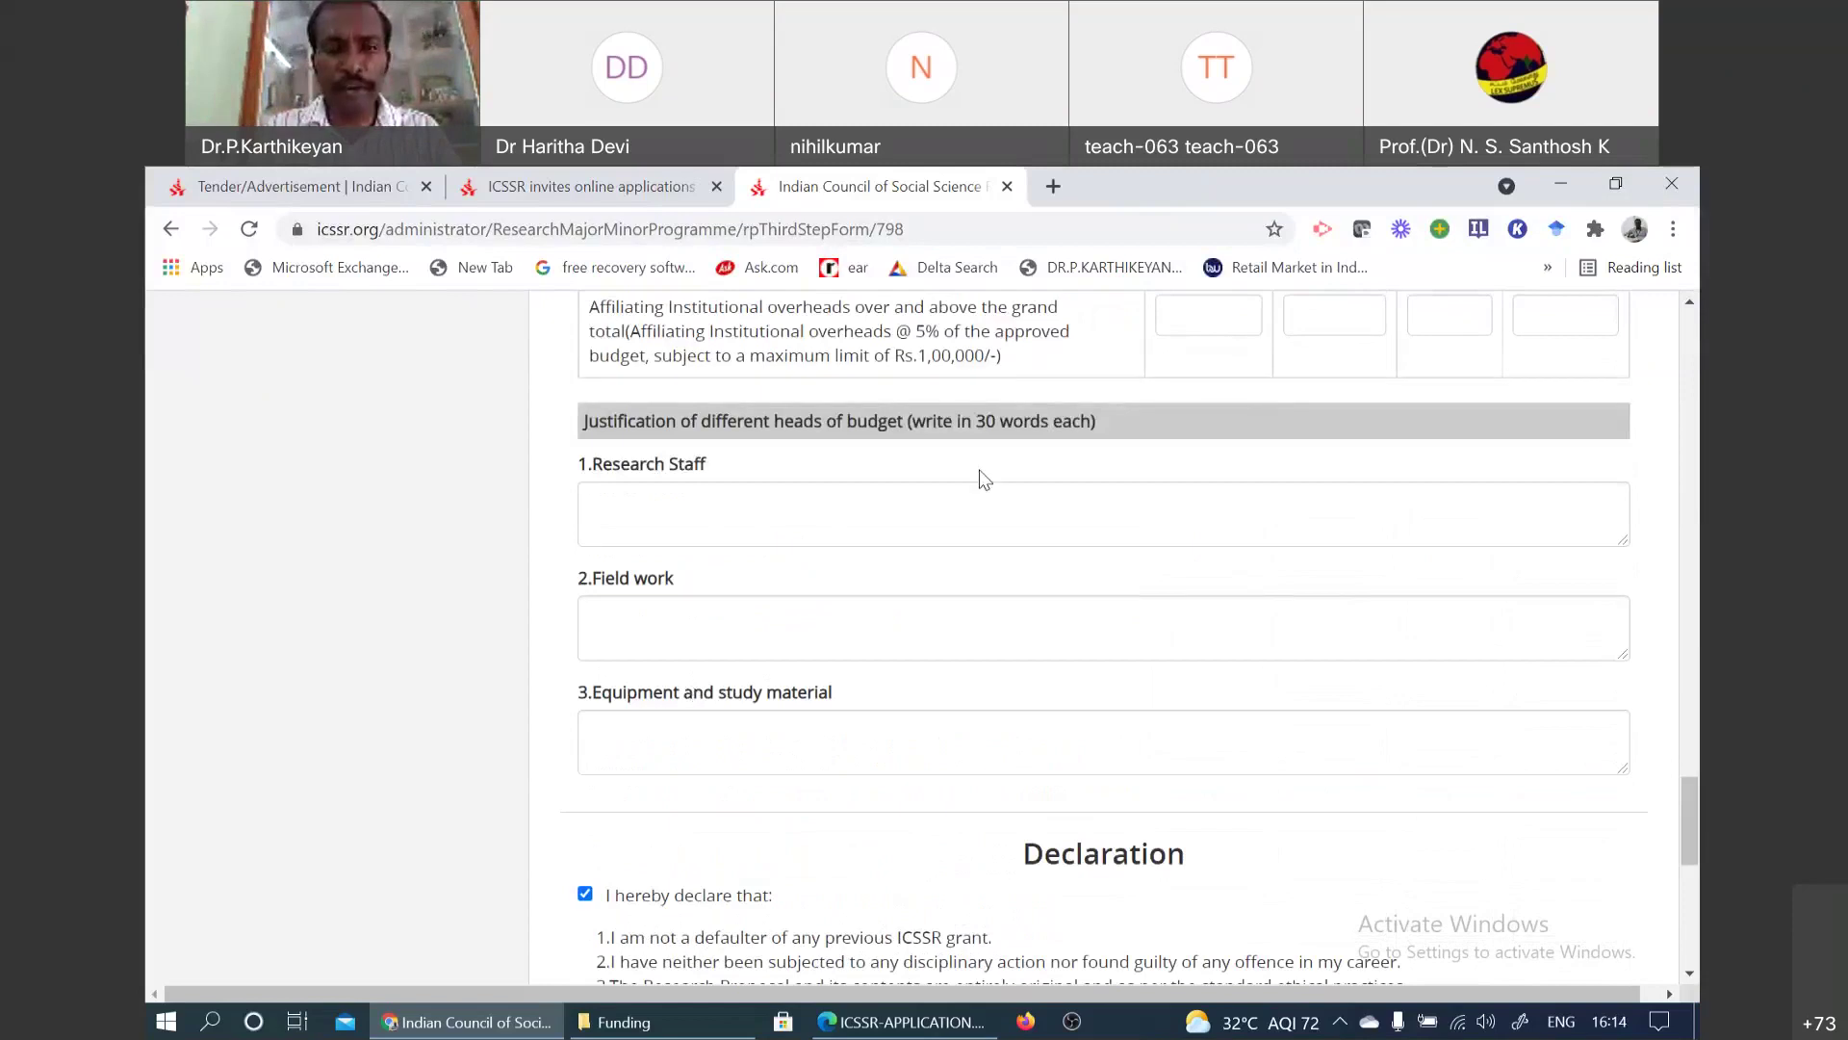
pyautogui.click(915, 515)
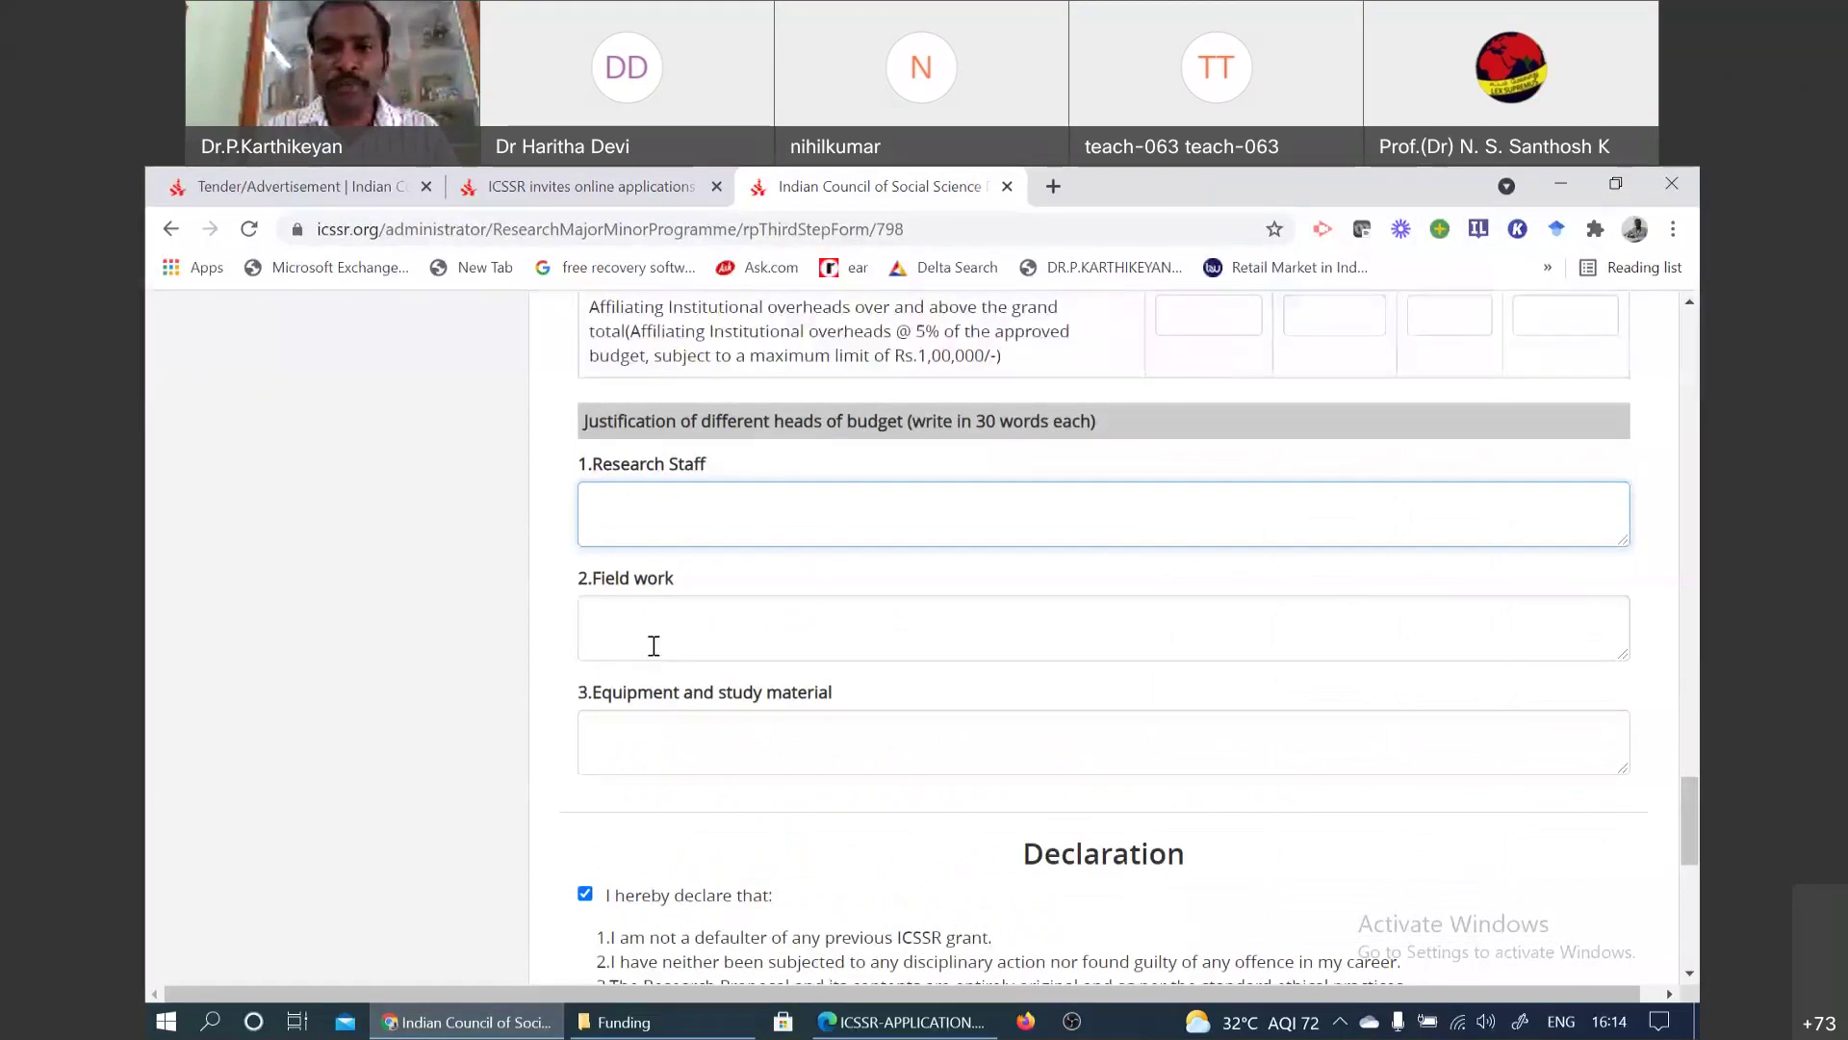
# Step: Review the Declaration with its place, date and signature fields, and the Annexure/Checklist uploads of the Major/Minor project form
pyautogui.scroll(-10, 655, 674)
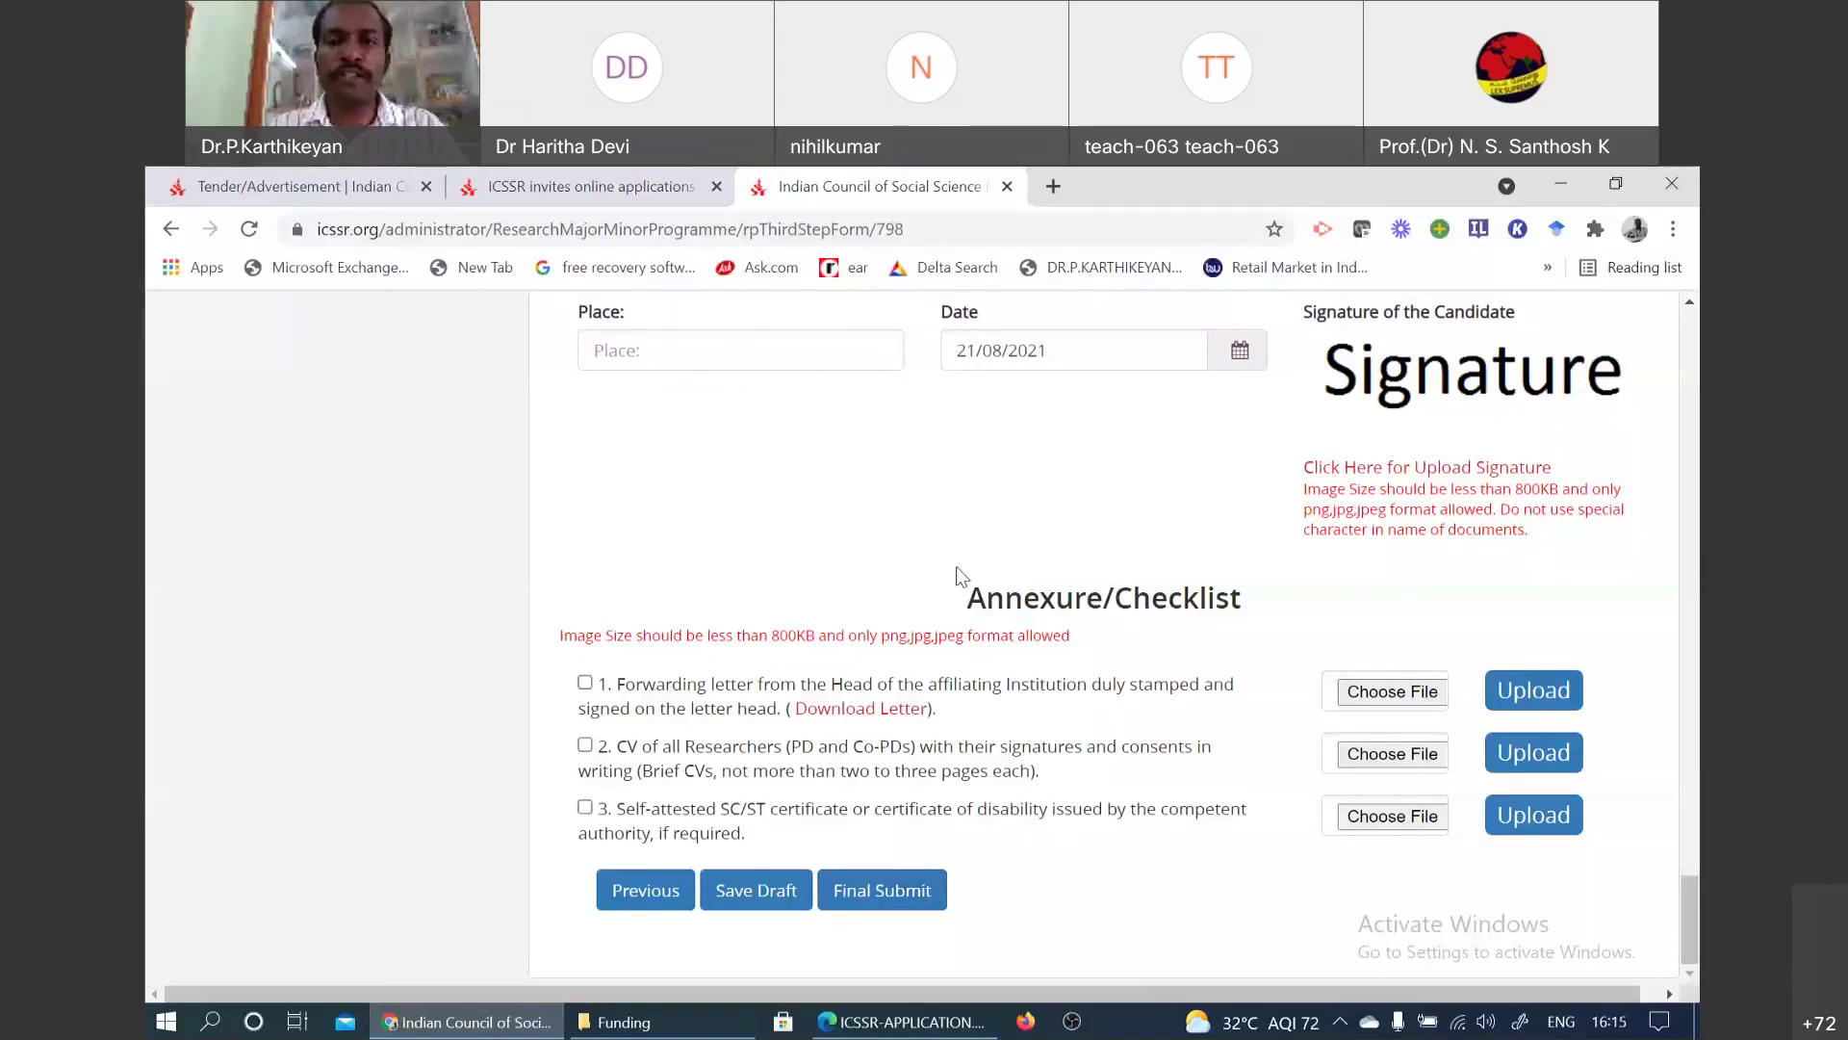
pyautogui.scroll(1, 959, 576)
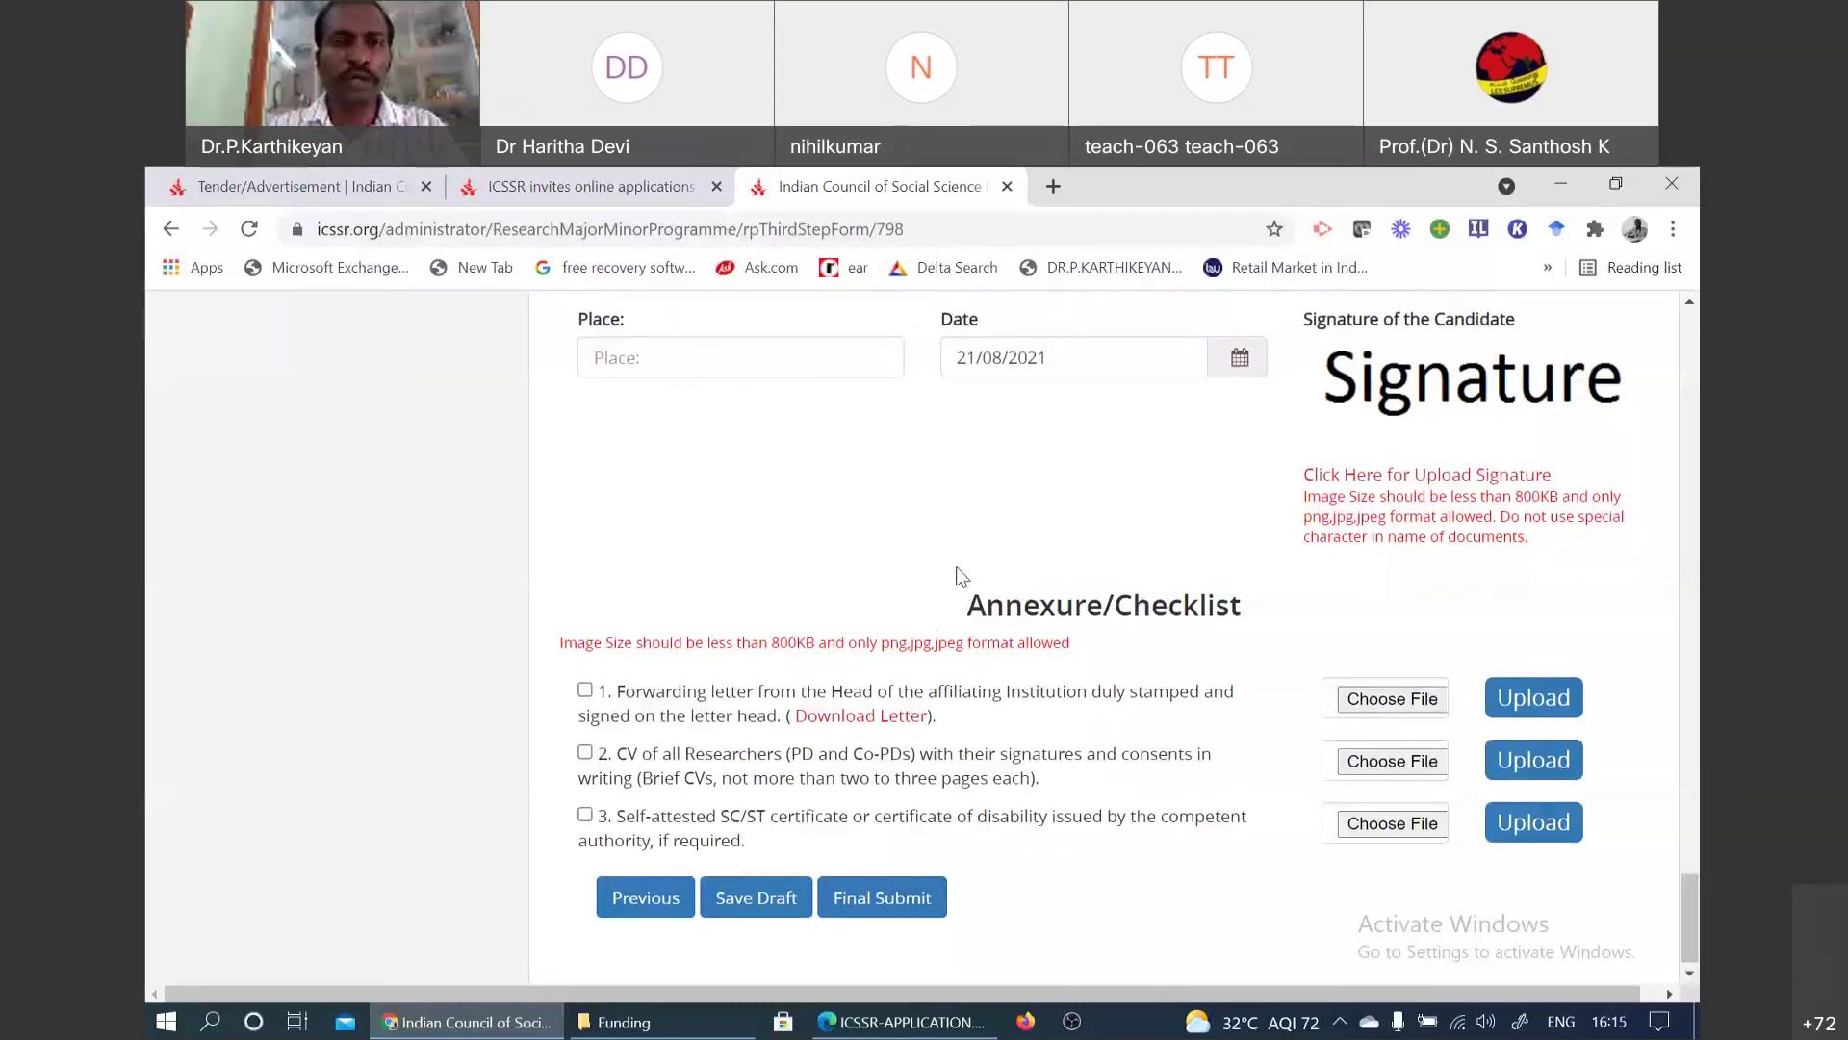
pyautogui.scroll(3, 959, 576)
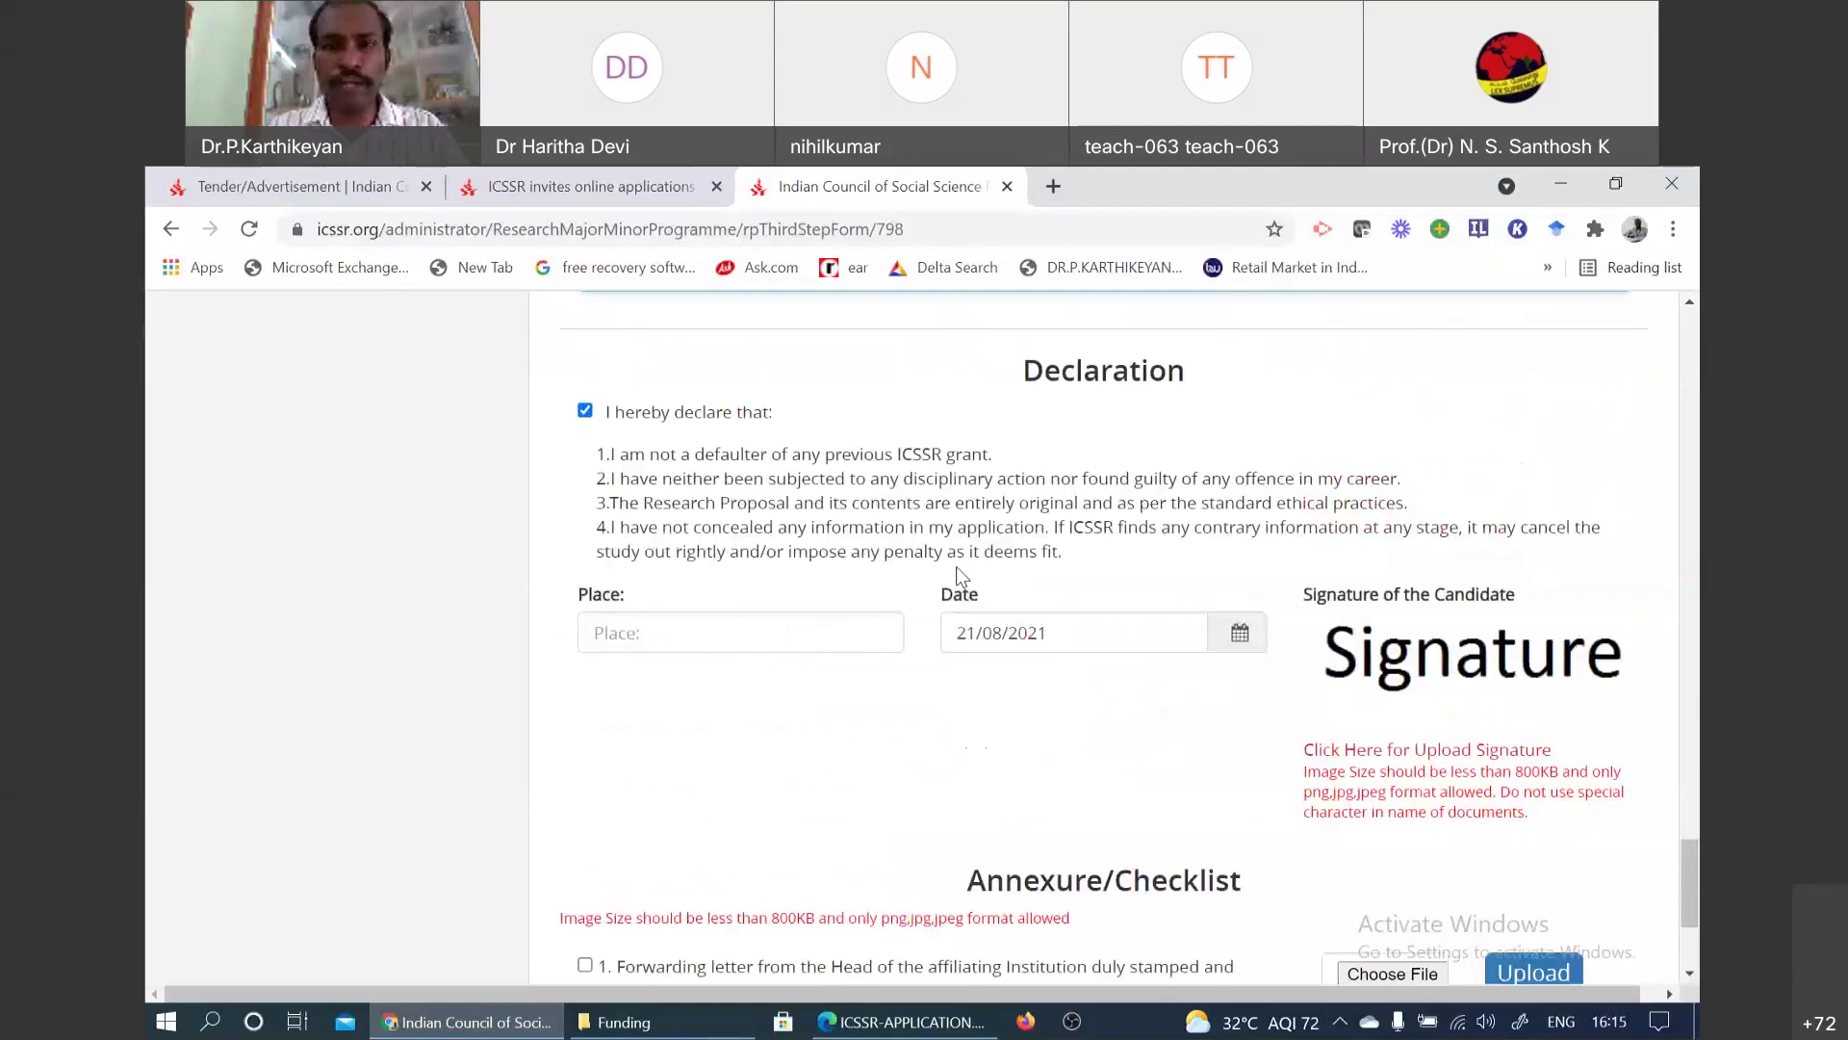
pyautogui.scroll(10, 956, 566)
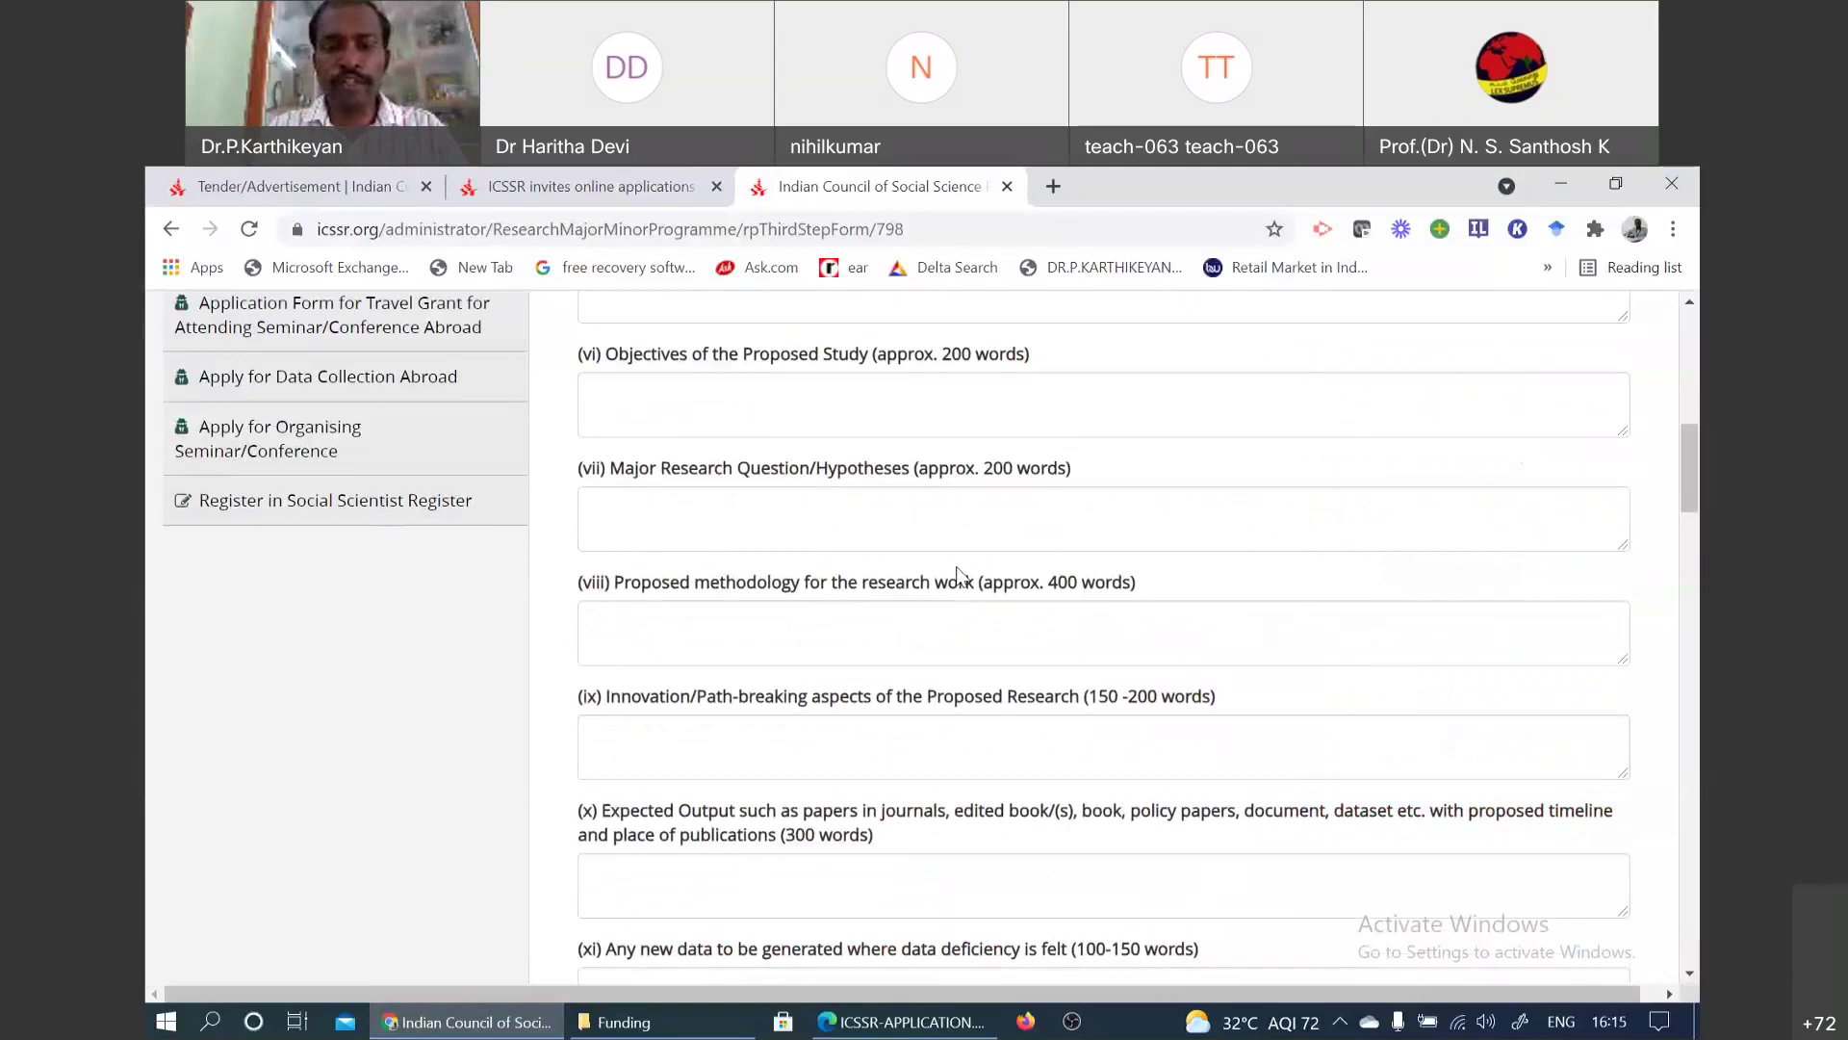
# Step: Return to the applicant dashboard and open the draft Research Programme application for editing
pyautogui.hotkey('alt', 'Left')
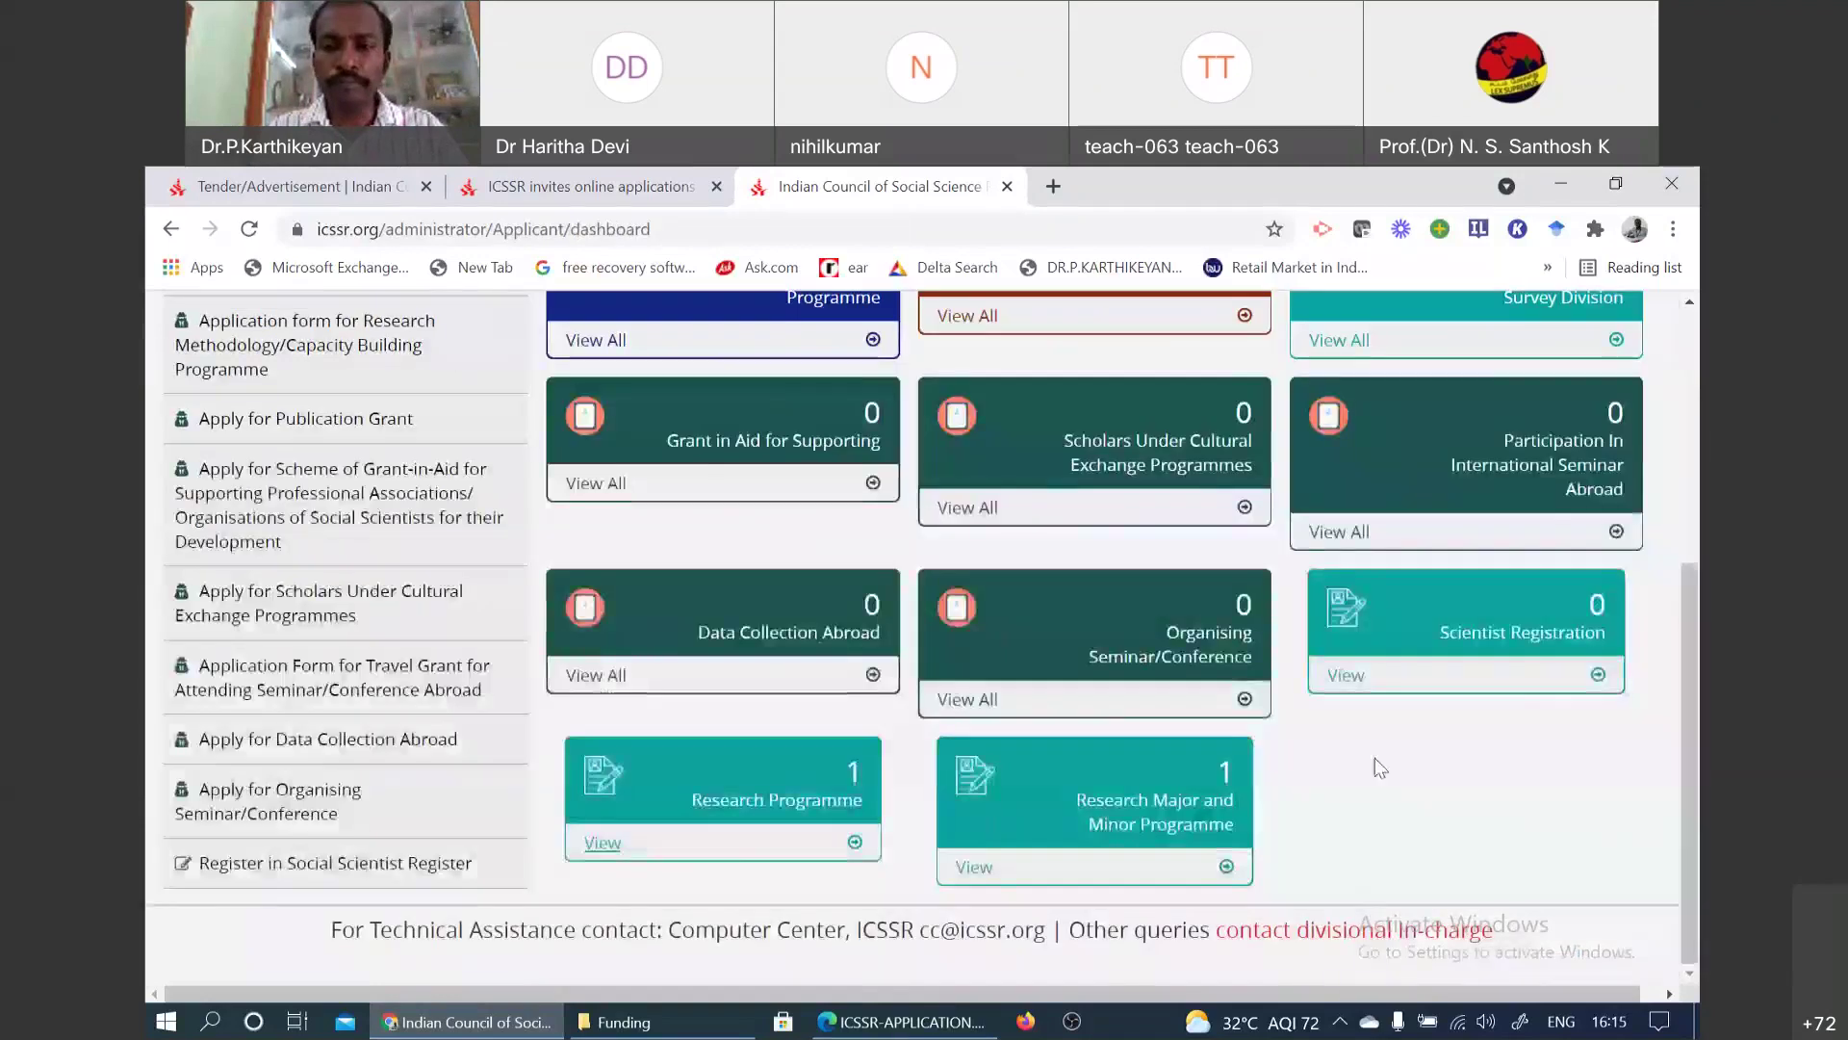
pyautogui.click(603, 843)
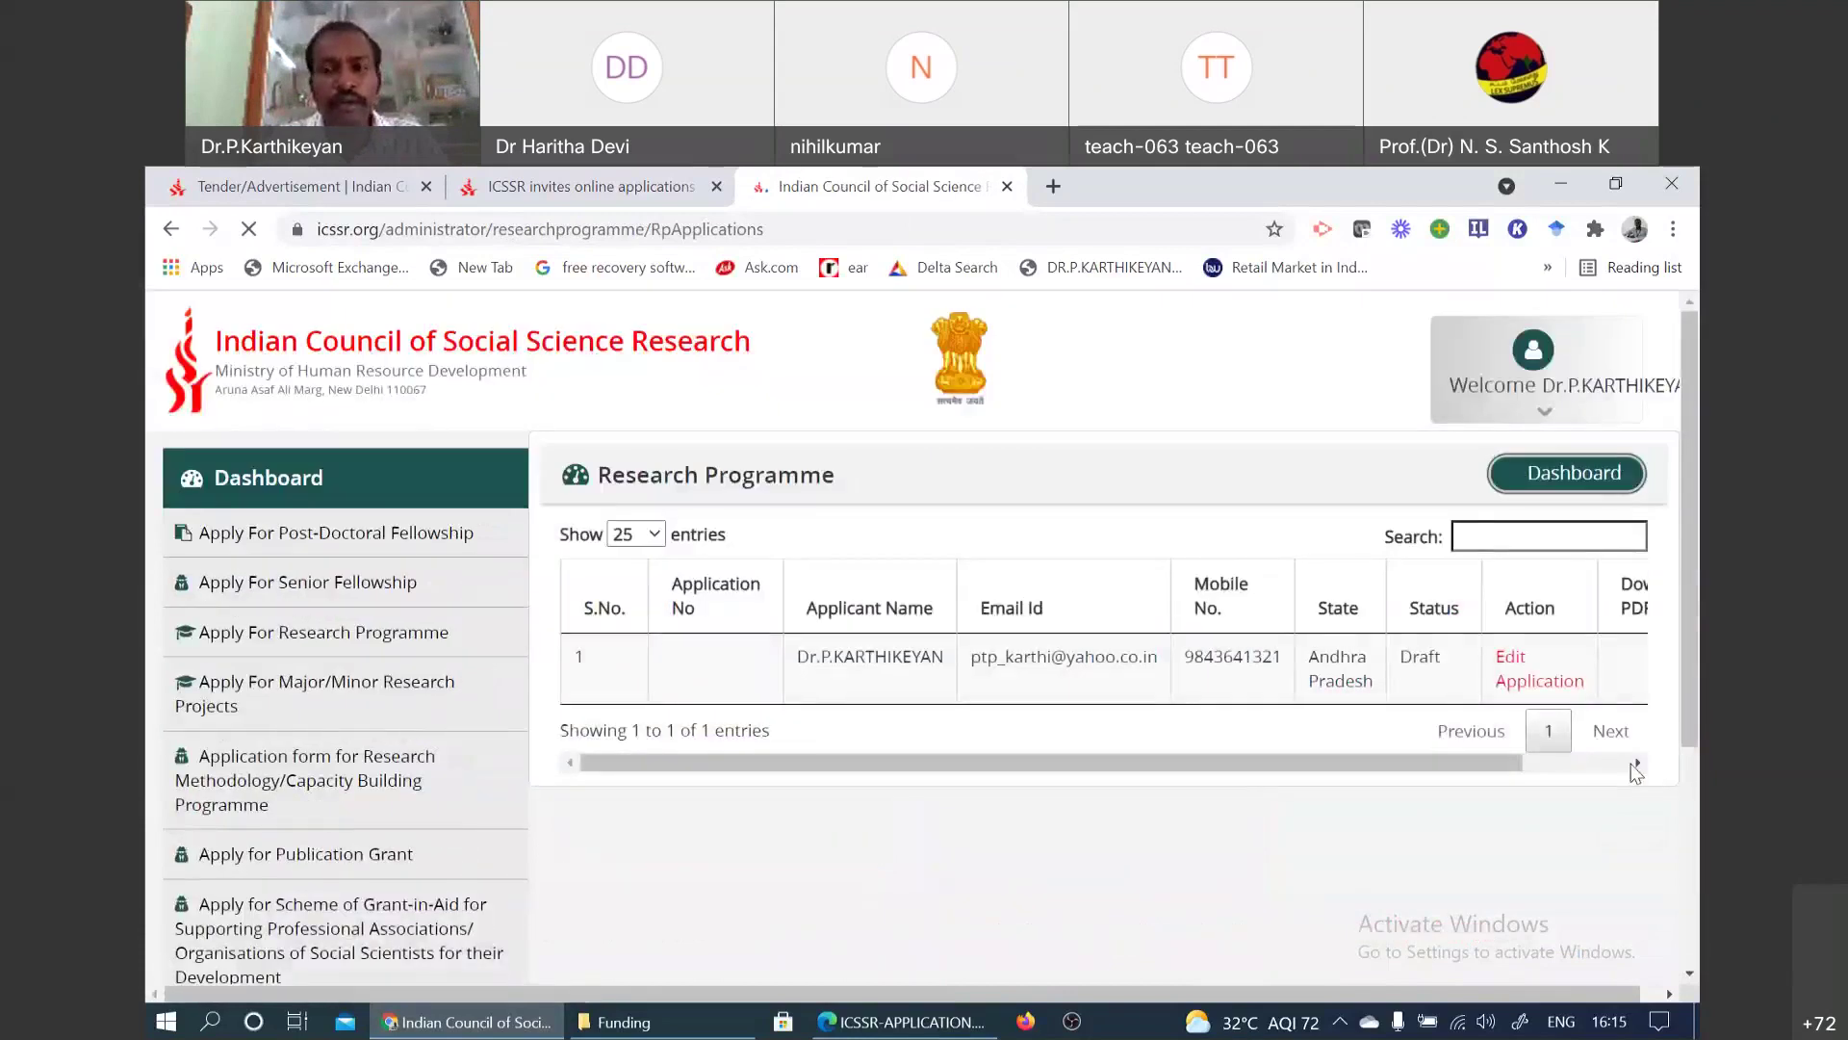
pyautogui.click(1535, 682)
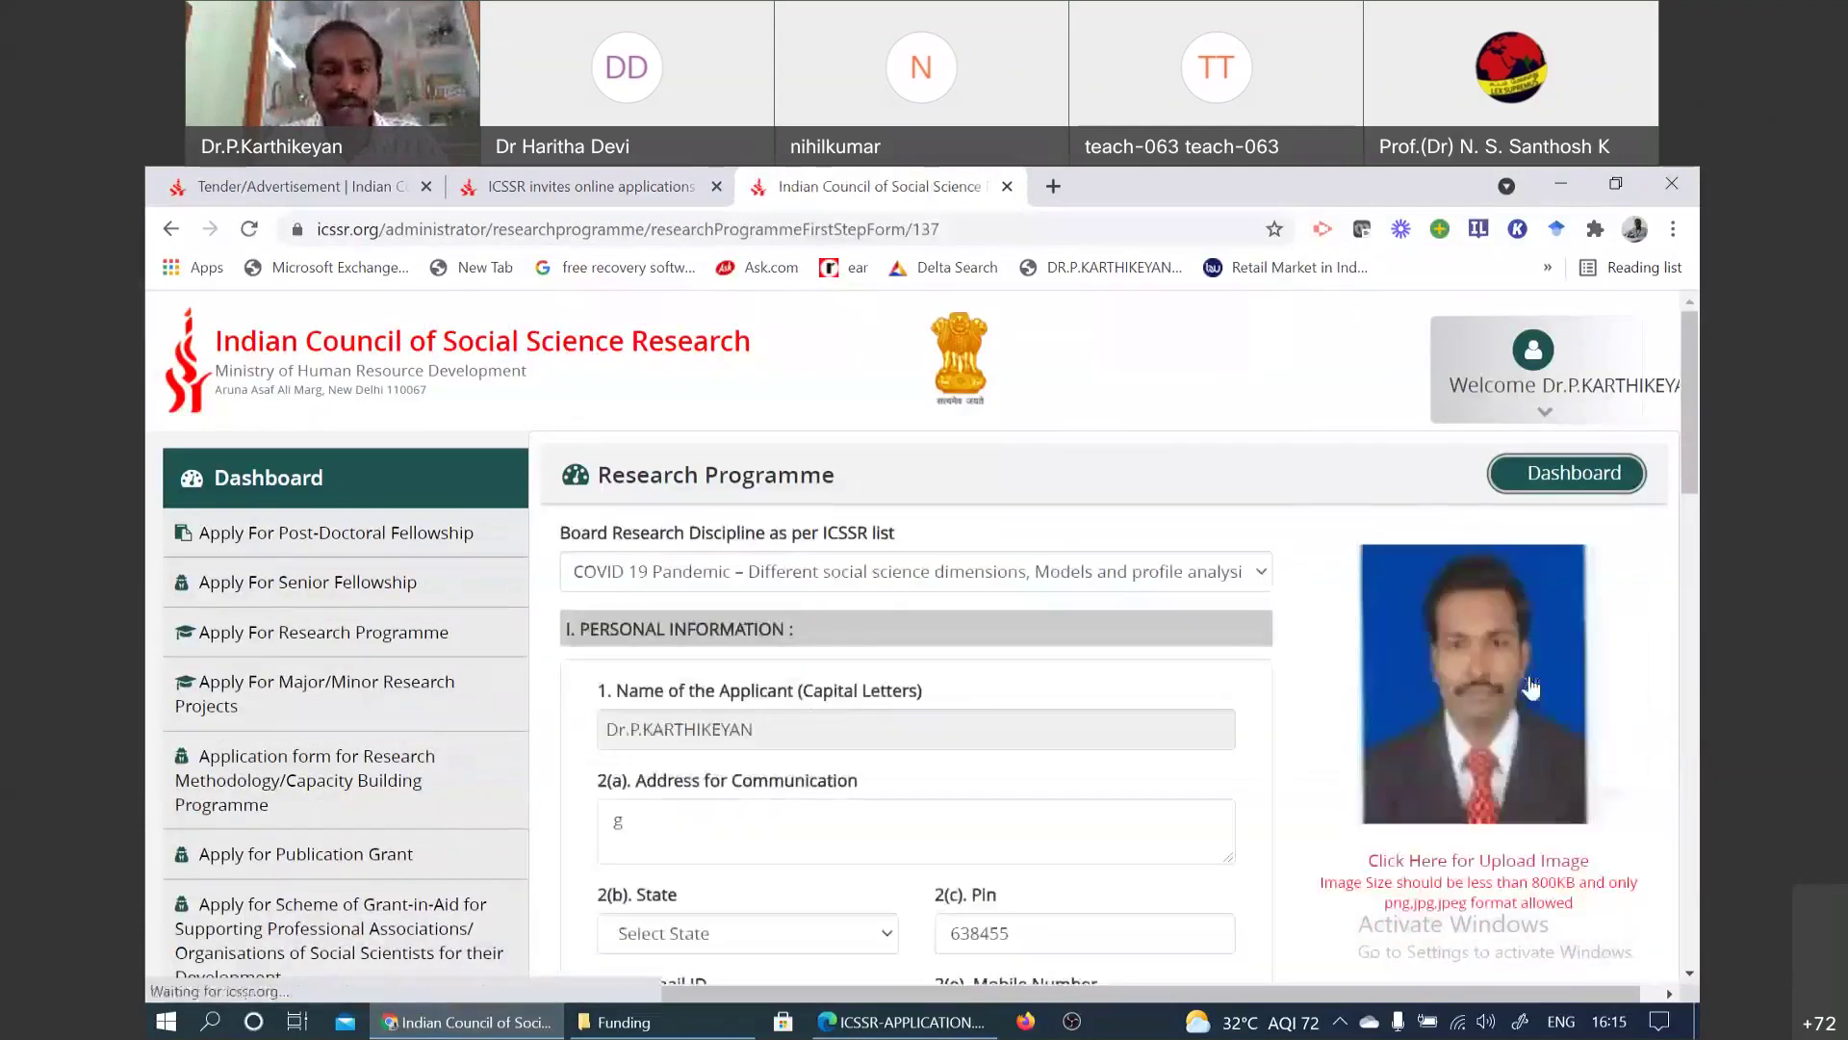
# Step: Look through the research themes offered for Board Research Discipline, keeping the COVID 19 Pandemic theme selected
pyautogui.click(1260, 578)
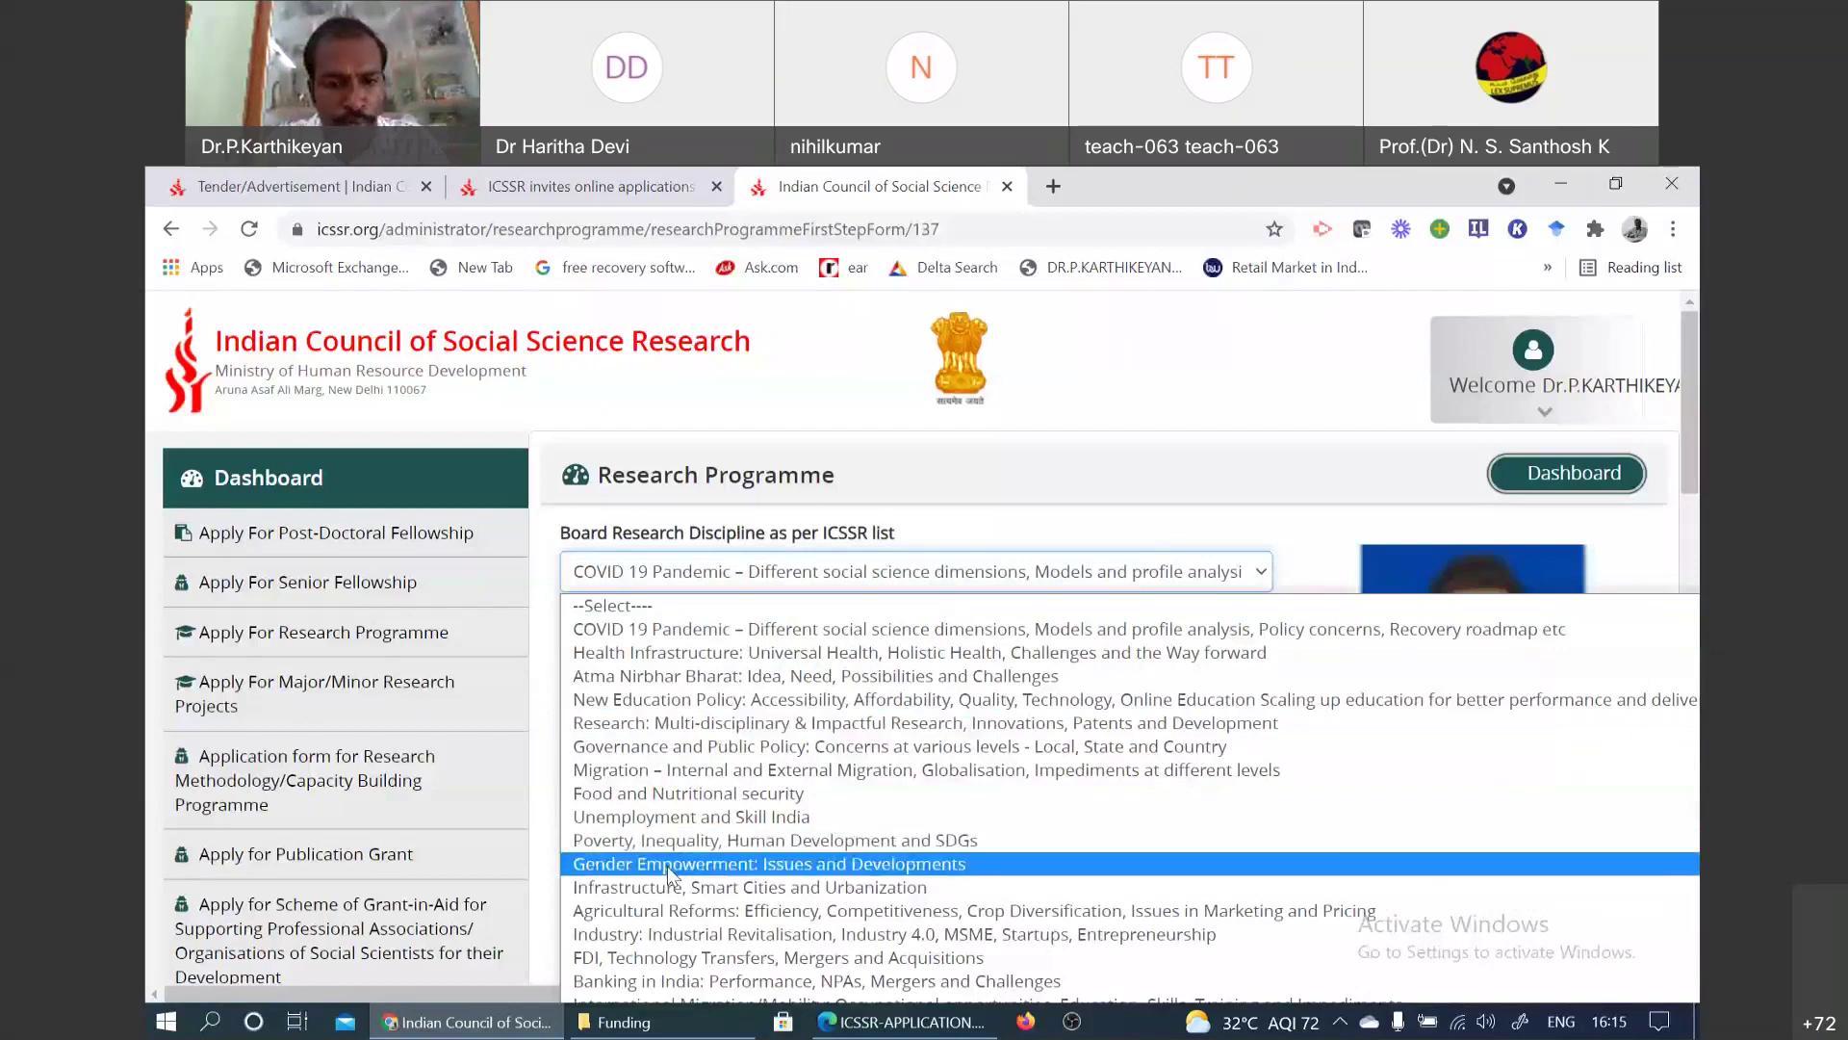
pyautogui.scroll(-3, 667, 865)
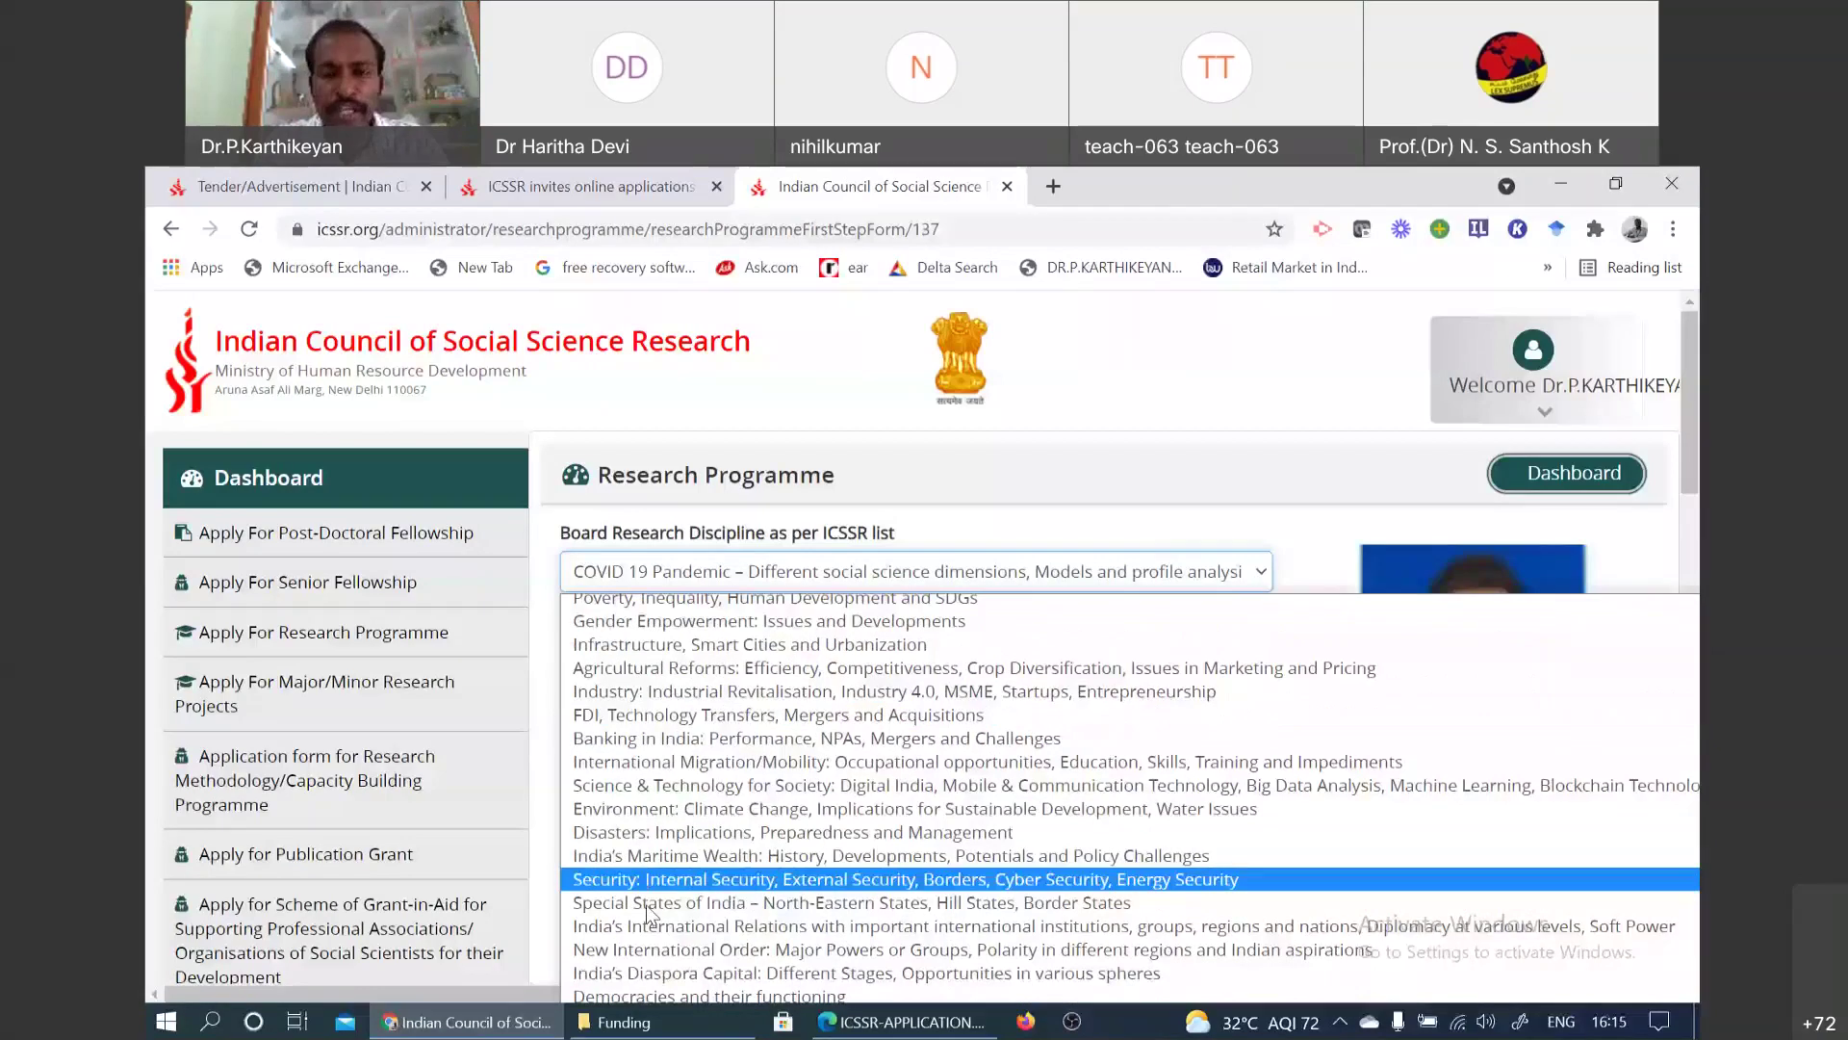
pyautogui.scroll(-1, 708, 767)
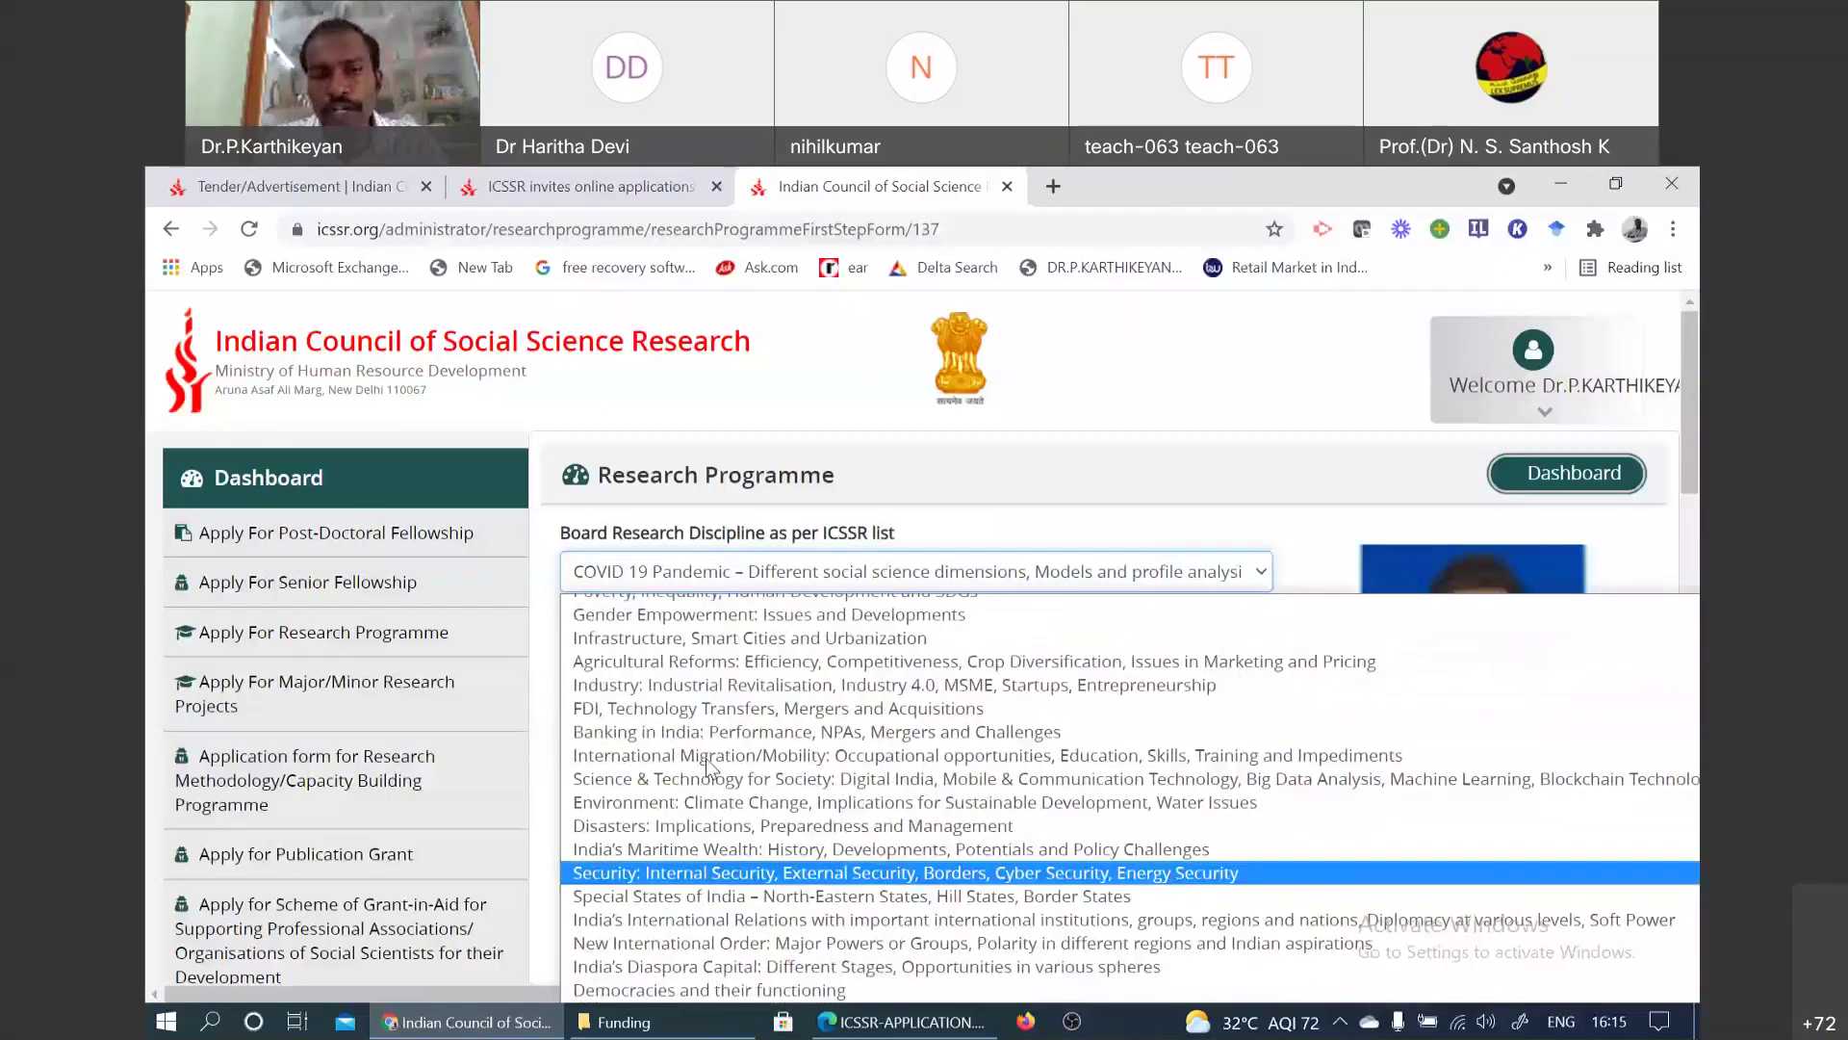
pyautogui.click(1058, 593)
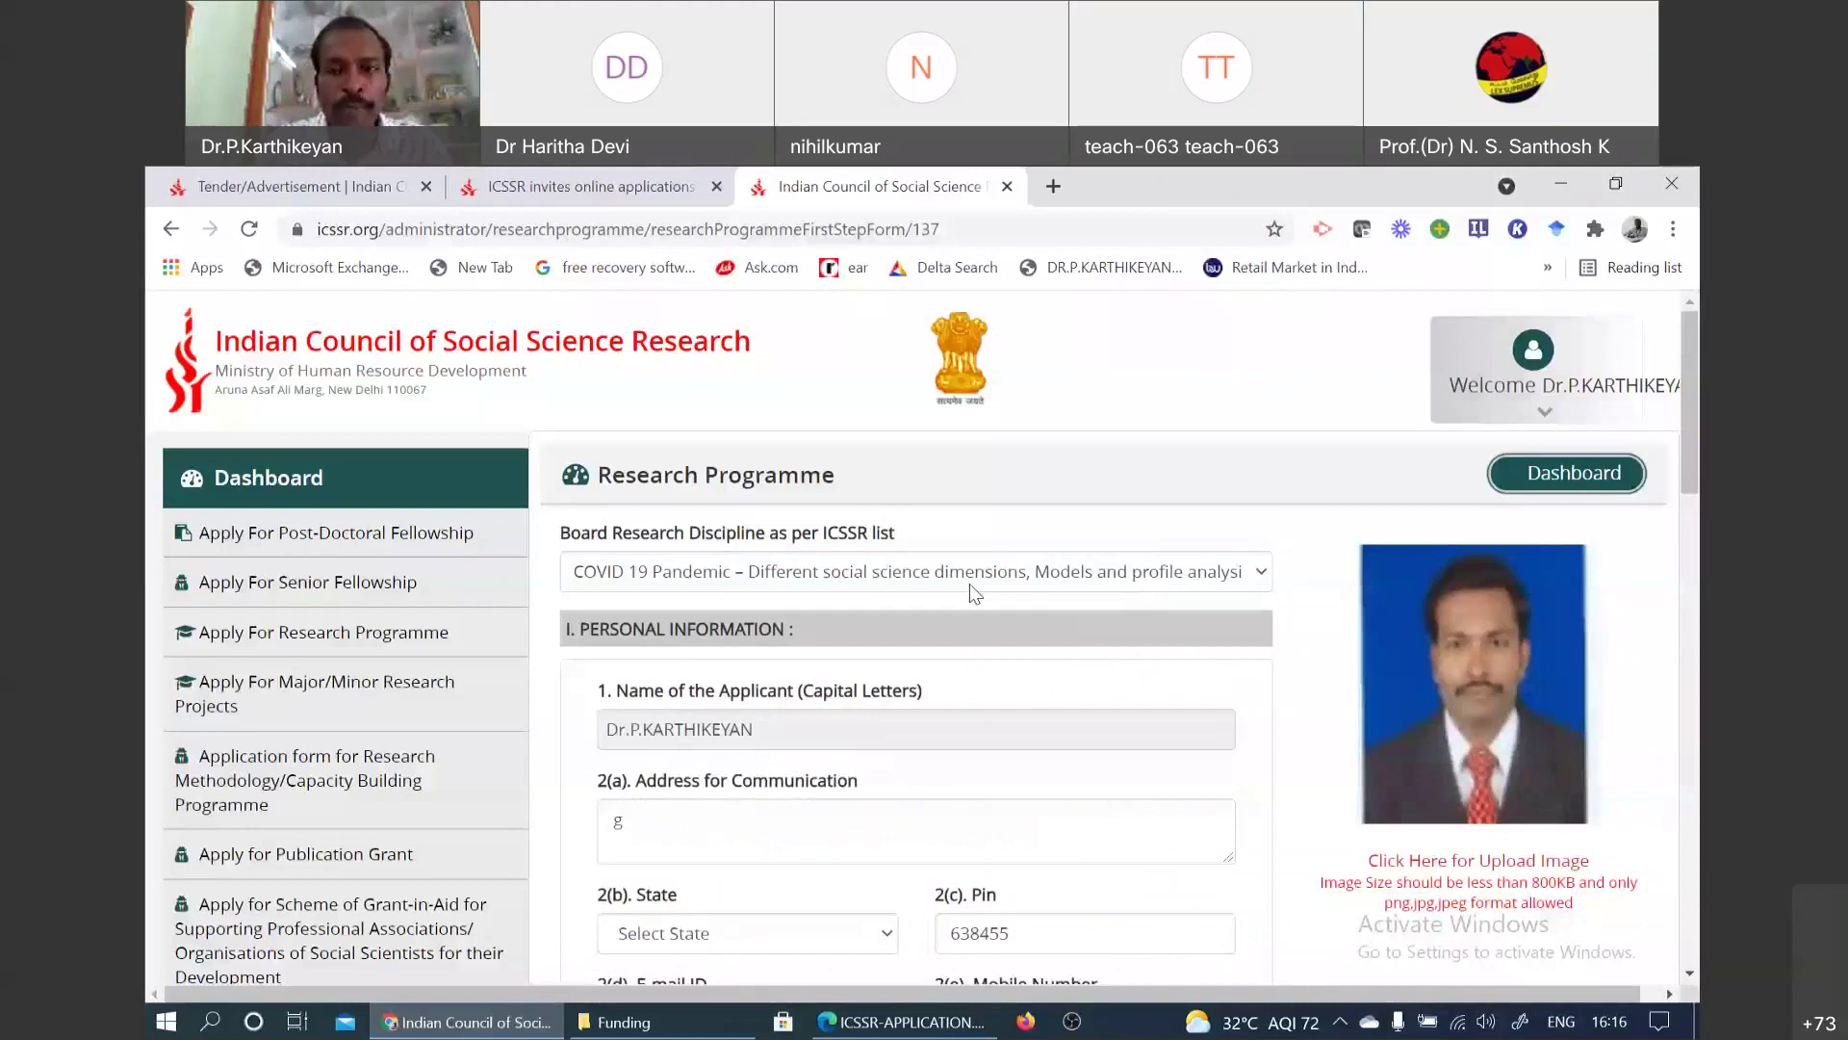
# Step: Examine the Research Programme form's personal information page, from communication and permanent address through parents' information, service status and employer's details
pyautogui.scroll(-1, 967, 591)
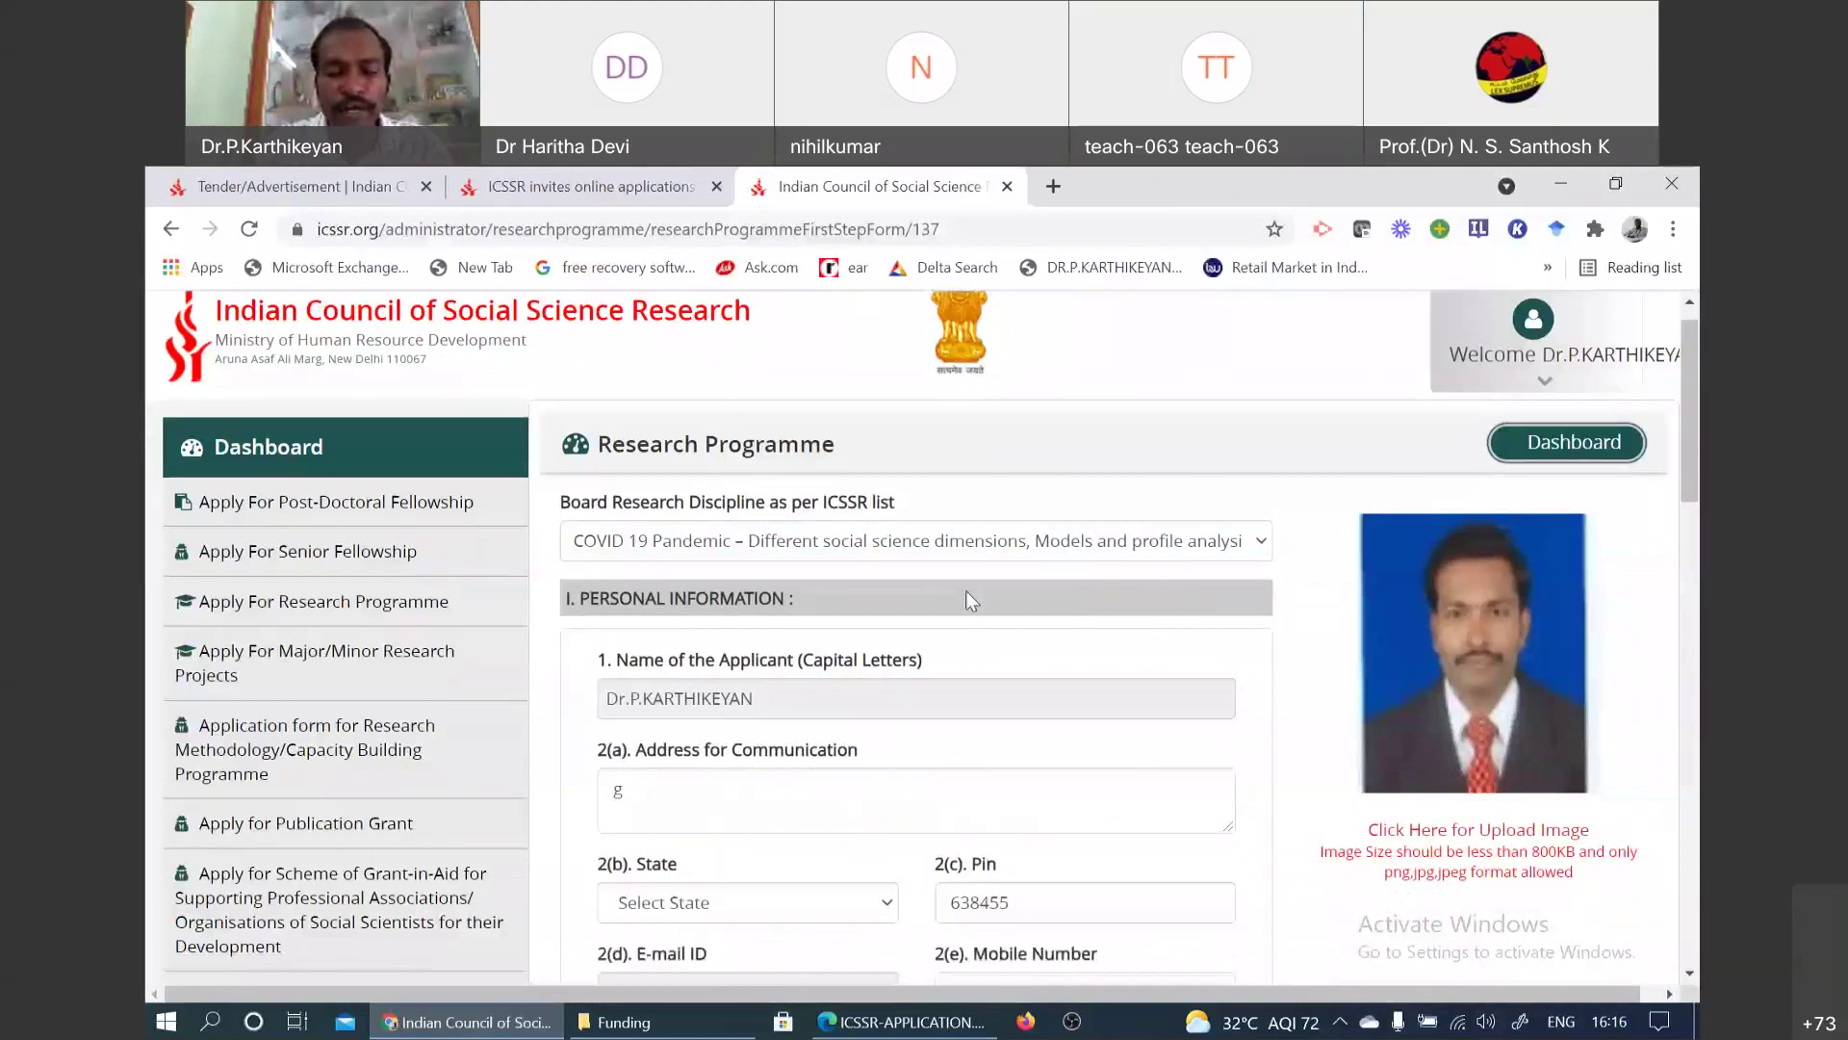
pyautogui.scroll(-2, 966, 591)
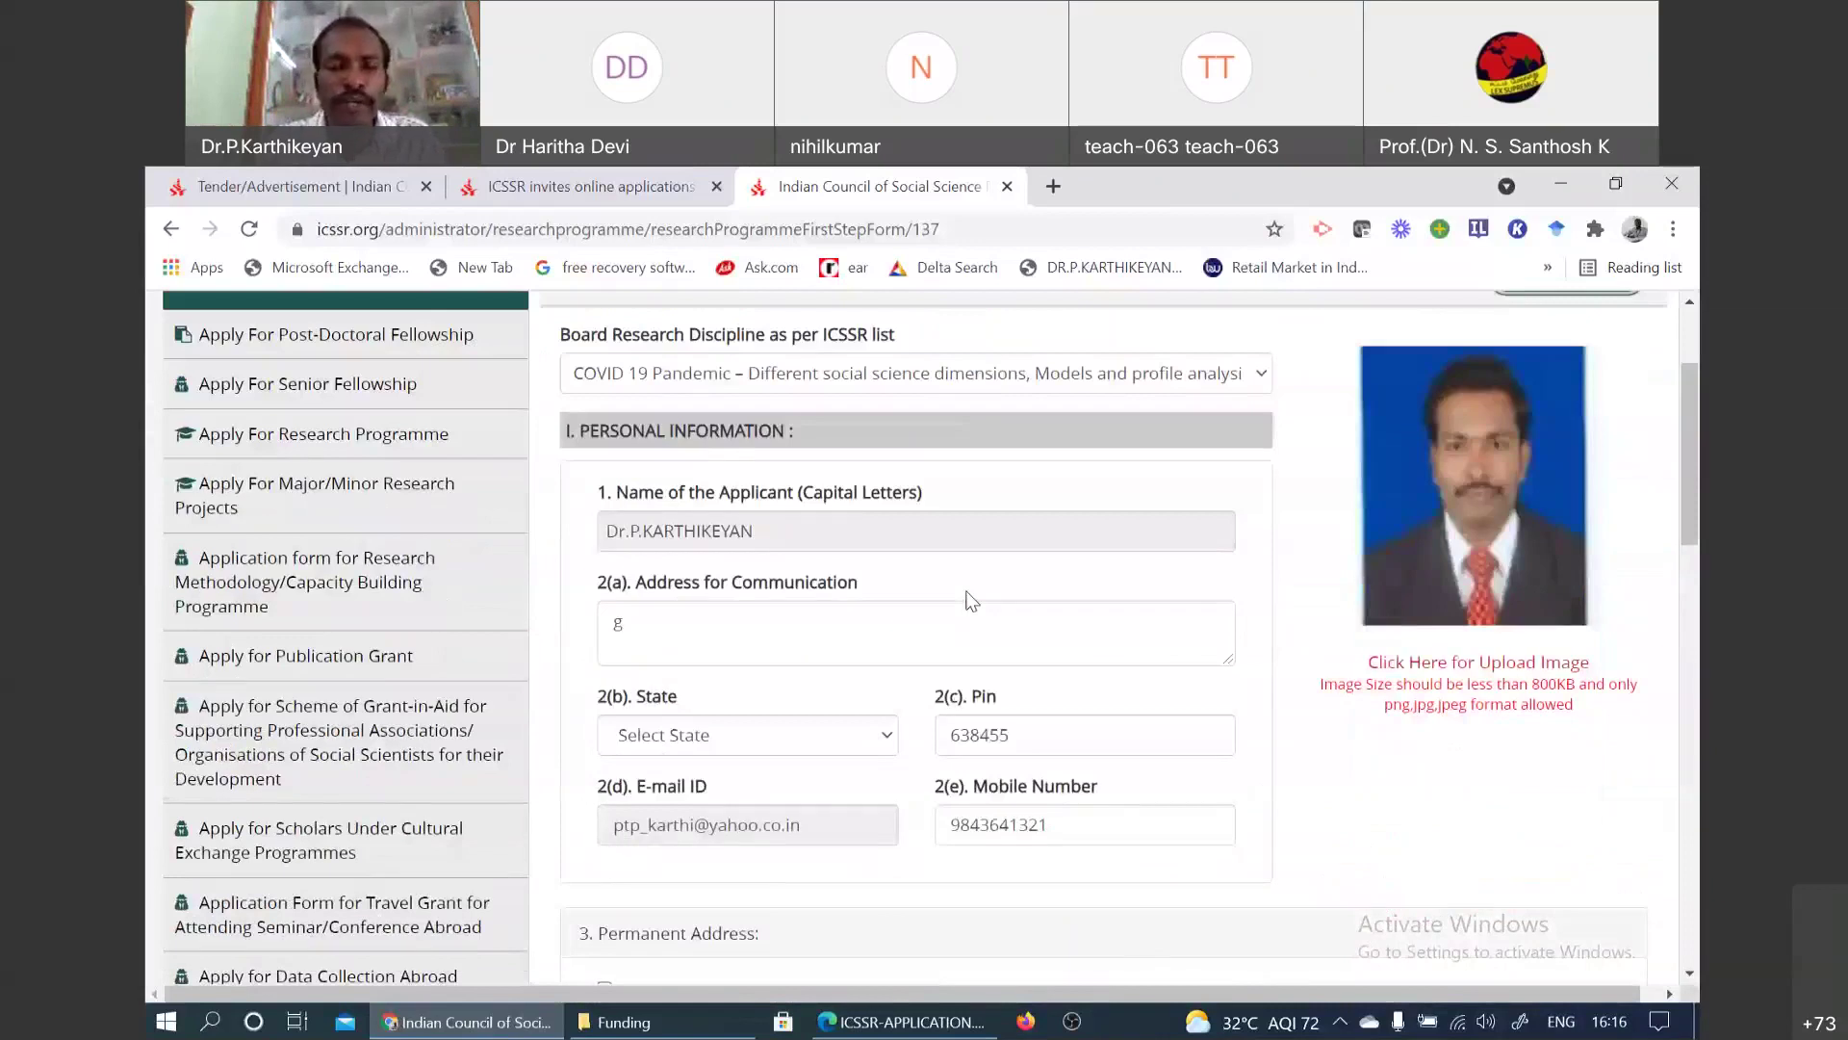
pyautogui.scroll(-2, 971, 599)
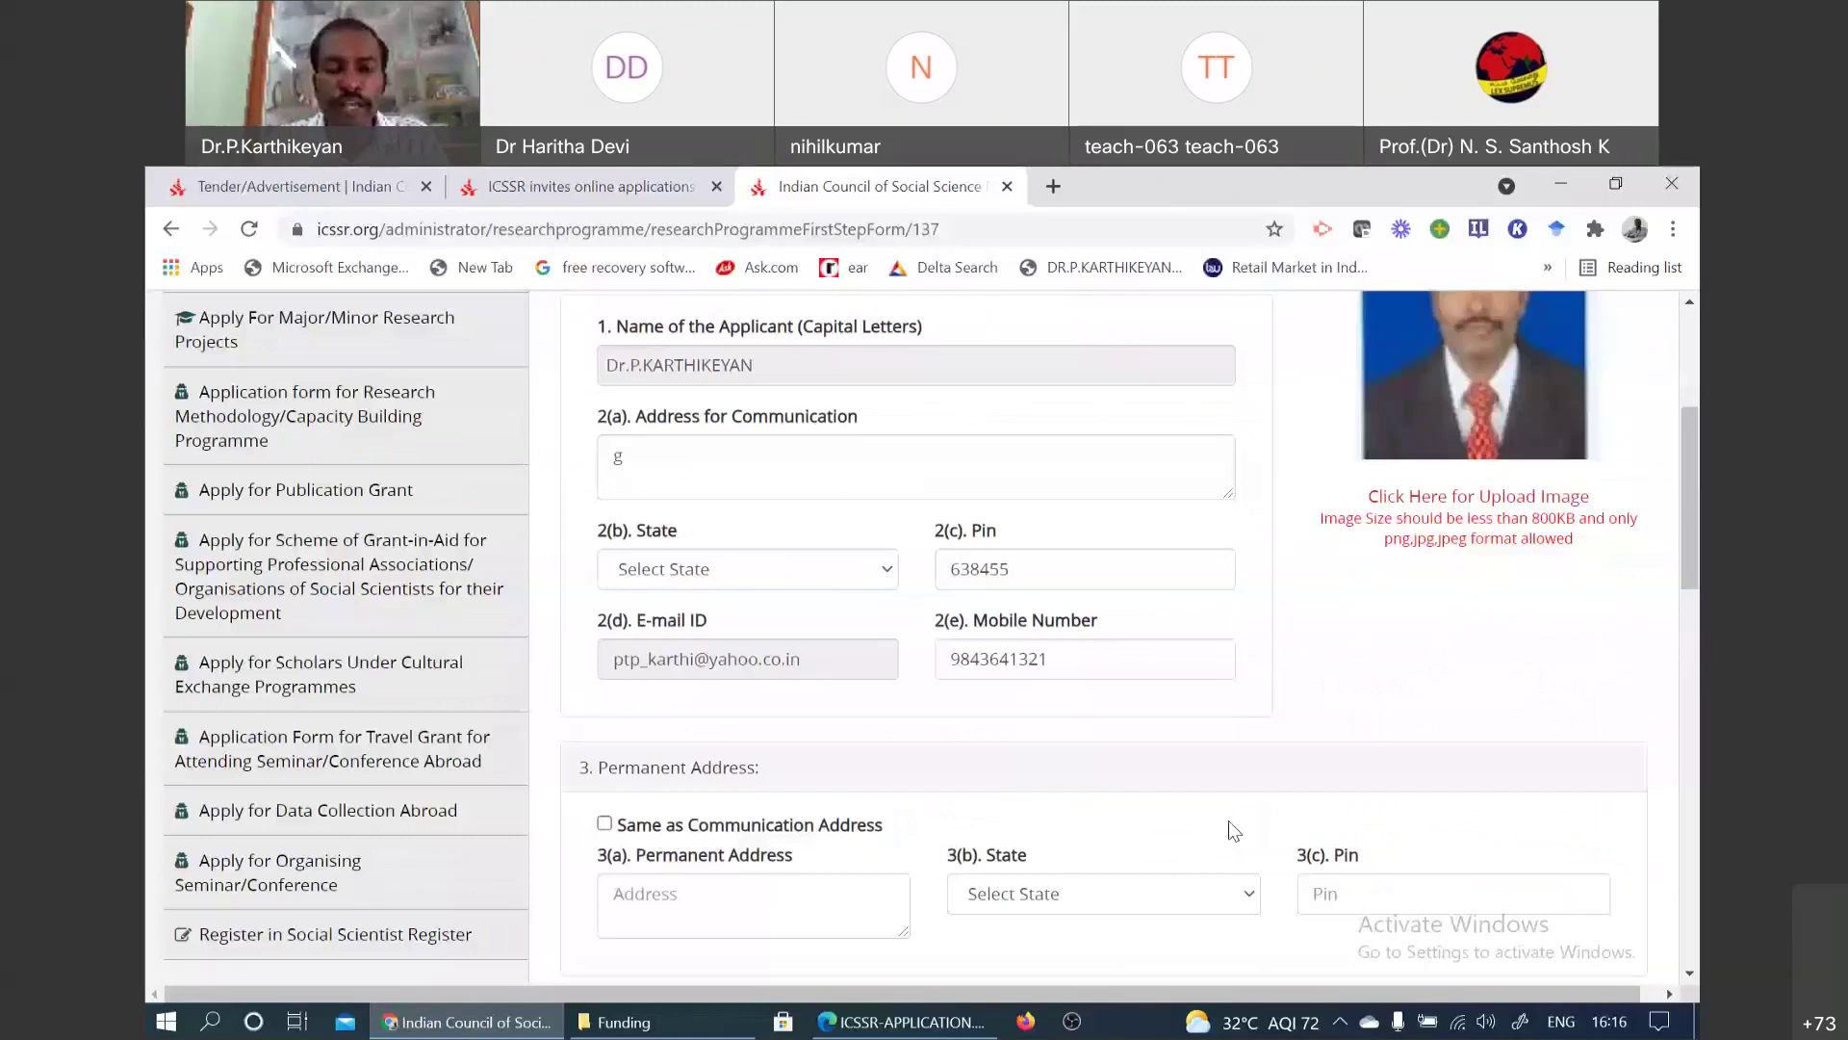
pyautogui.scroll(-2, 1022, 652)
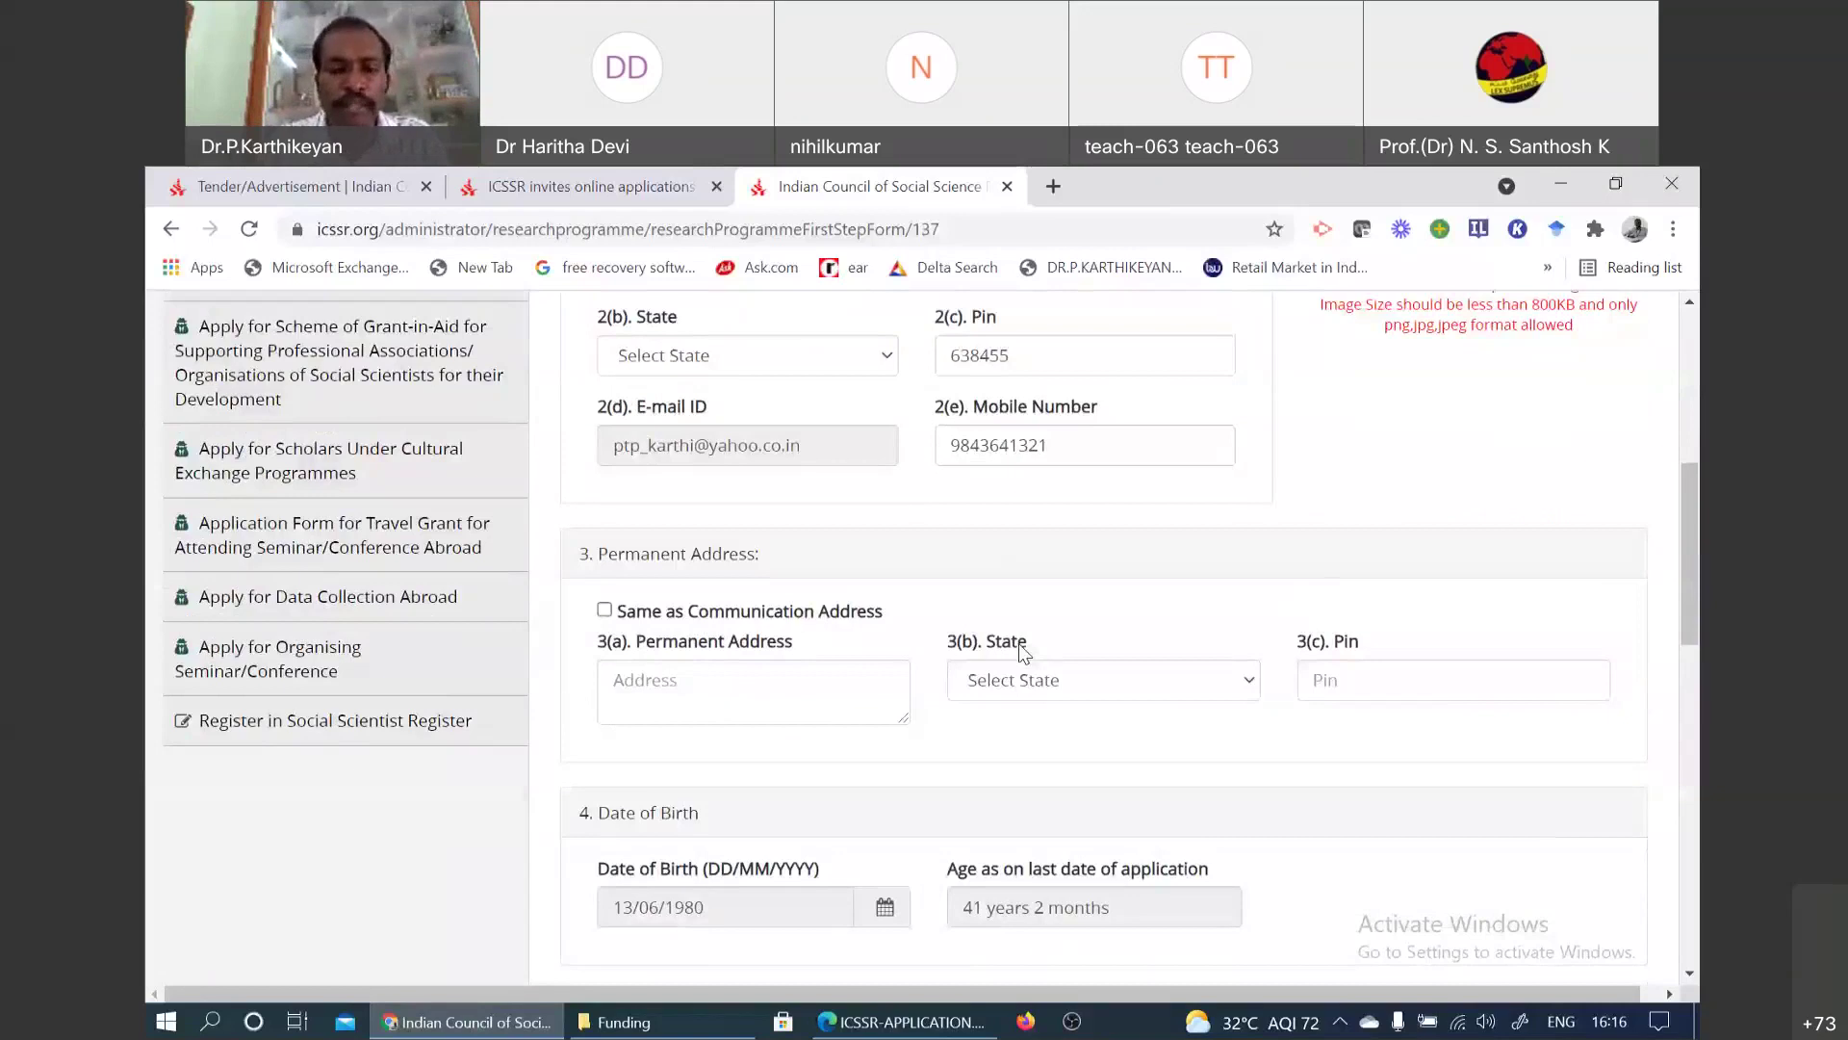
pyautogui.scroll(-7, 916, 883)
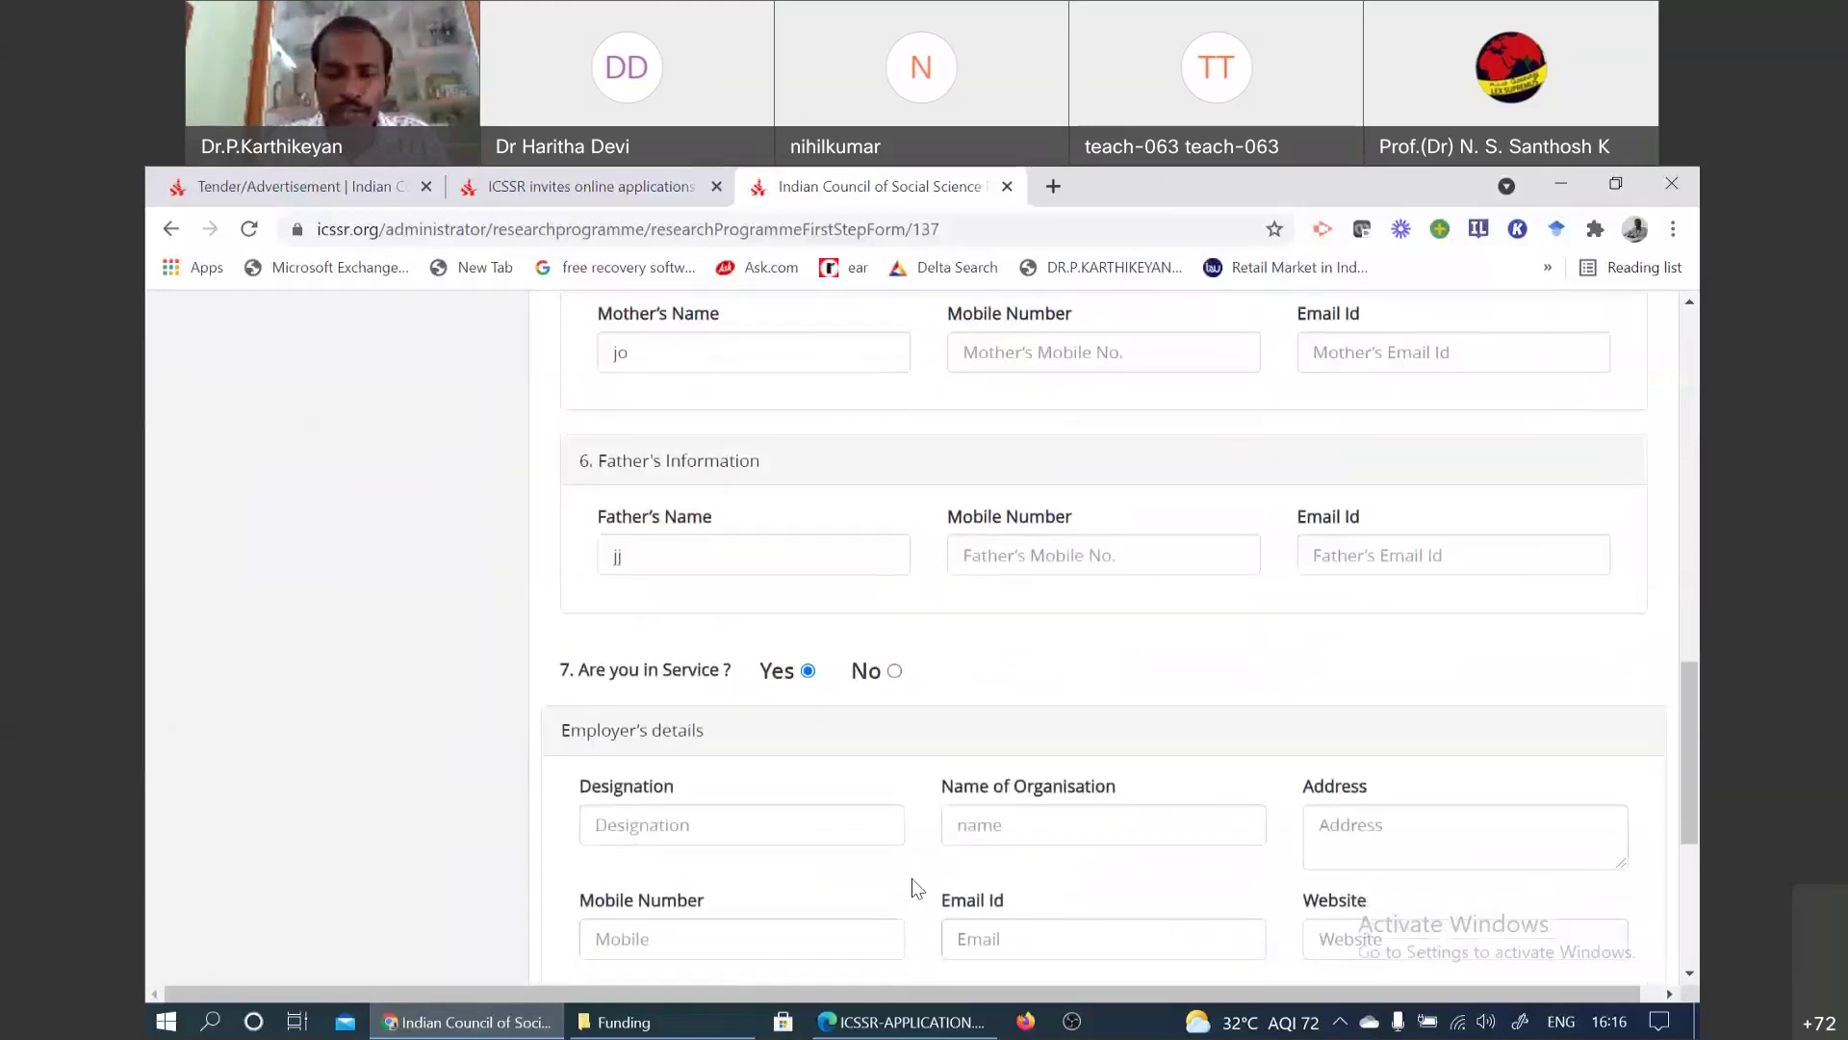
pyautogui.scroll(15, 916, 887)
pyautogui.scroll(-1, 713, 791)
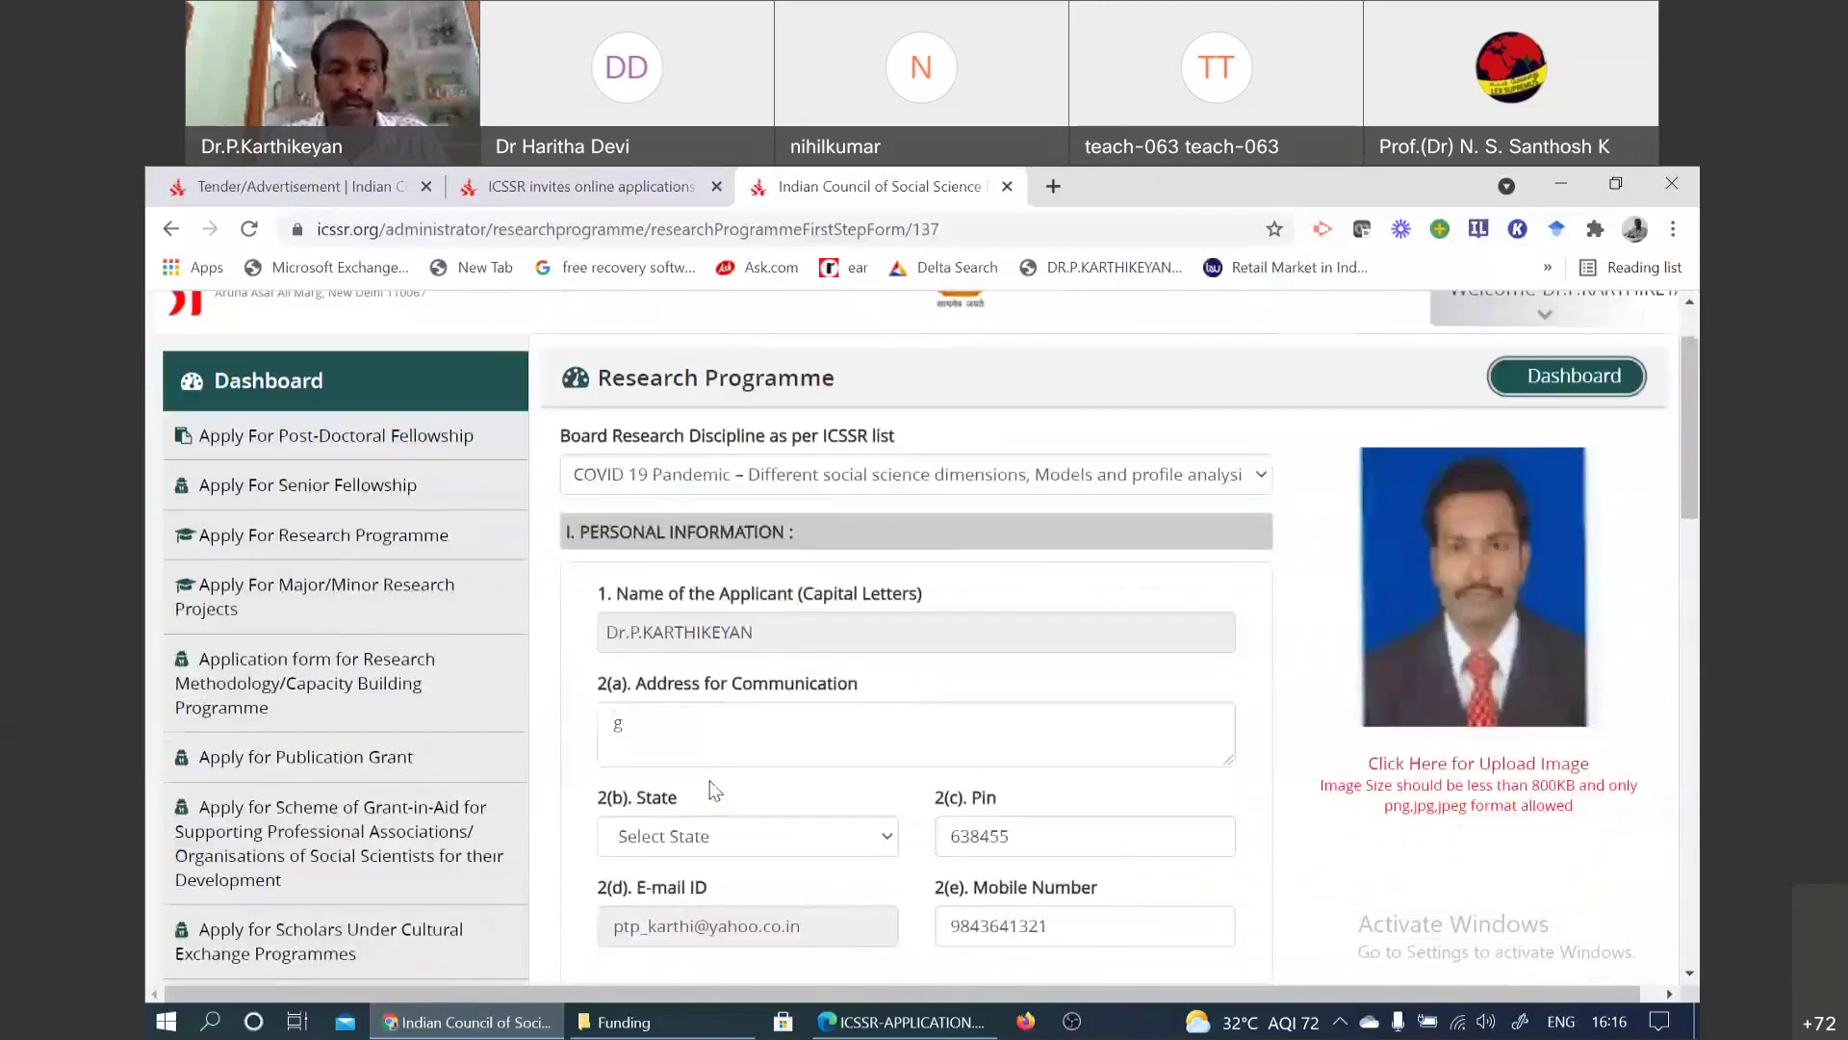
pyautogui.scroll(-2, 713, 791)
pyautogui.scroll(-7, 713, 791)
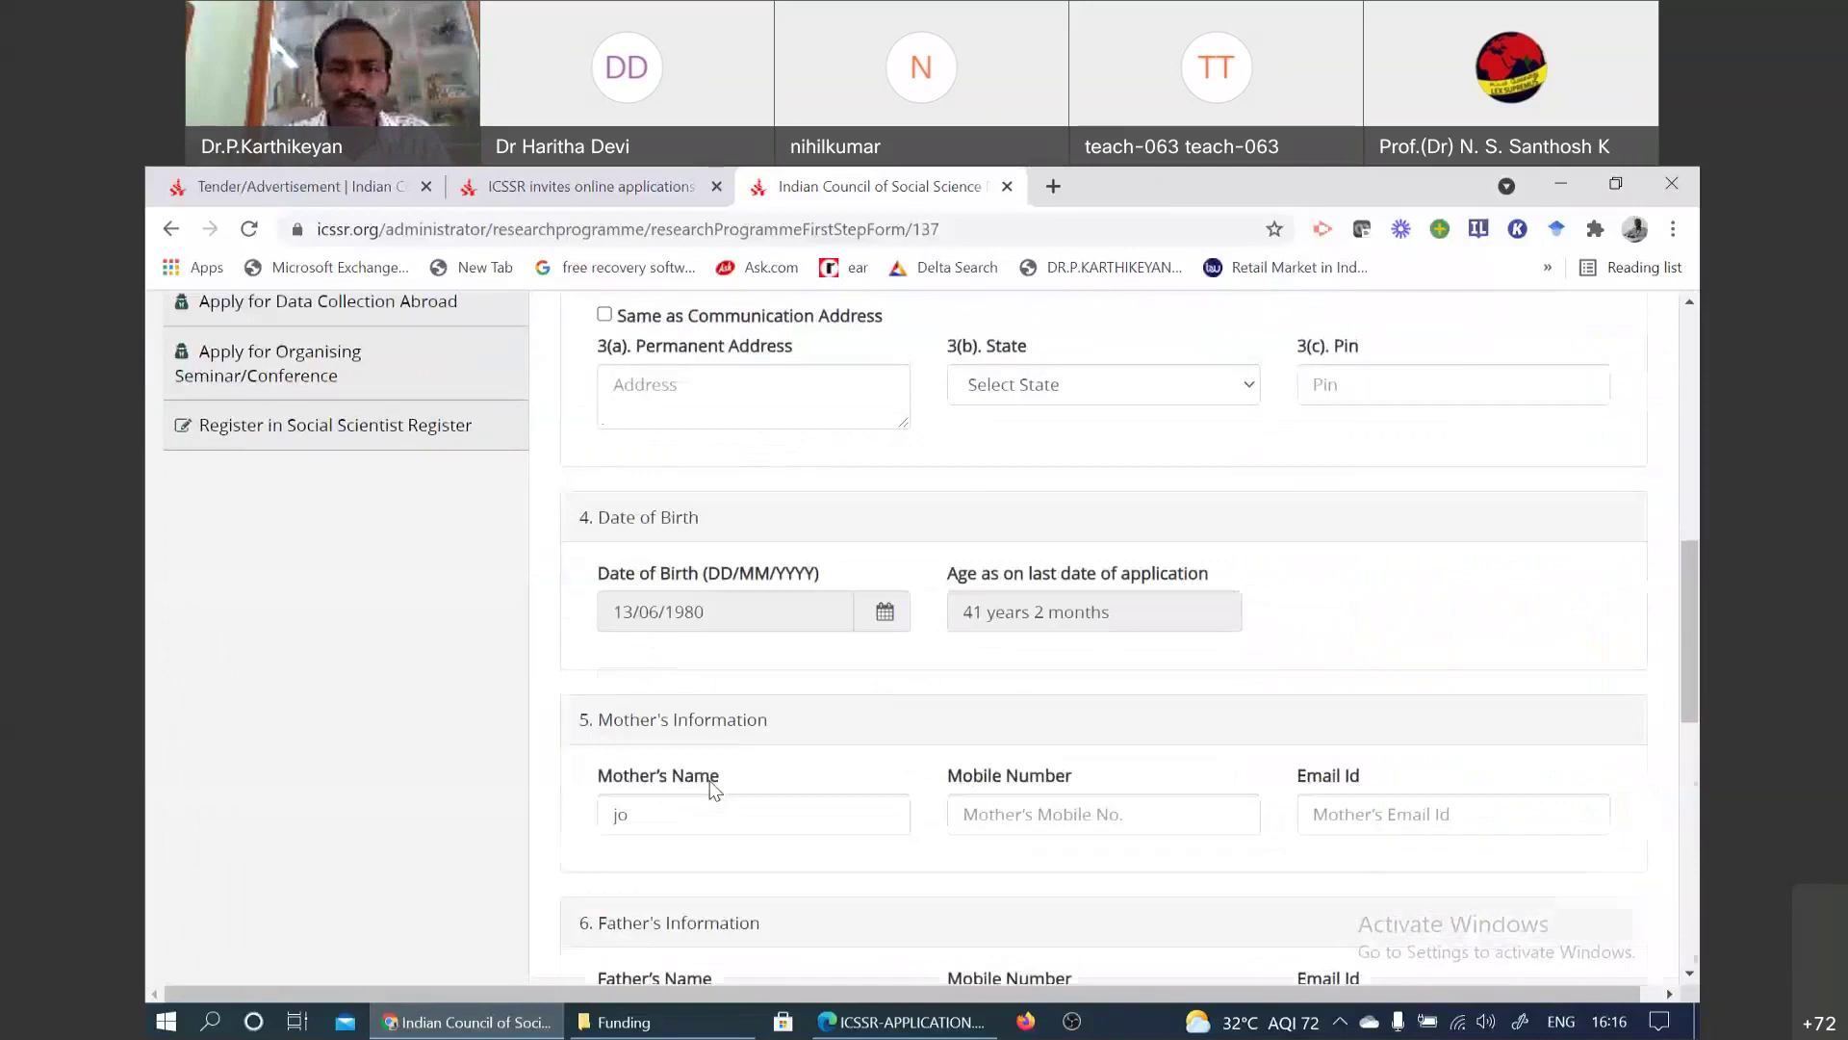
pyautogui.scroll(-10, 713, 791)
pyautogui.click(701, 930)
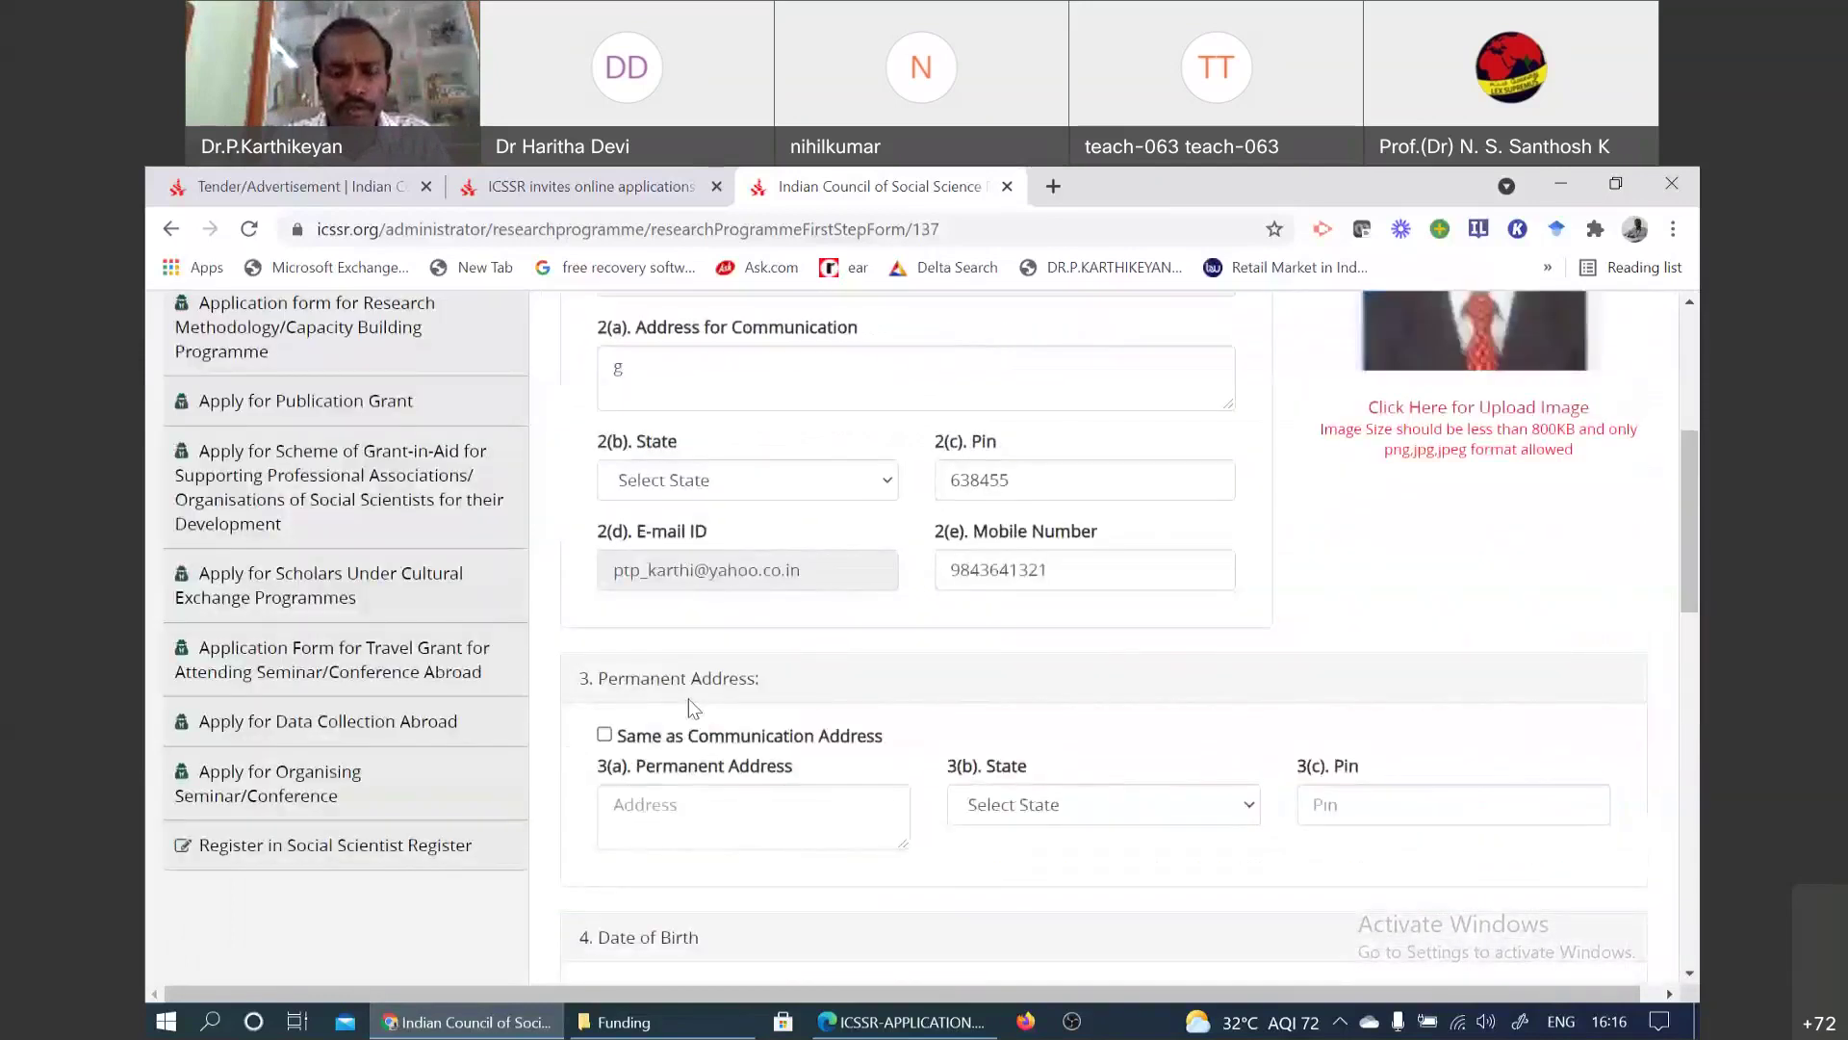
pyautogui.scroll(1, 692, 708)
pyautogui.press('j')
pyautogui.scroll(-10, 778, 847)
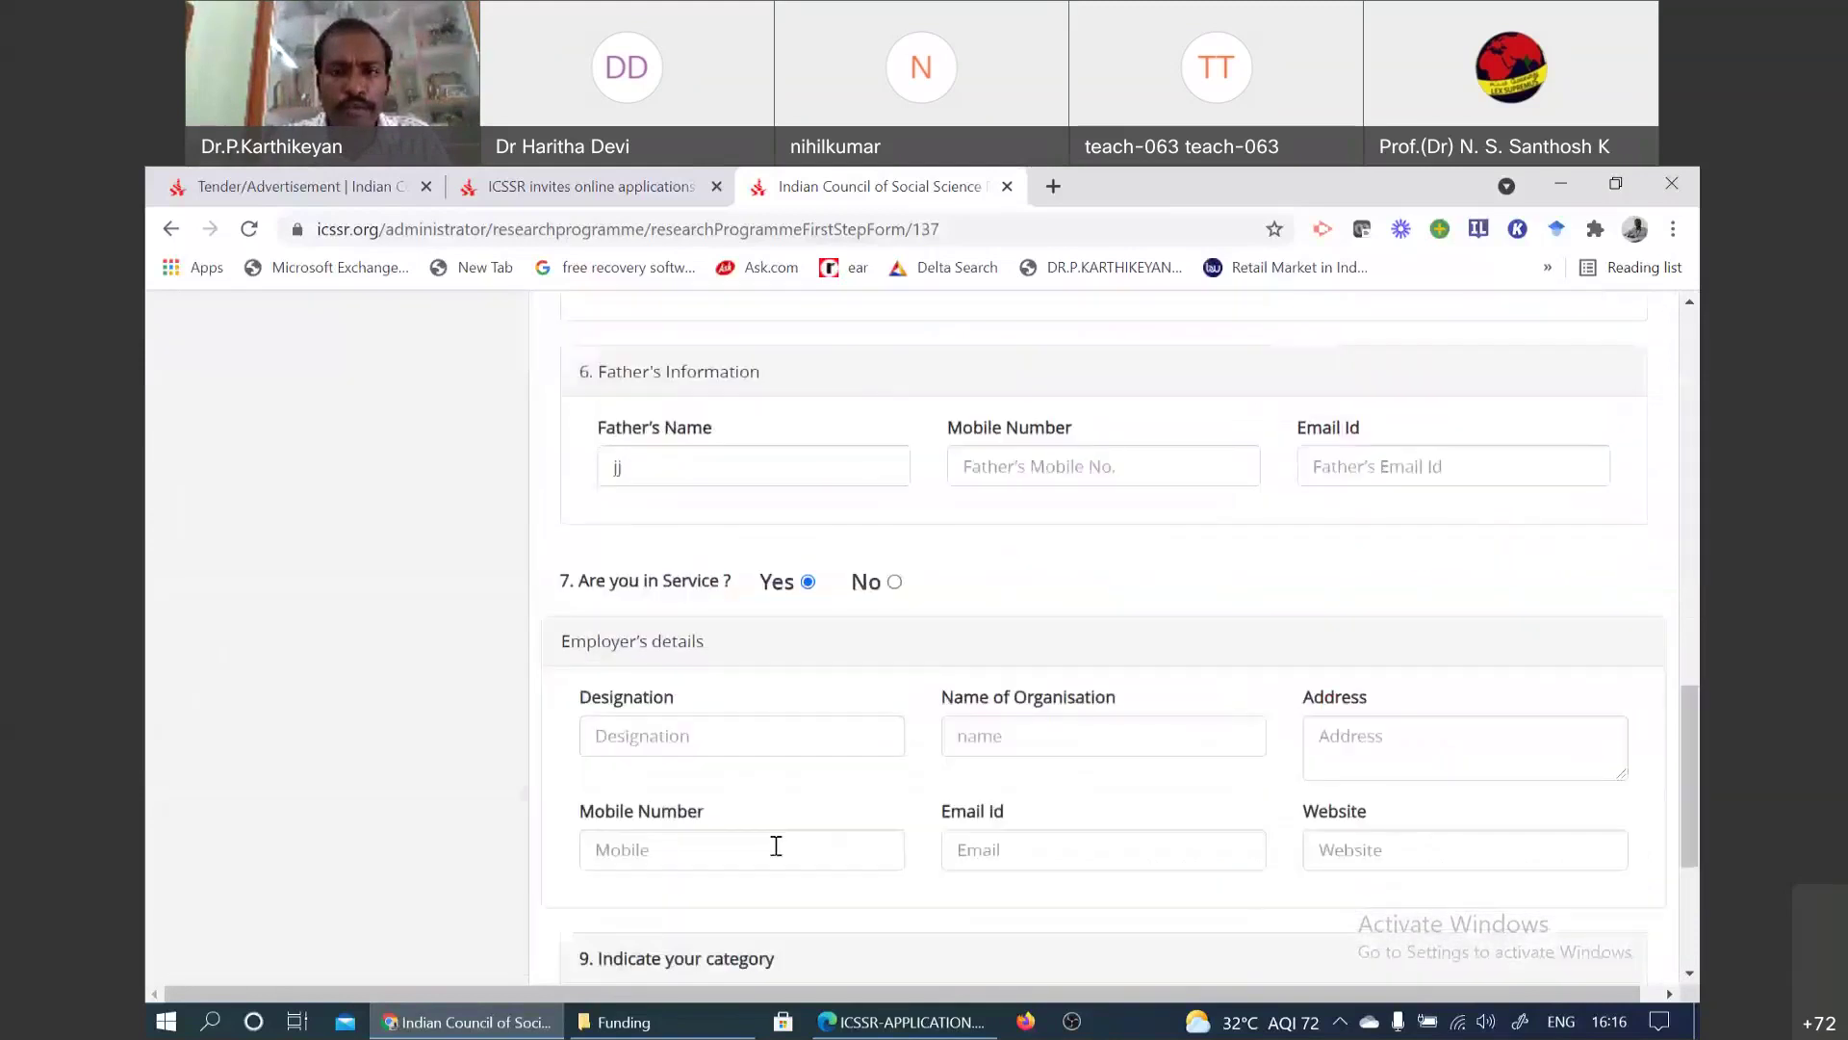
# Step: Continue past the second page of the Research Programme form to the Project Proposal page and skim its fields down to the budget heads
pyautogui.hotkey('alt', 'Left')
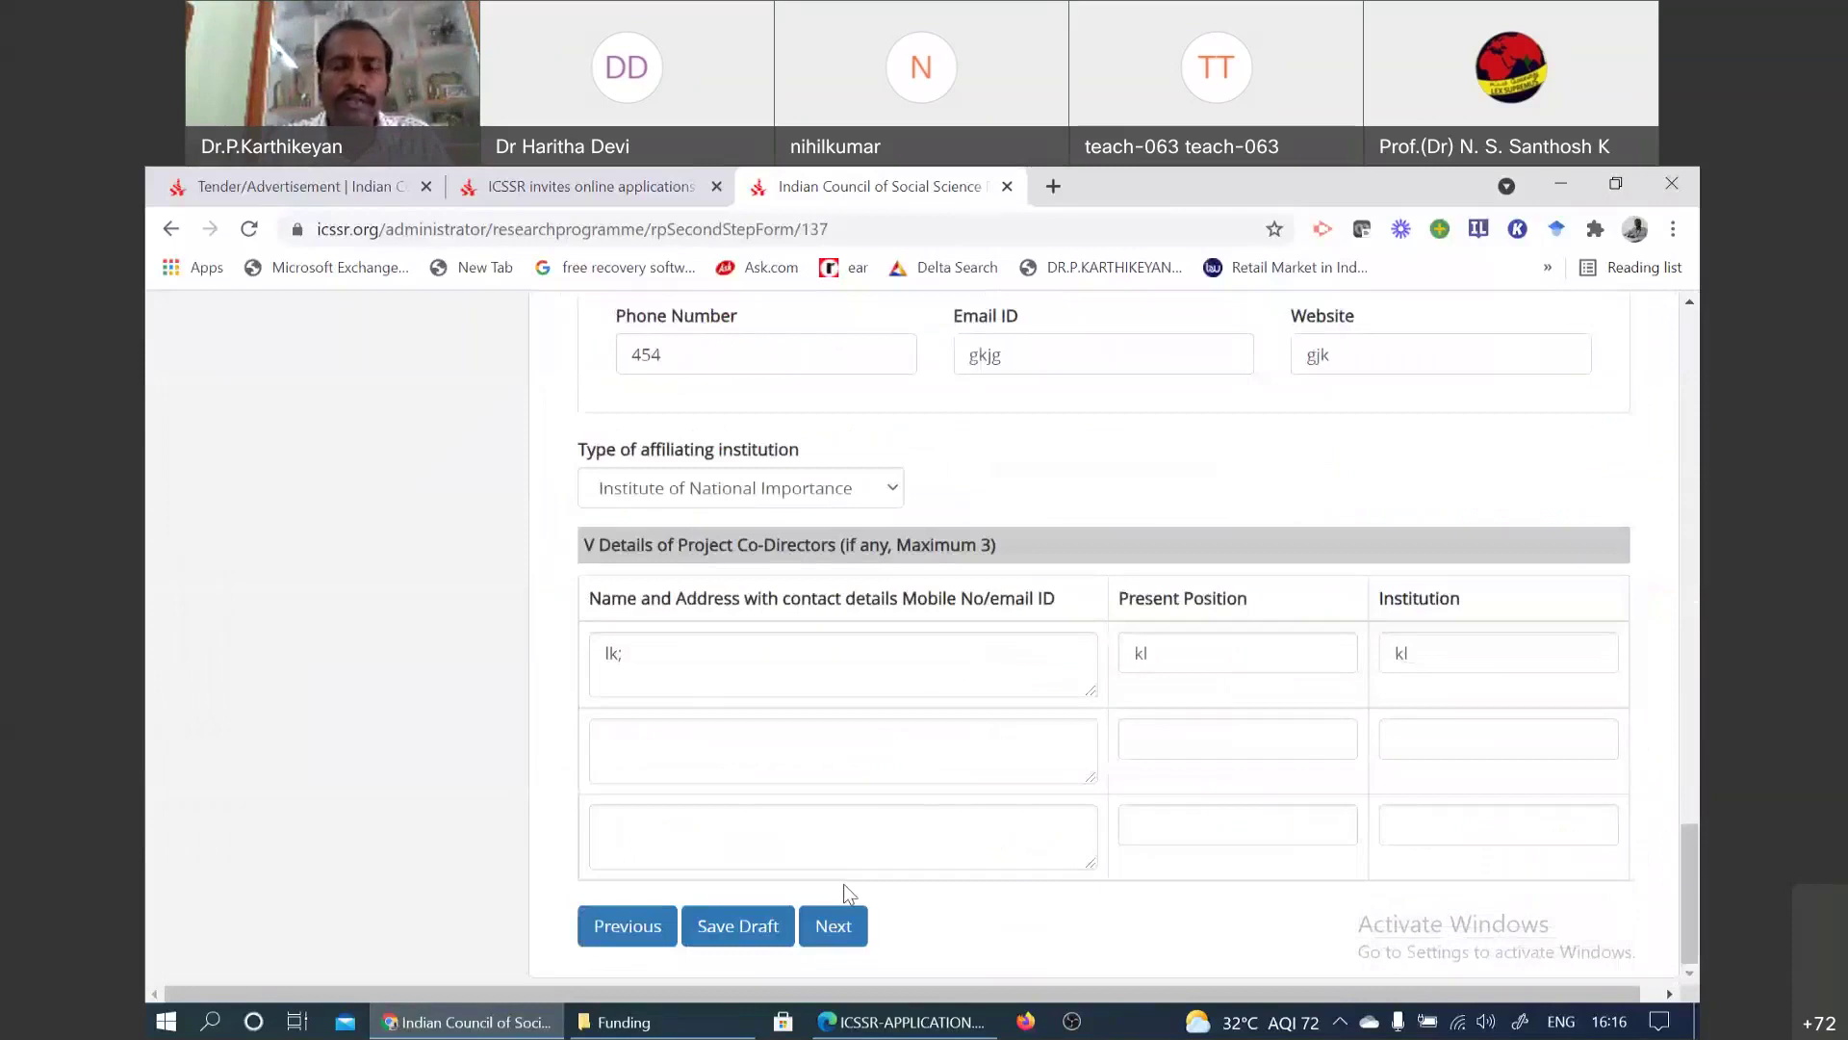
pyautogui.click(833, 924)
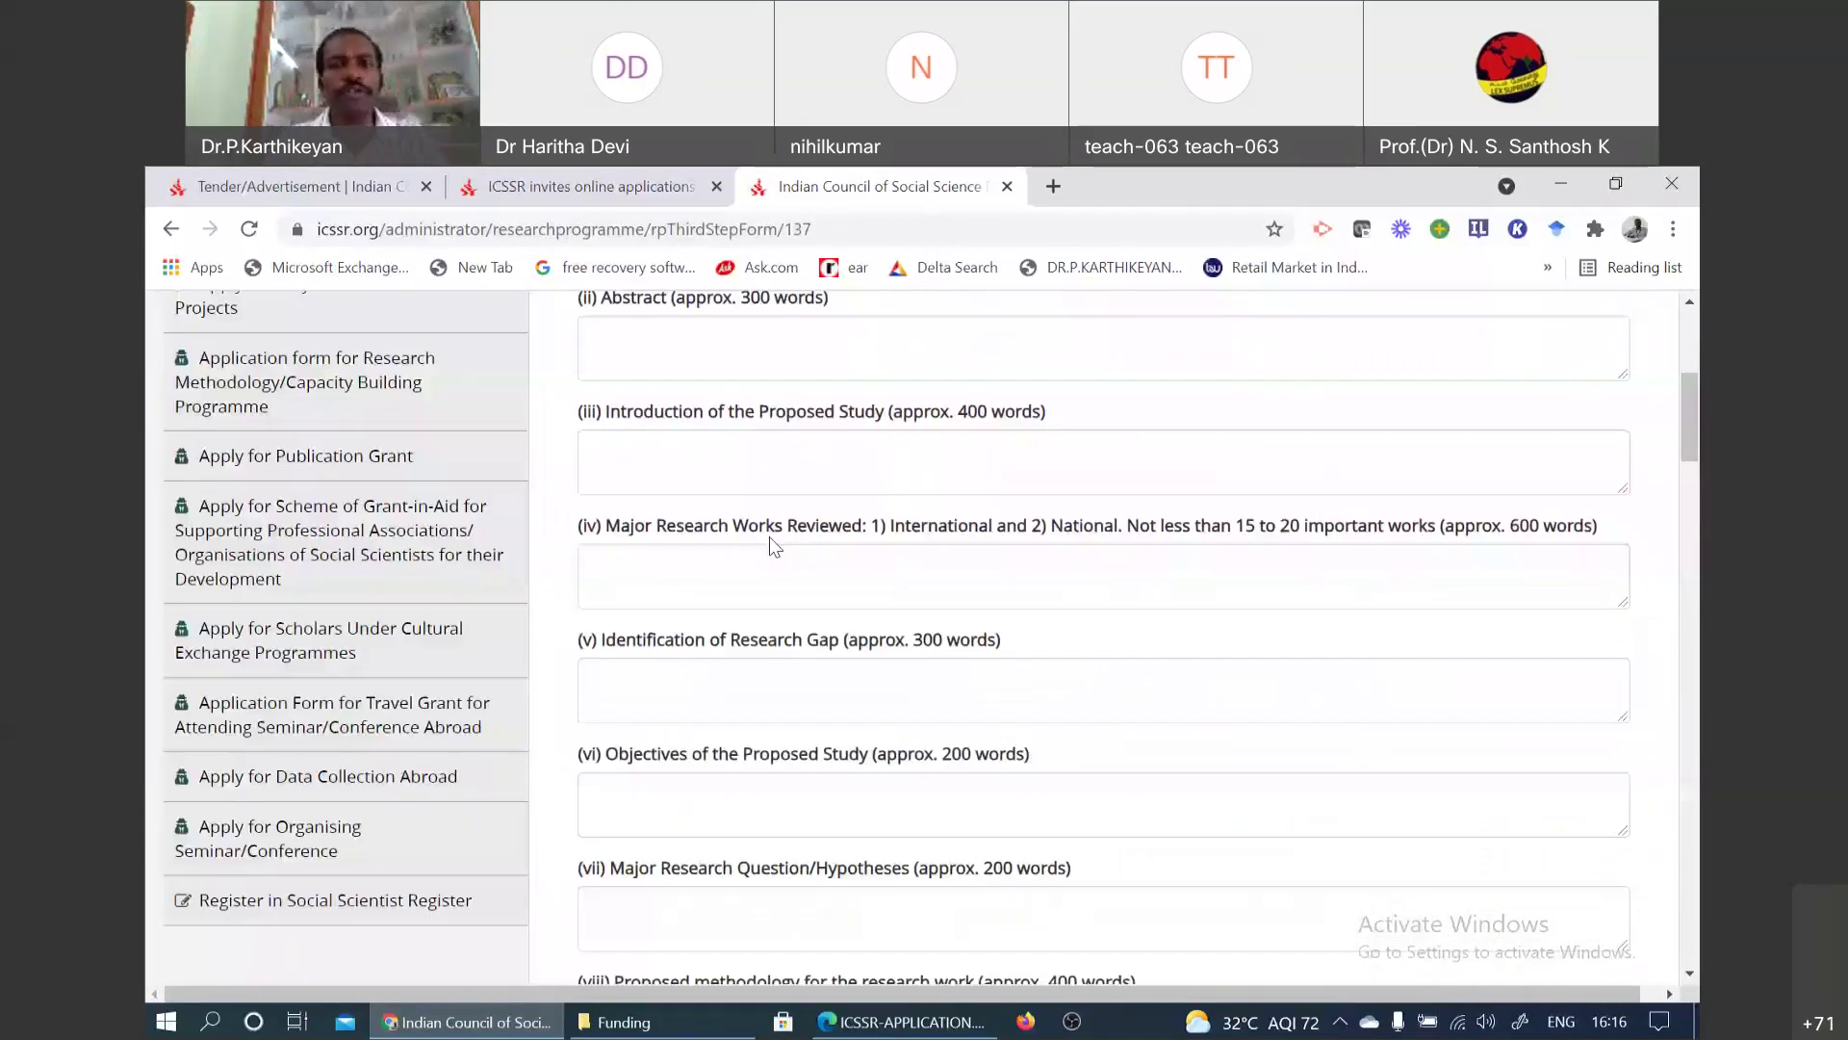
pyautogui.scroll(-6, 775, 546)
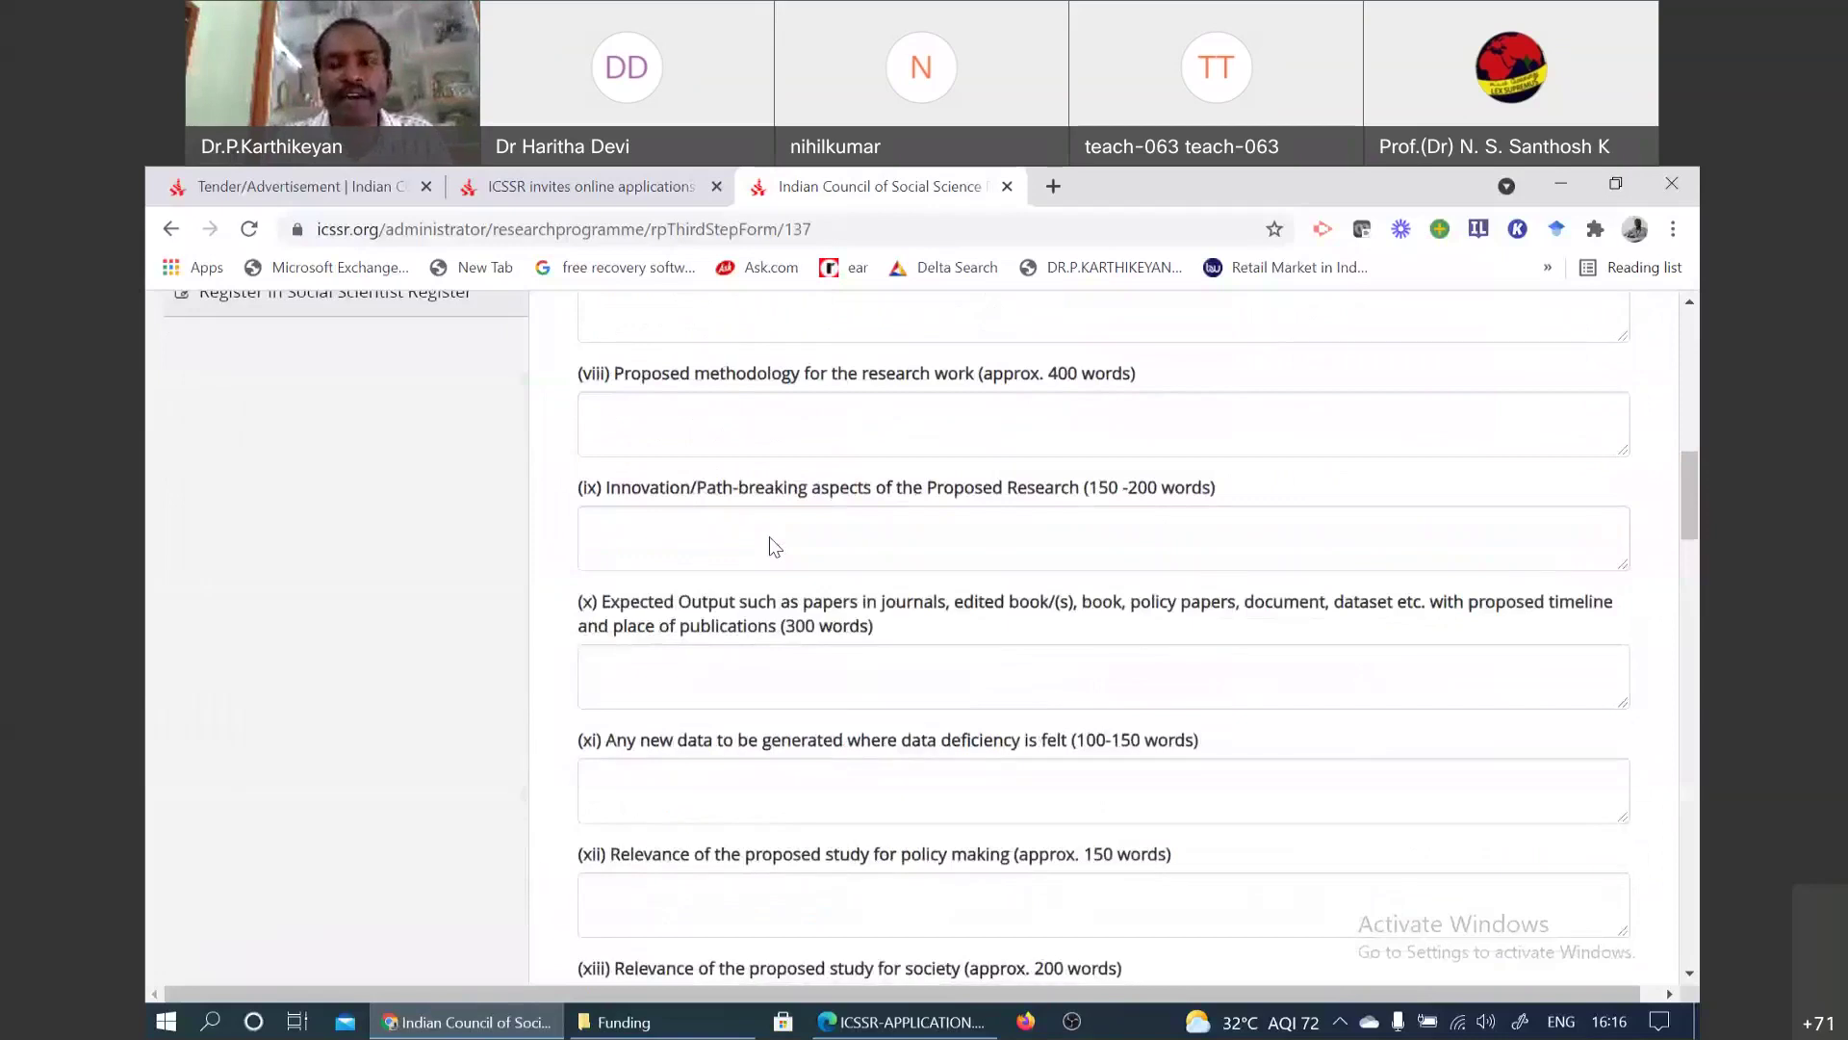
pyautogui.scroll(-20, 775, 546)
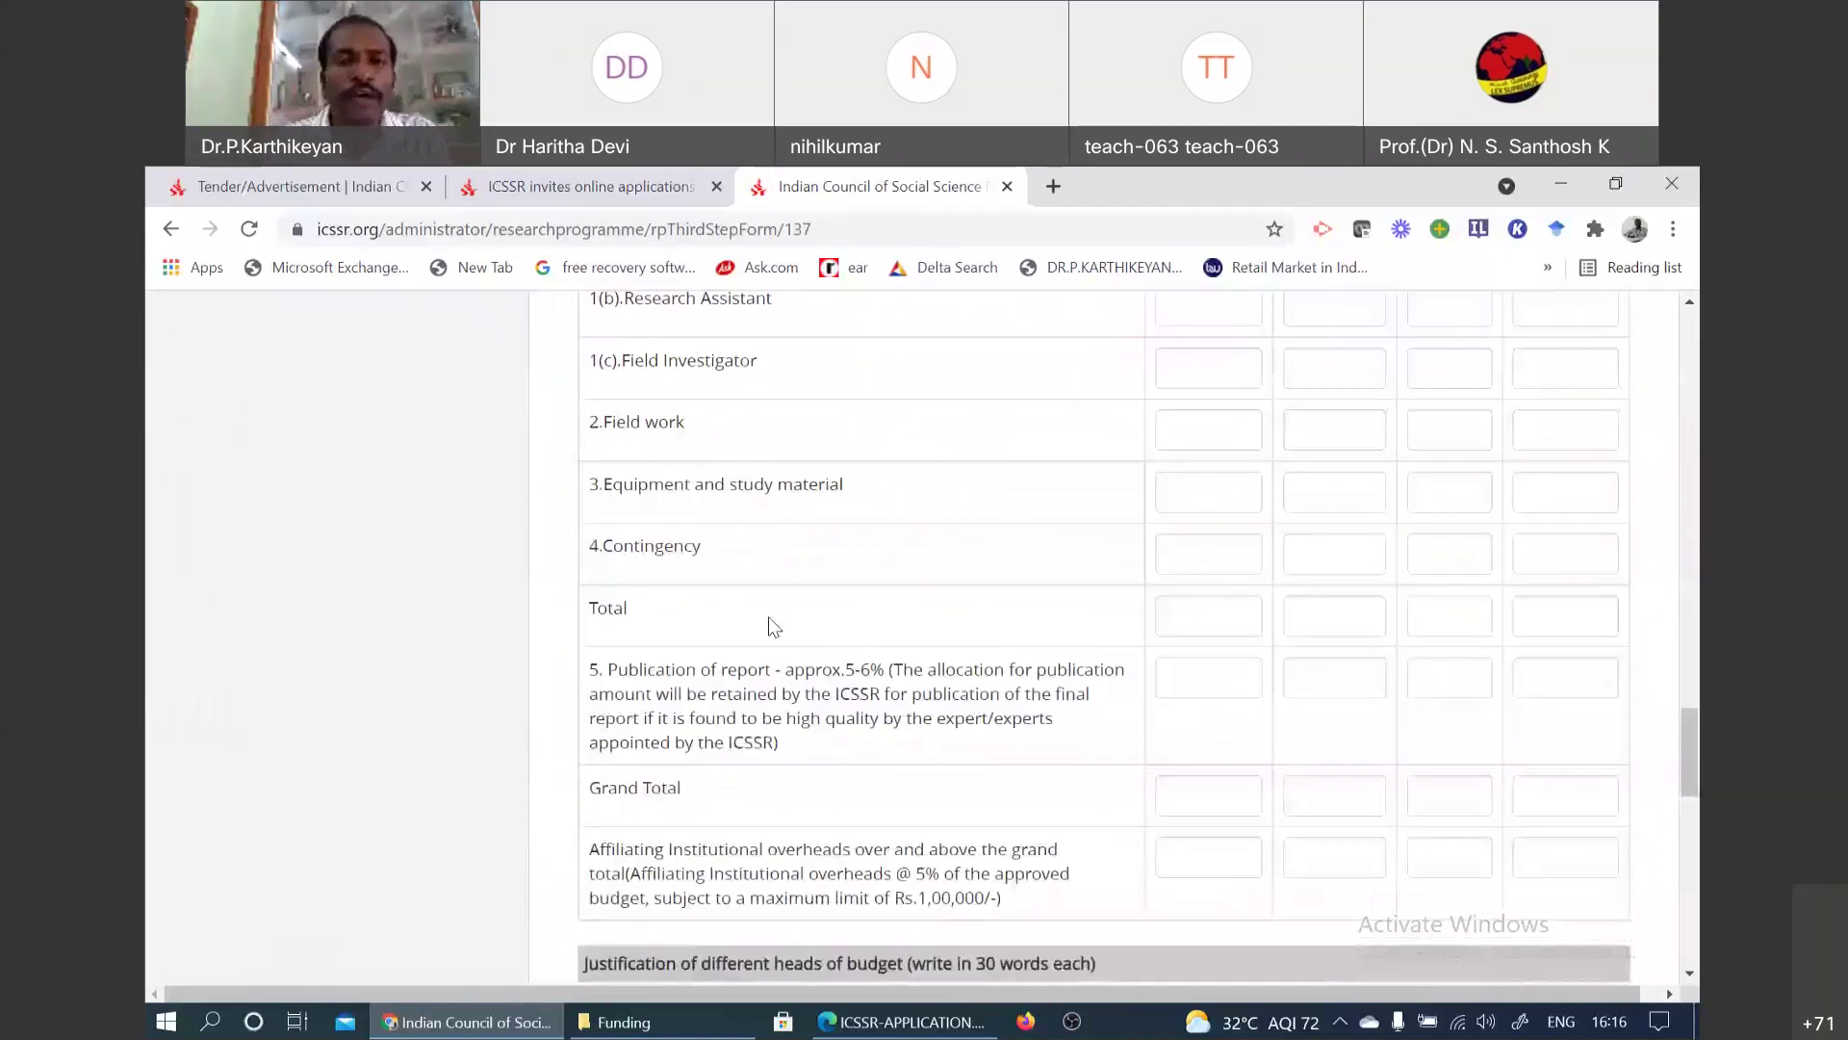
pyautogui.scroll(20, 768, 616)
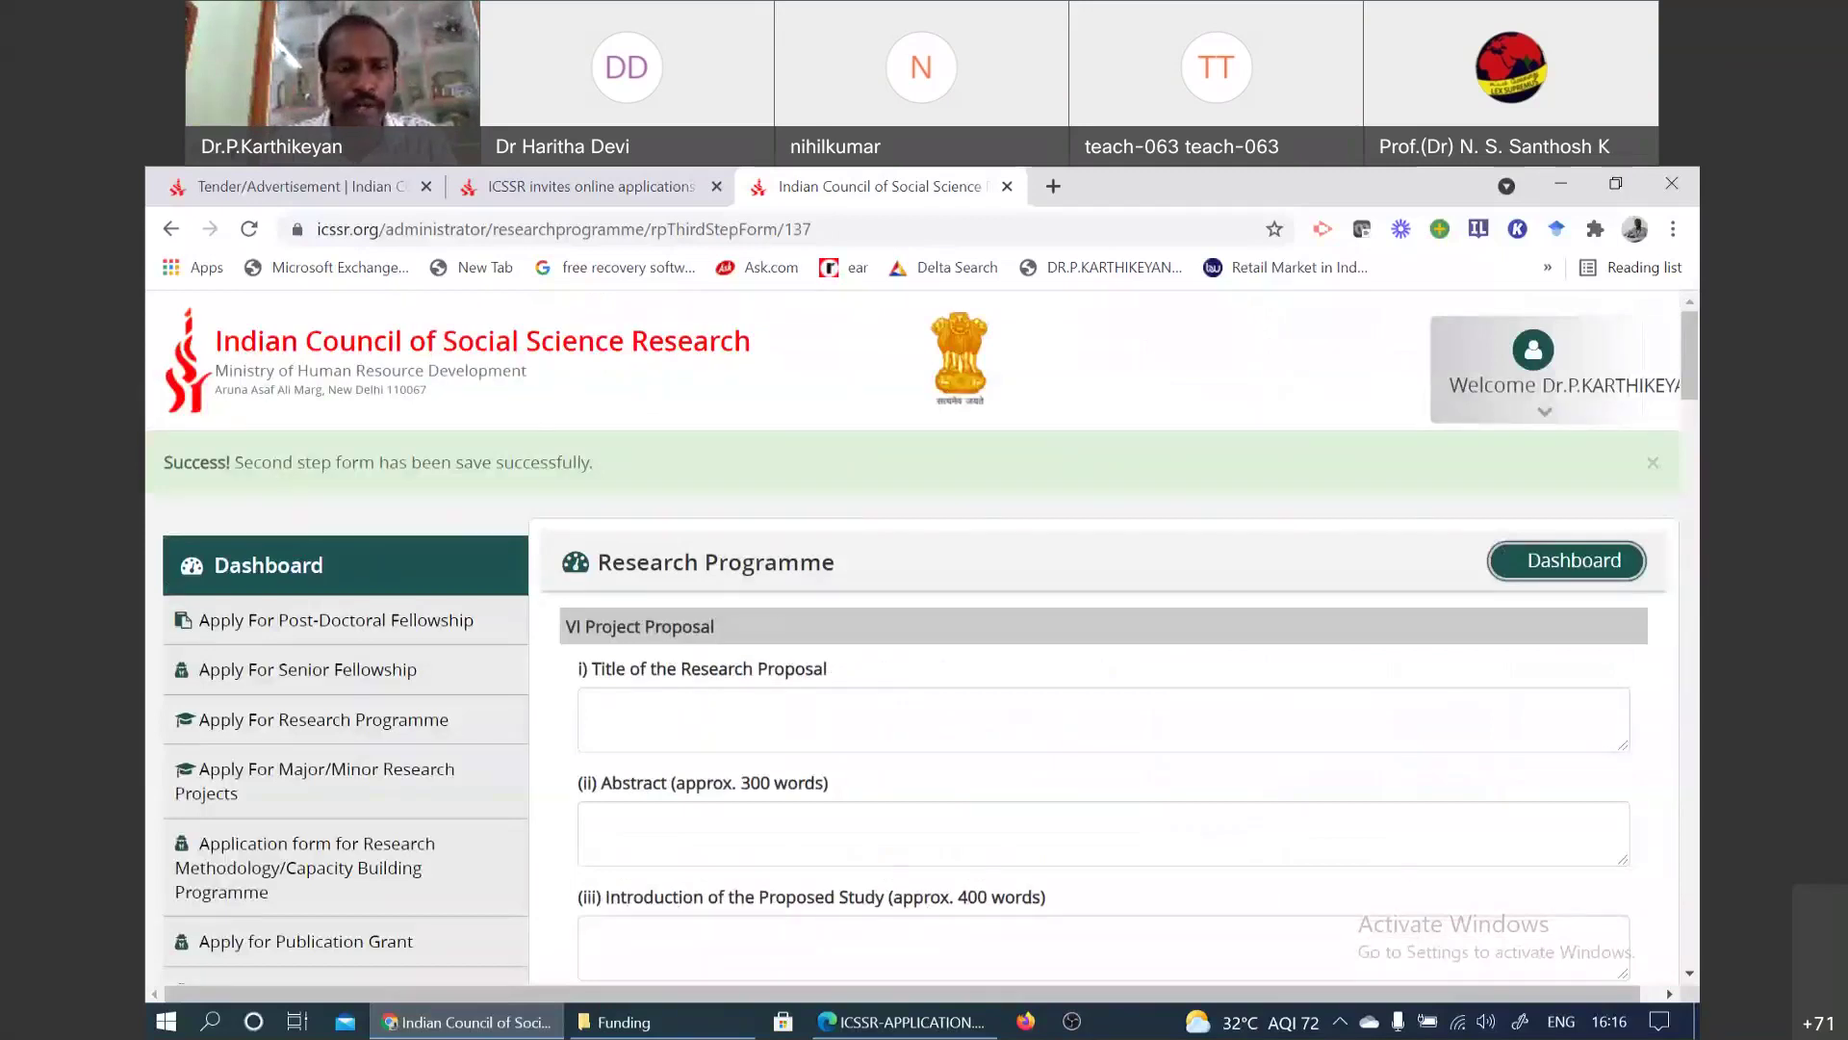
# Step: Switch to File Explorer, open the Research Programme presentation from PK 2021 > my materials > Research Programme in PowerPoint, and show slide 2
pyautogui.click(1560, 184)
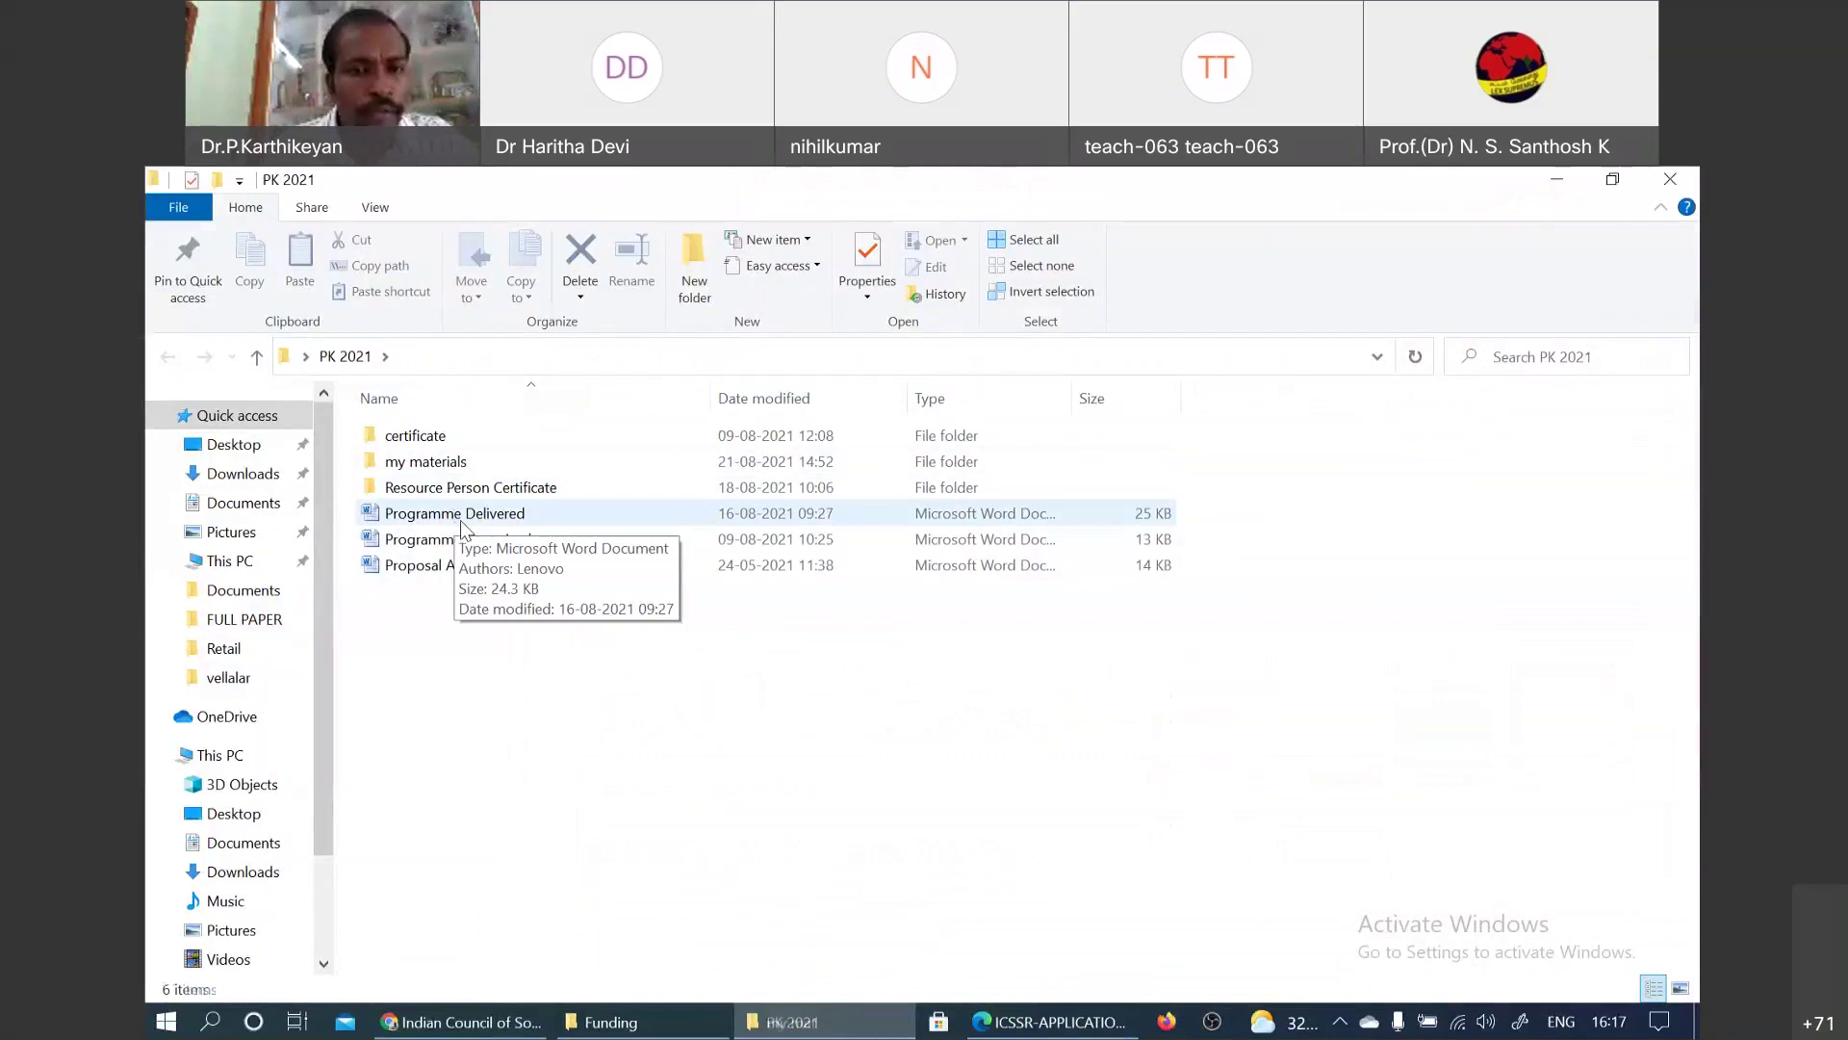
pyautogui.doubleClick(425, 461)
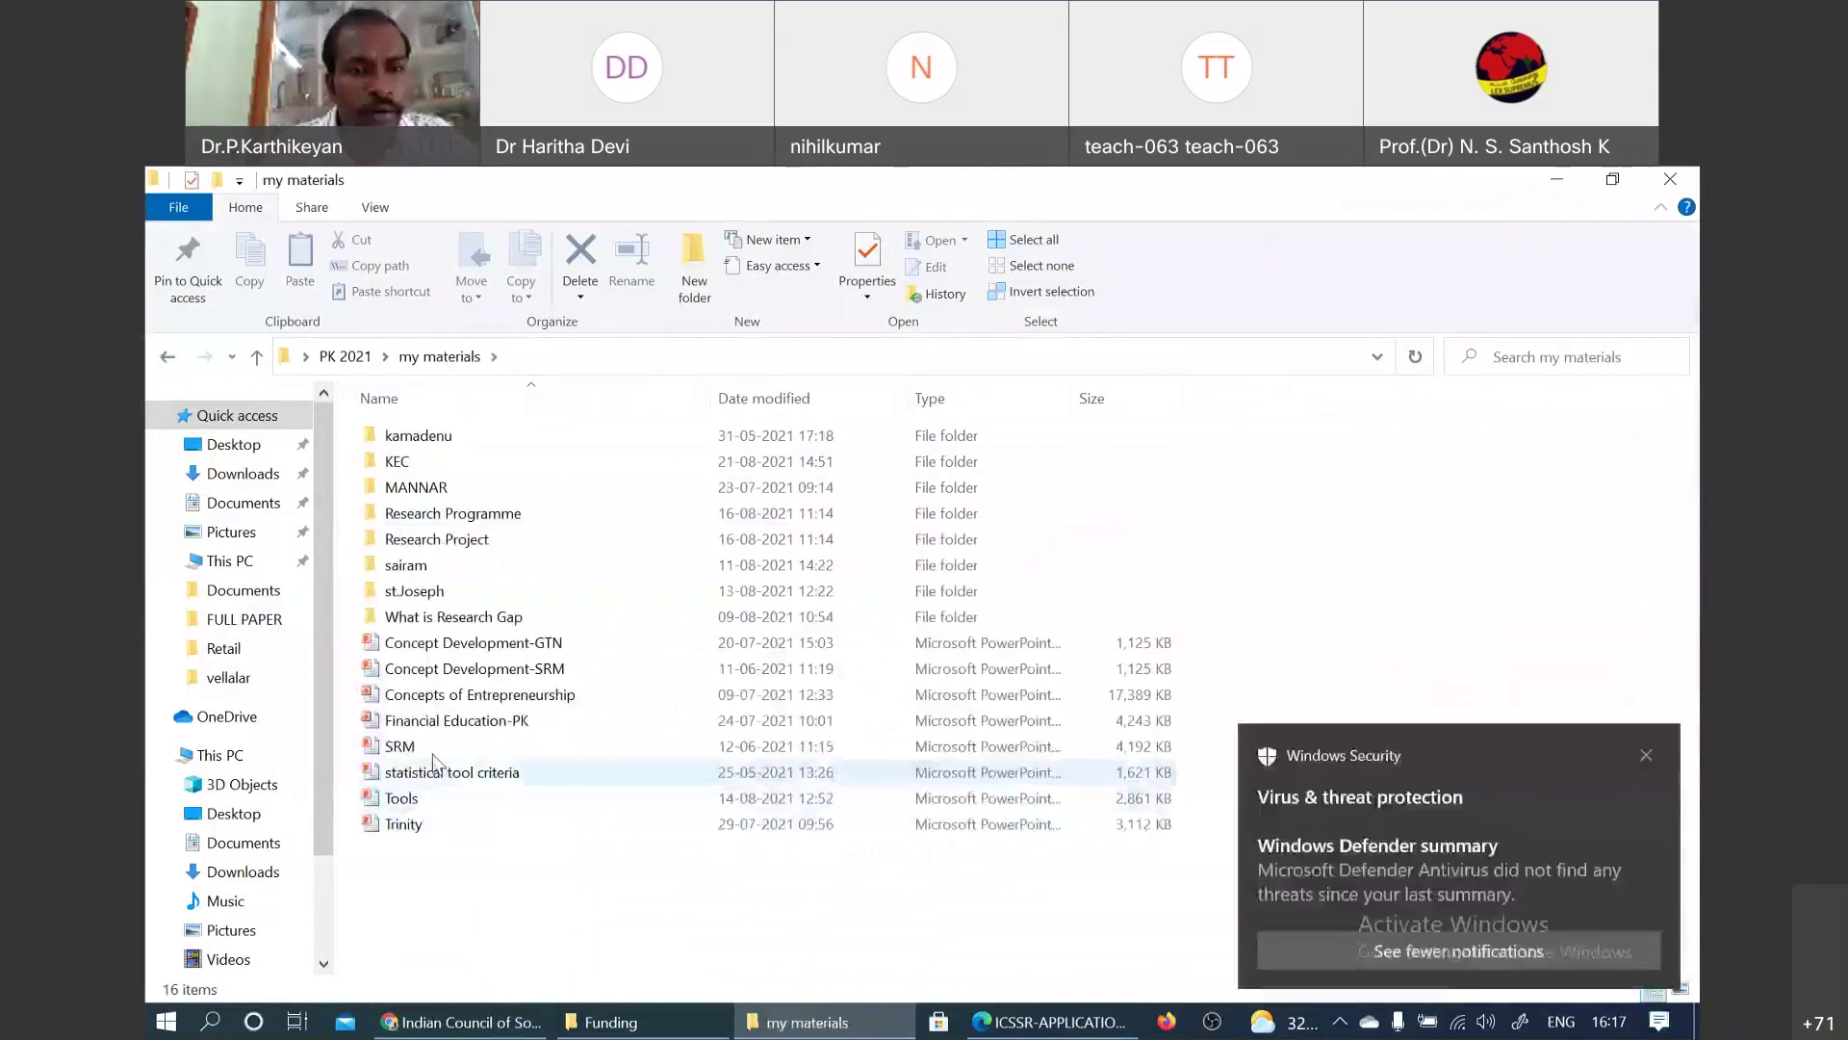
pyautogui.doubleClick(438, 513)
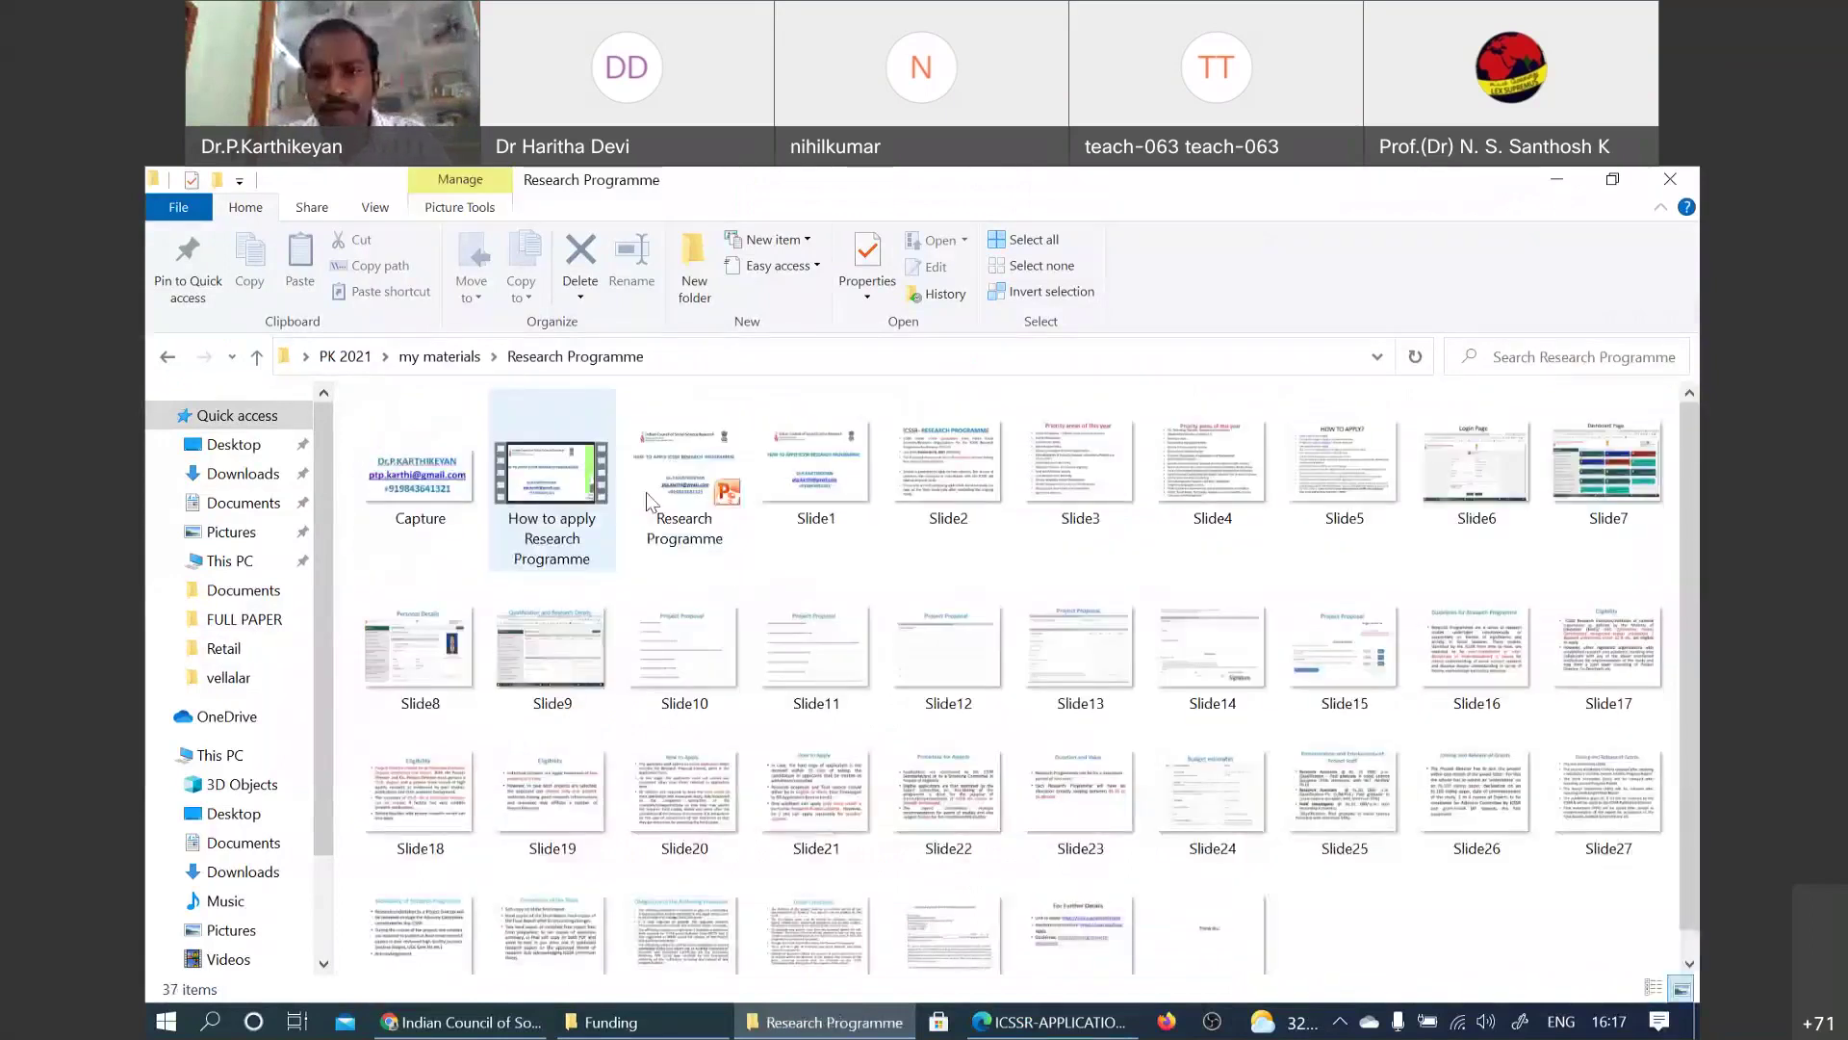
pyautogui.doubleClick(665, 505)
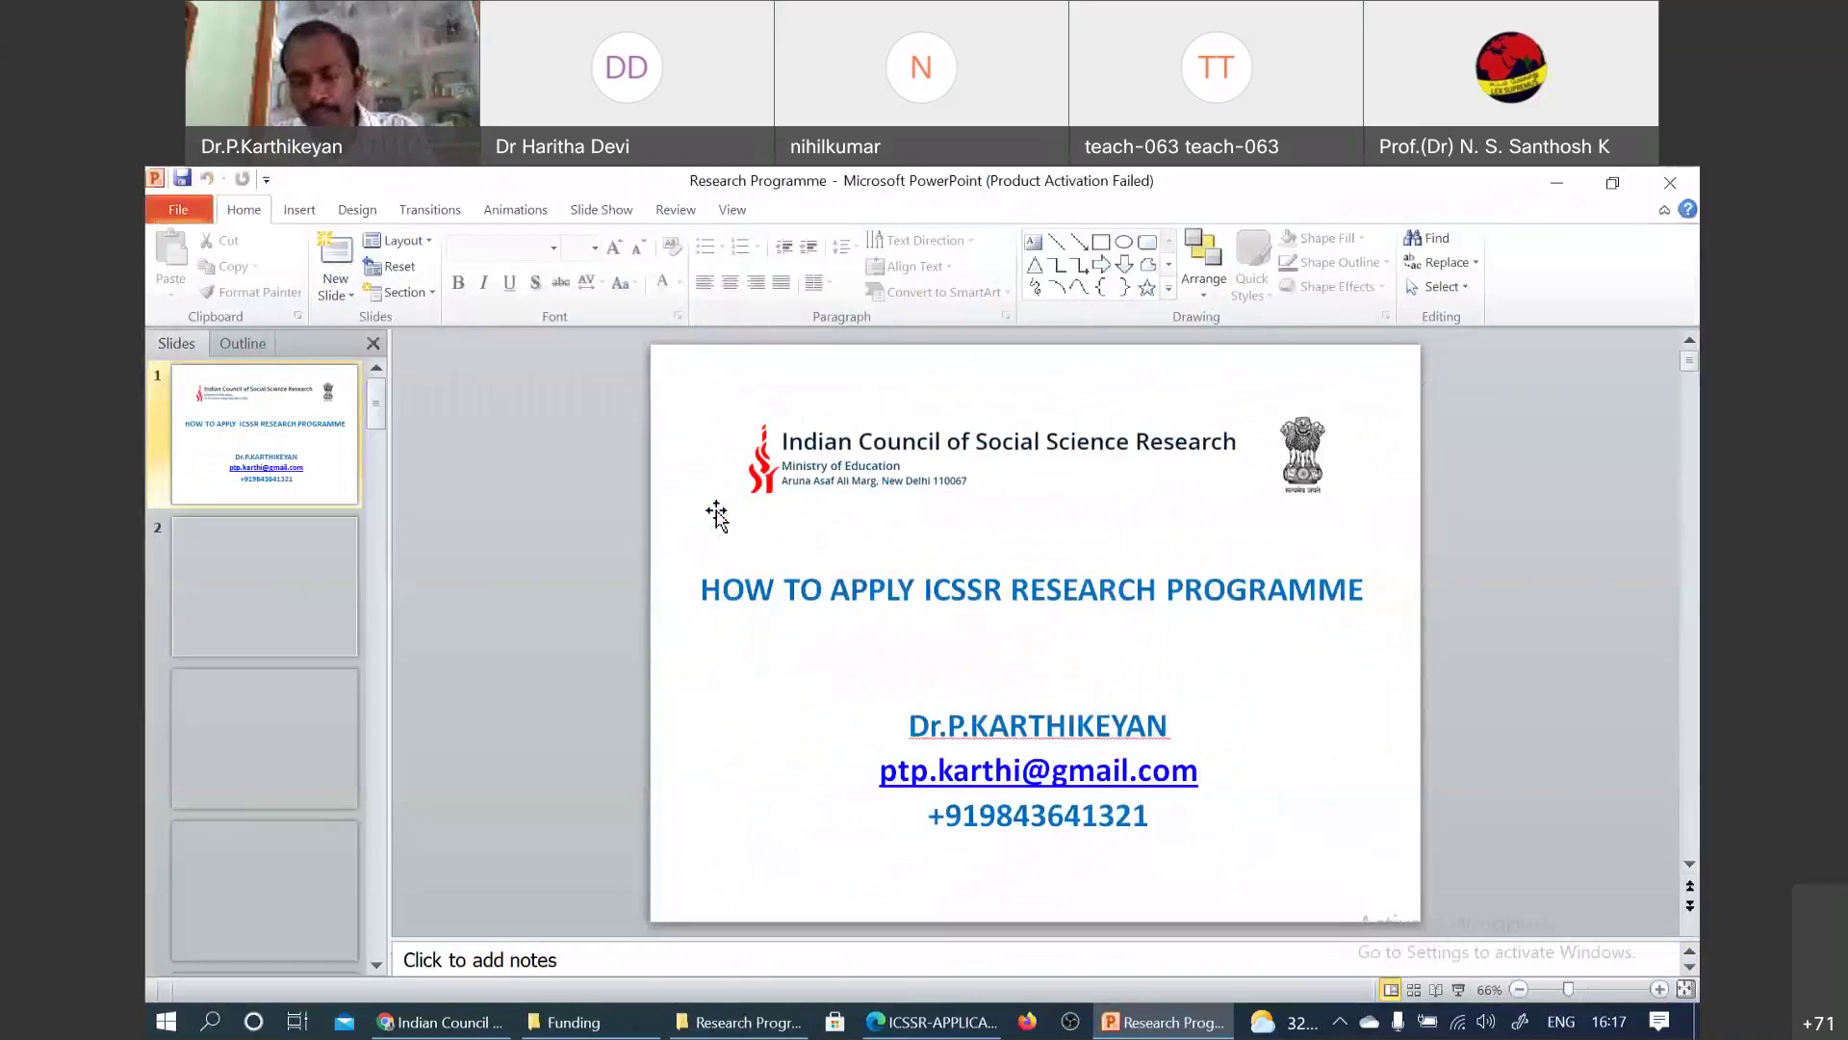
pyautogui.scroll(-1, 1347, 828)
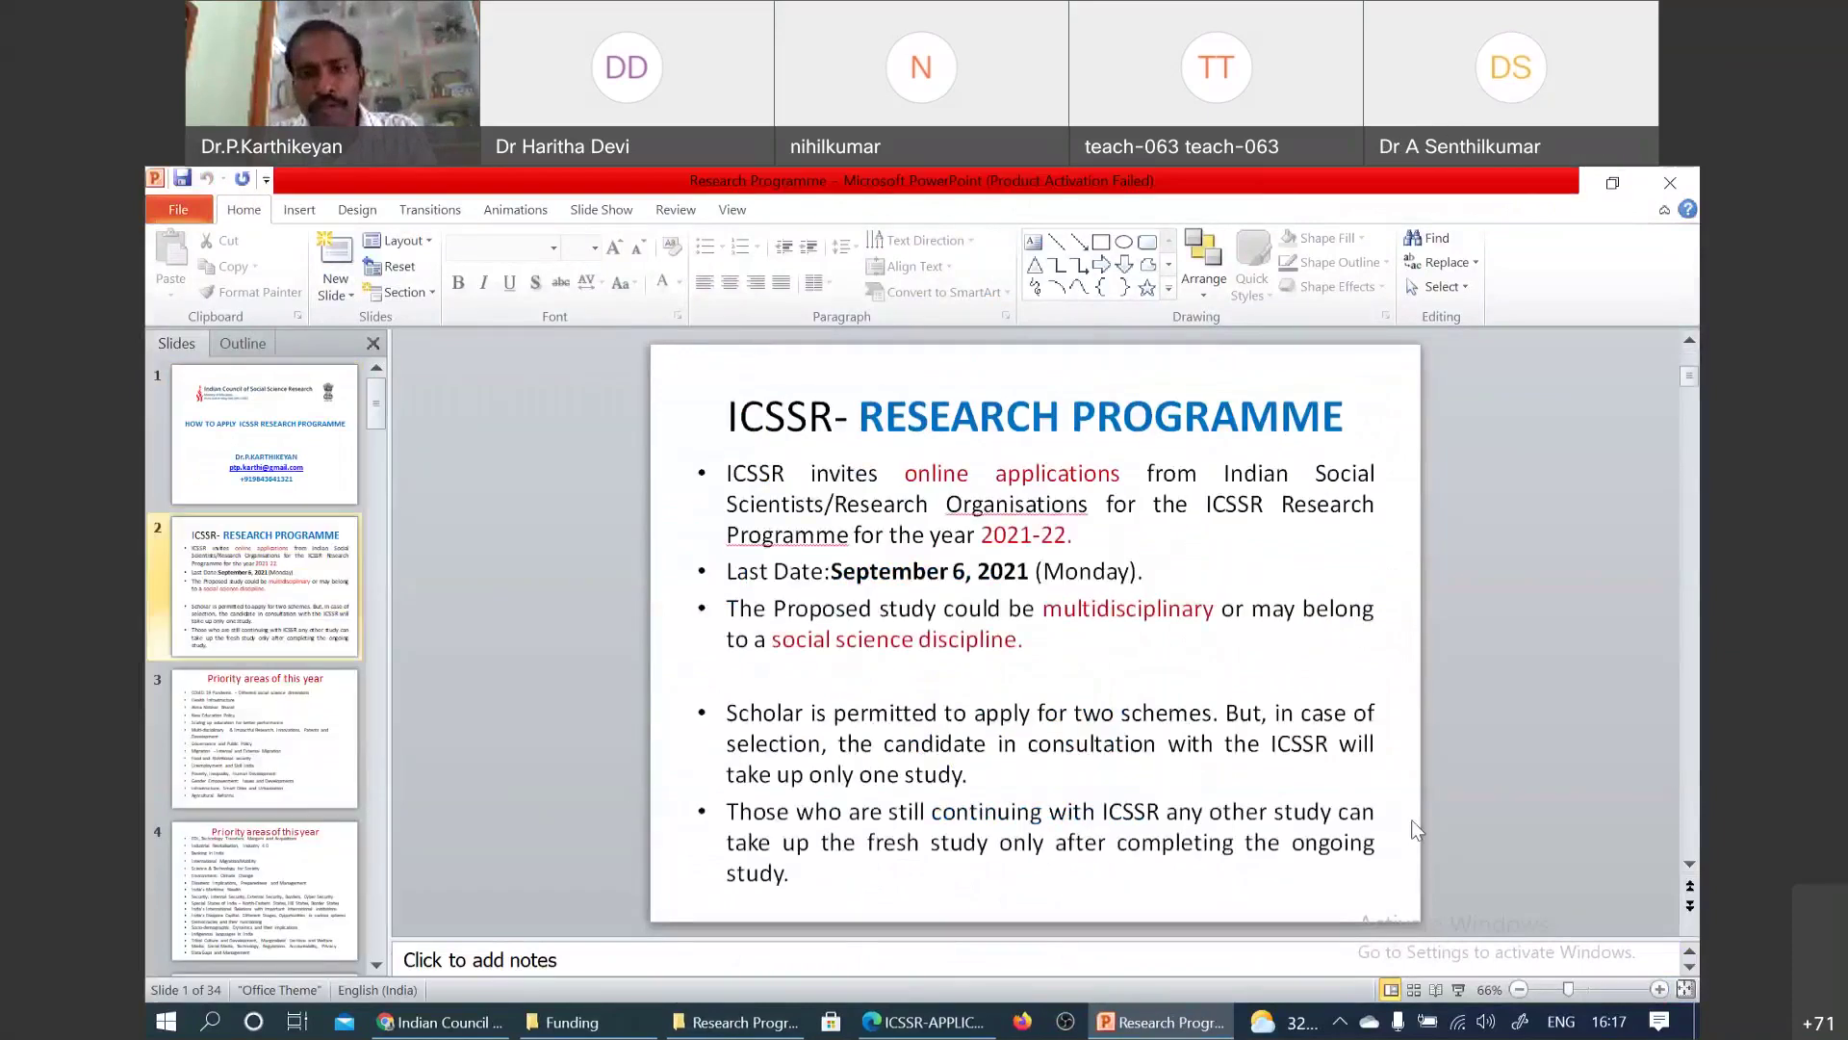